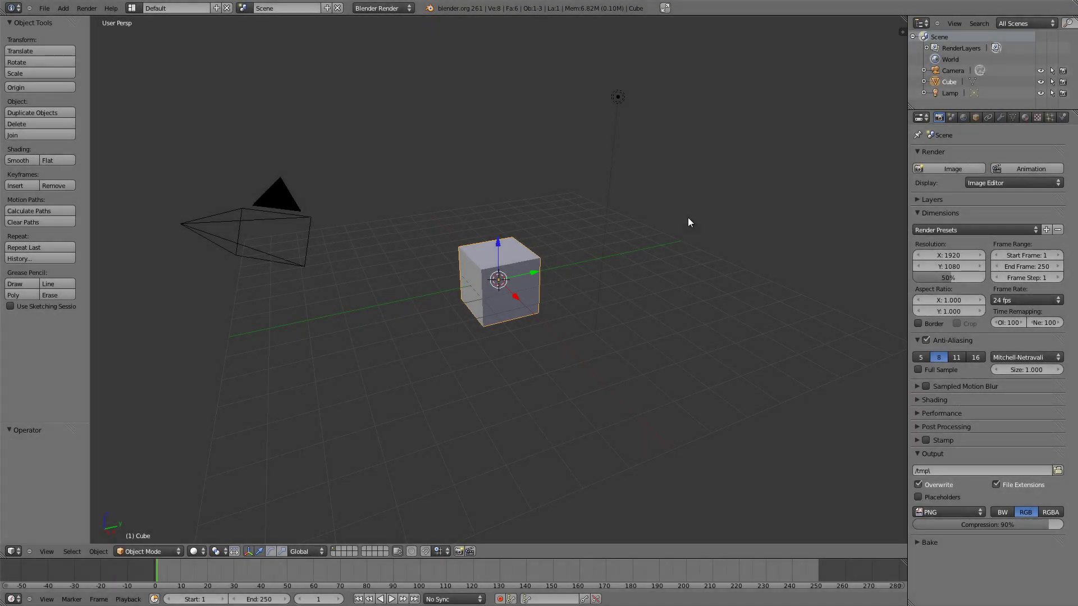
pyautogui.moveTo(625, 240)
pyautogui.mouseDown(button='middle')
pyautogui.moveTo(755, 240)
pyautogui.moveTo(620, 246)
pyautogui.mouseUp(button='middle')
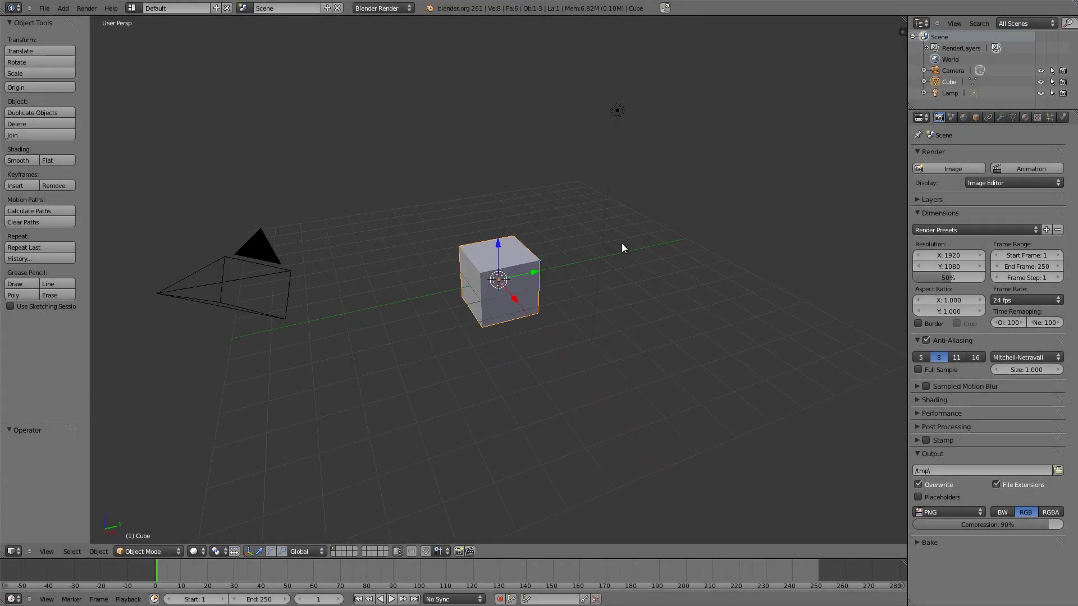
pyautogui.moveTo(633, 292); pyautogui.dragTo(705, 253, button='middle')
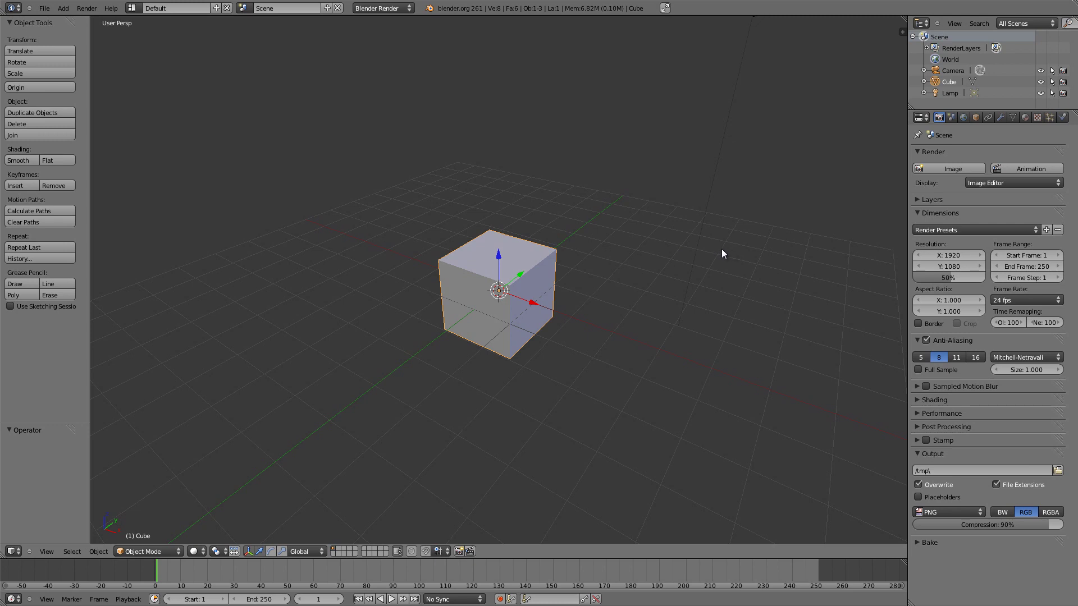
pyautogui.moveTo(722, 254); pyautogui.dragTo(613, 228, button='middle')
# Step: Switch to ZBrush, make cube_NewUVs3 the active tool and examine the mech model
pyautogui.hotkey('alt', 'Tab')
pyautogui.press('Tab')
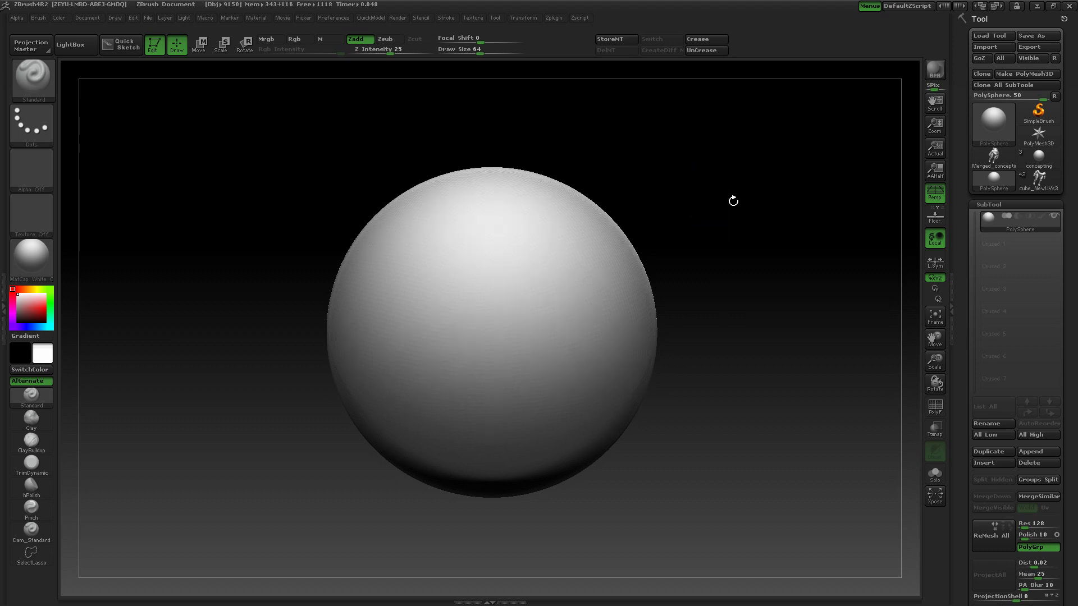
pyautogui.keyDown('alt'); pyautogui.moveTo(746, 211); pyautogui.dragTo(750, 222); pyautogui.keyUp('alt')
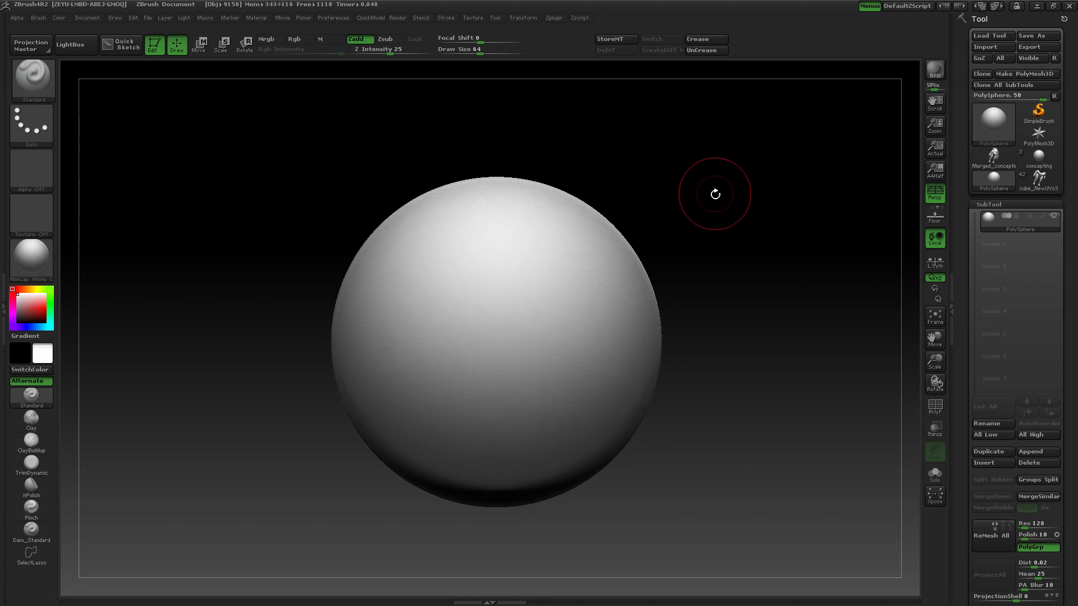
pyautogui.click(993, 203)
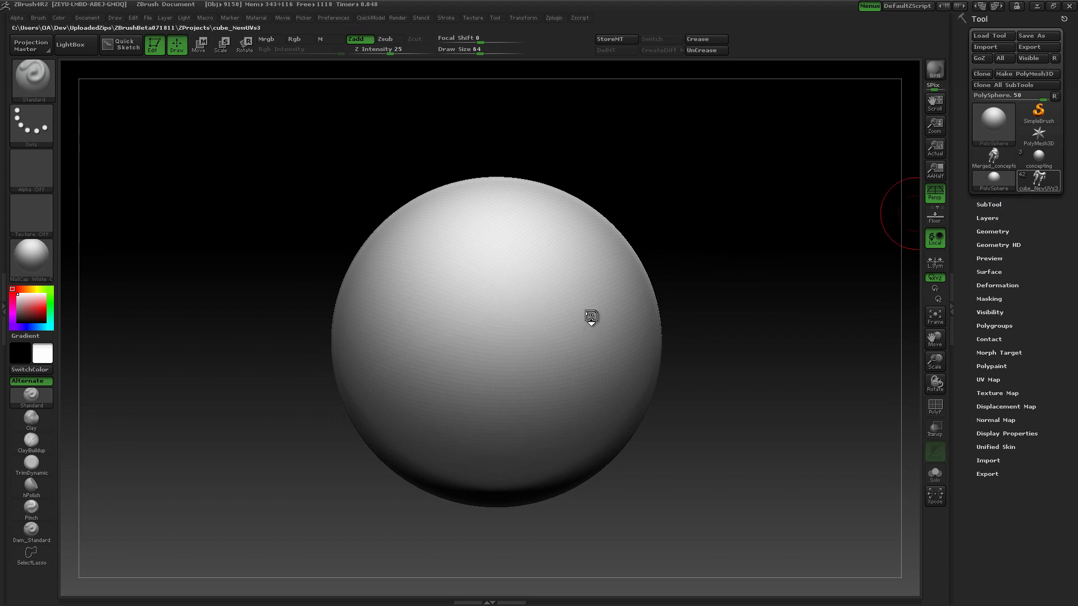
pyautogui.moveTo(591, 316); pyautogui.dragTo(595, 313)
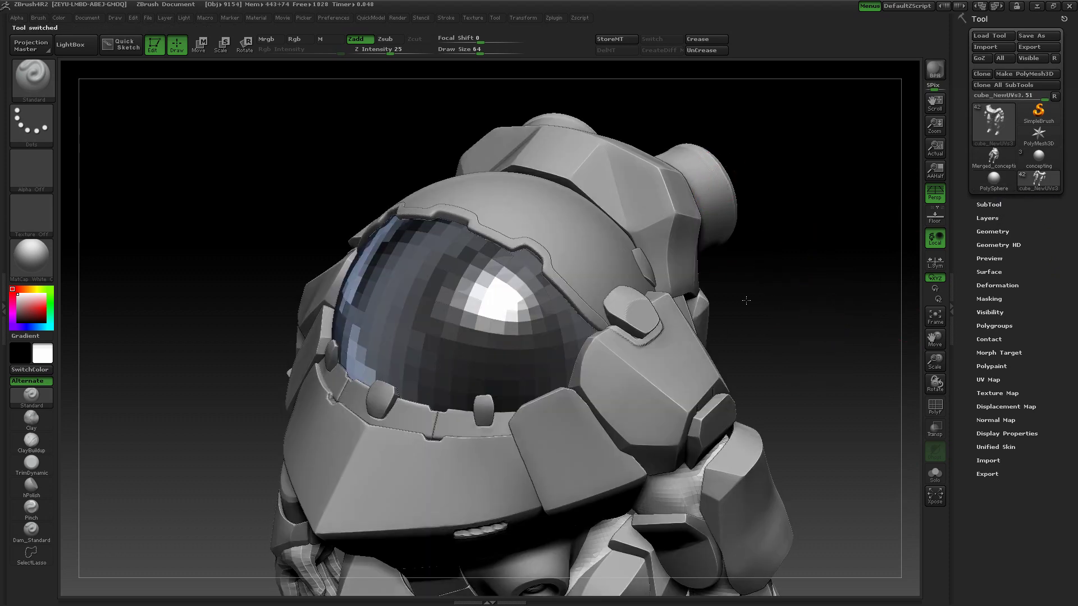
pyautogui.keyDown('alt'); pyautogui.moveTo(746, 300); pyautogui.dragTo(709, 294); pyautogui.keyUp('alt')
pyautogui.moveTo(696, 331); pyautogui.dragTo(656, 355)
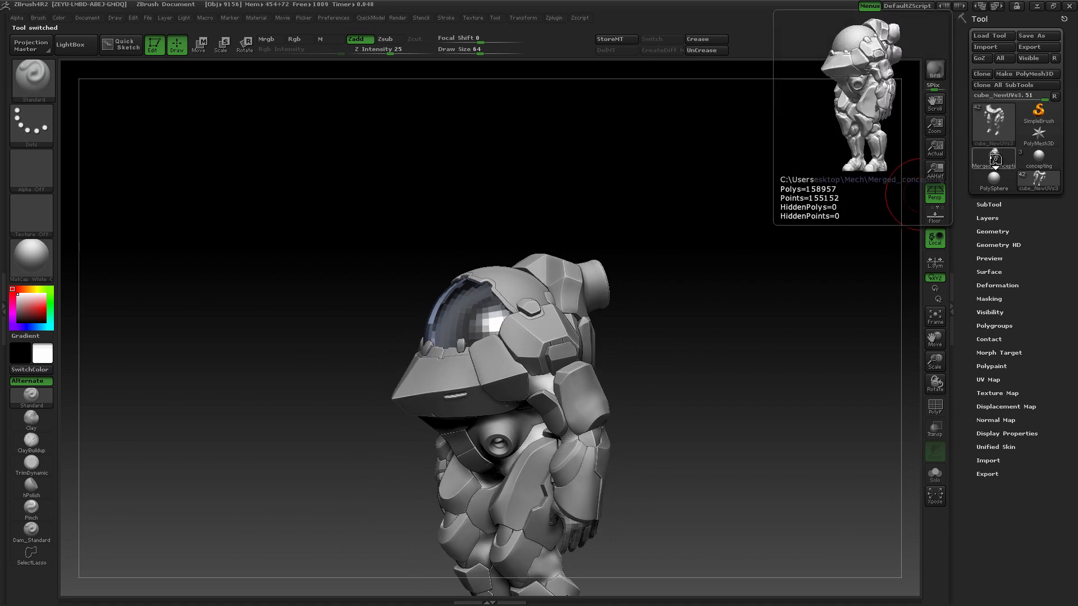
# Step: Make Merged_concepting the active tool and examine the concept sculpt from the front and side
pyautogui.click(995, 157)
pyautogui.moveTo(745, 387); pyautogui.dragTo(784, 306)
pyautogui.keyDown('alt'); pyautogui.moveTo(666, 272); pyautogui.dragTo(662, 321); pyautogui.keyUp('alt')
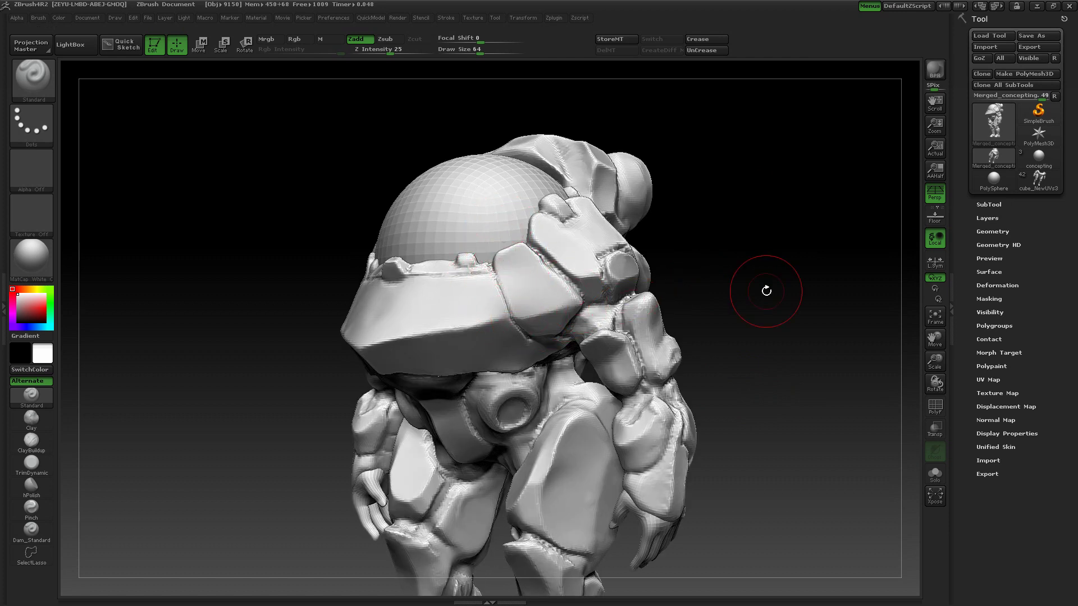
pyautogui.moveTo(767, 291)
pyautogui.mouseDown()
pyautogui.moveTo(746, 264)
pyautogui.moveTo(455, 222)
pyautogui.mouseUp()
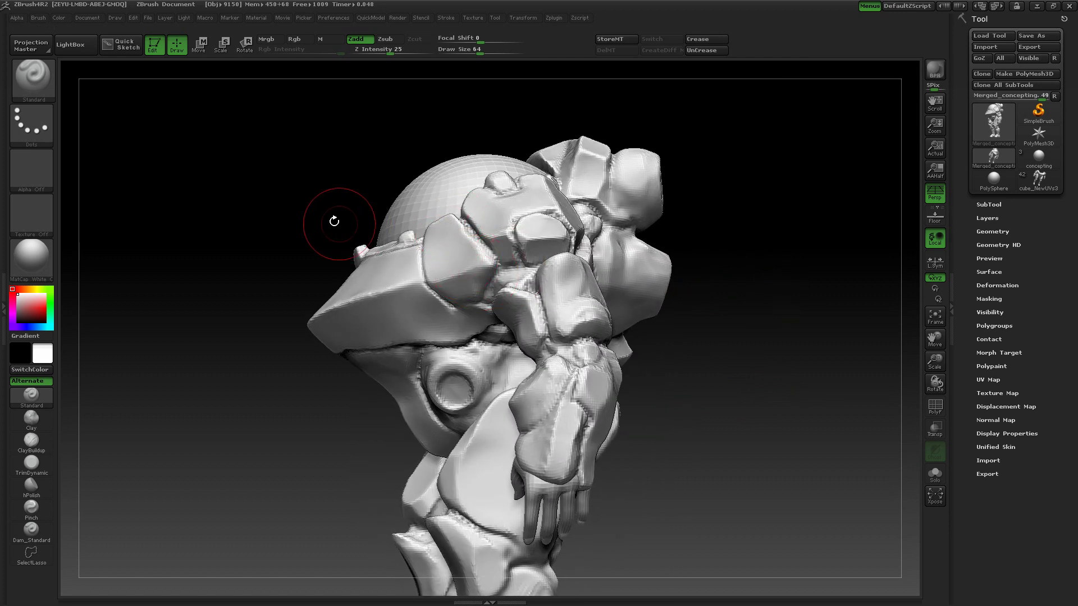
pyautogui.moveTo(334, 222); pyautogui.dragTo(387, 216)
pyautogui.moveTo(706, 334)
pyautogui.mouseDown()
pyautogui.moveTo(774, 335)
pyautogui.moveTo(774, 304)
pyautogui.moveTo(724, 328)
pyautogui.mouseUp()
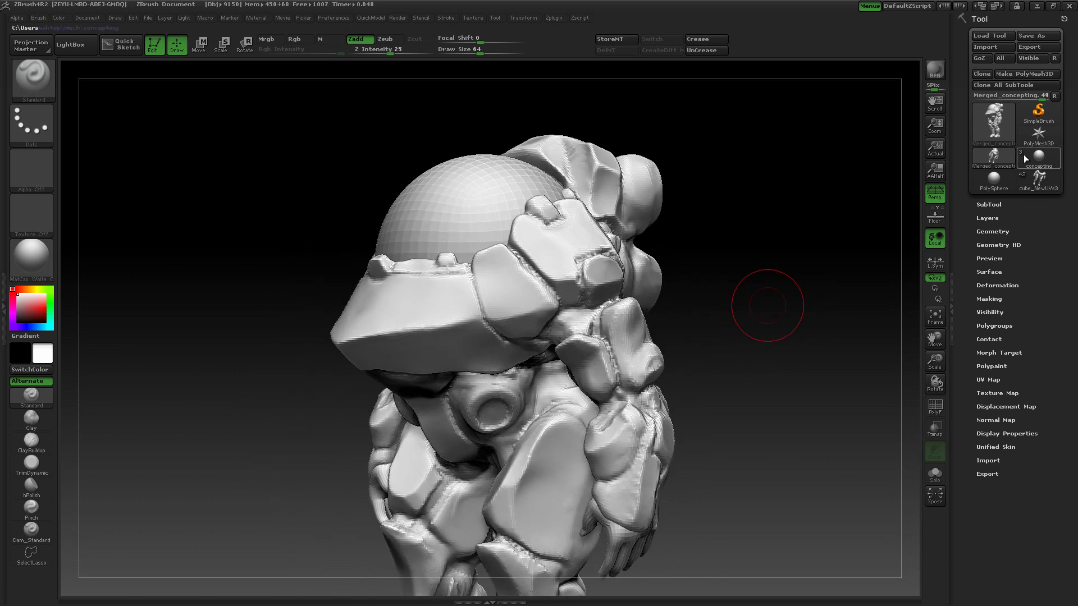
# Step: Replace the mech sculpt on the canvas with a ZSphere as the active tool
pyautogui.click(992, 178)
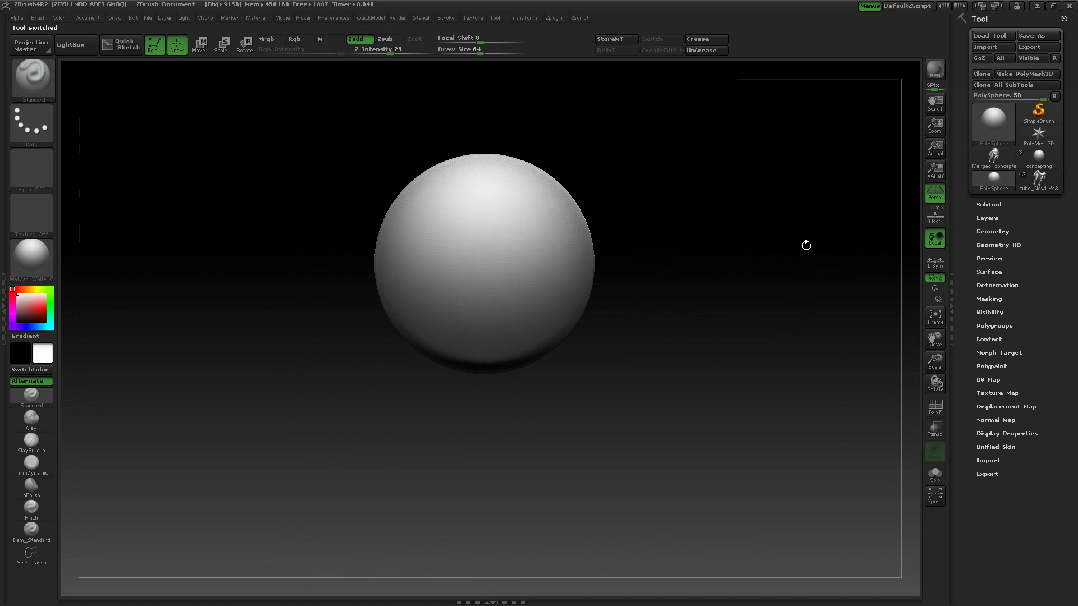
pyautogui.keyDown('alt'); pyautogui.moveTo(735, 221); pyautogui.dragTo(774, 337); pyautogui.keyUp('alt')
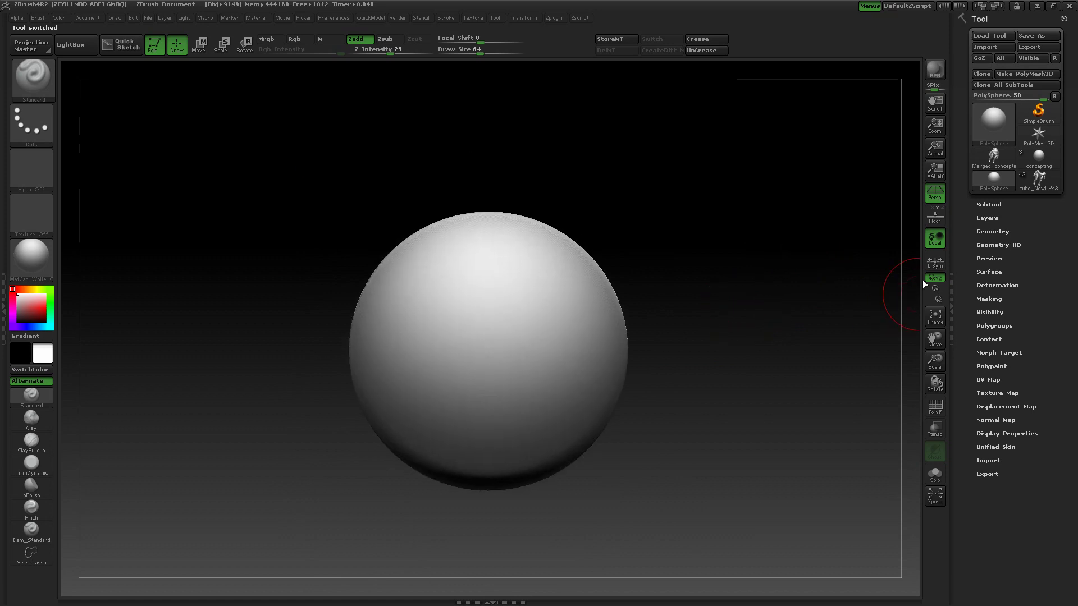
pyautogui.click(1038, 112)
pyautogui.click(468, 199)
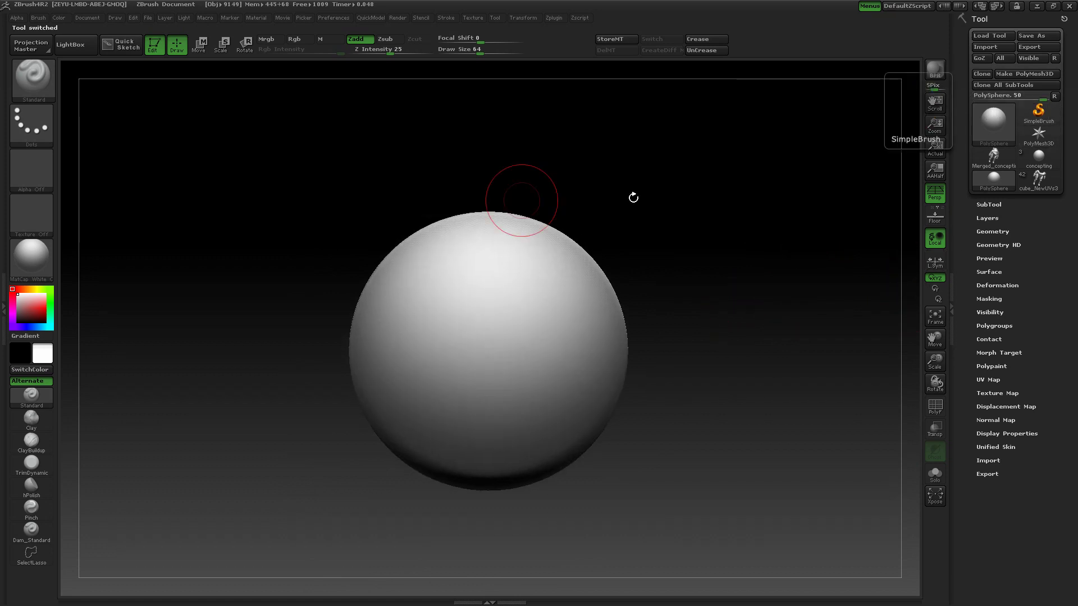
pyautogui.click(991, 123)
pyautogui.click(847, 194)
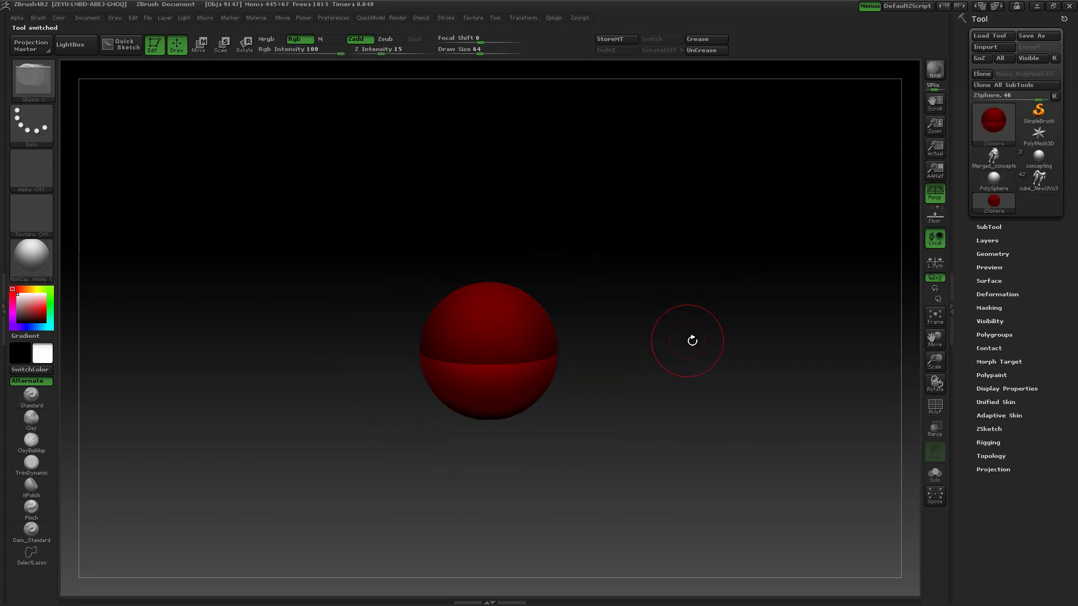
# Step: Assign the PolySphere as the ZSphere's rigging mesh
pyautogui.click(989, 443)
pyautogui.click(1001, 465)
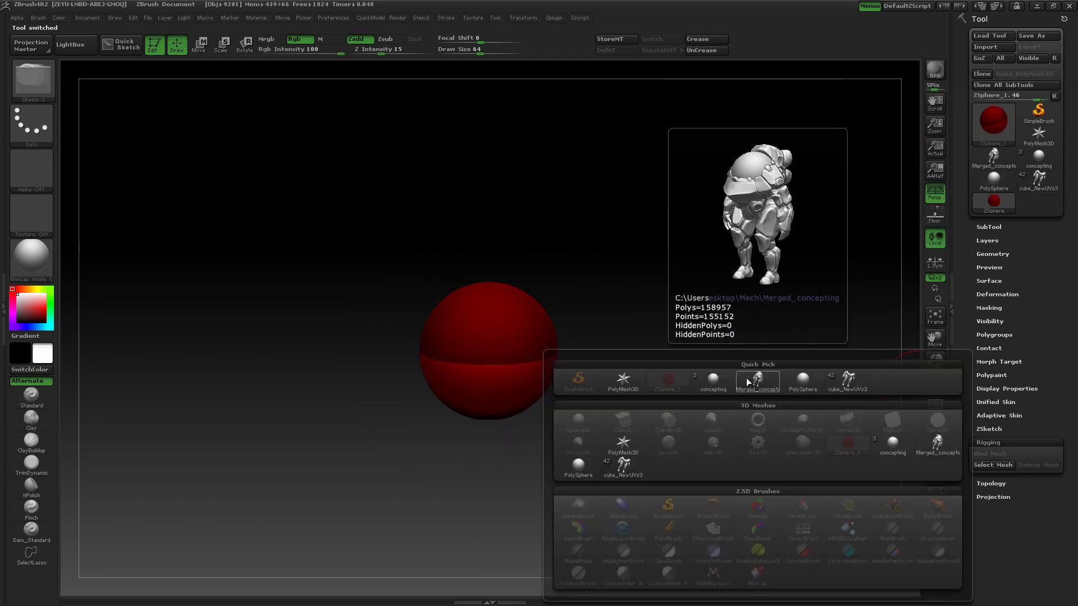
pyautogui.moveTo(723, 379)
pyautogui.moveTo(839, 385)
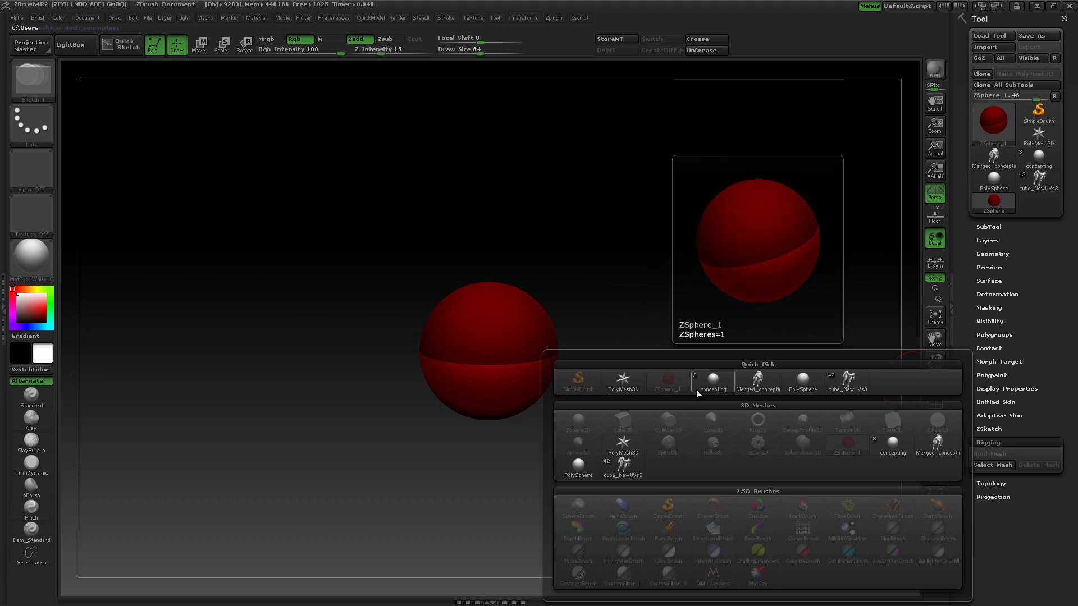
pyautogui.click(804, 382)
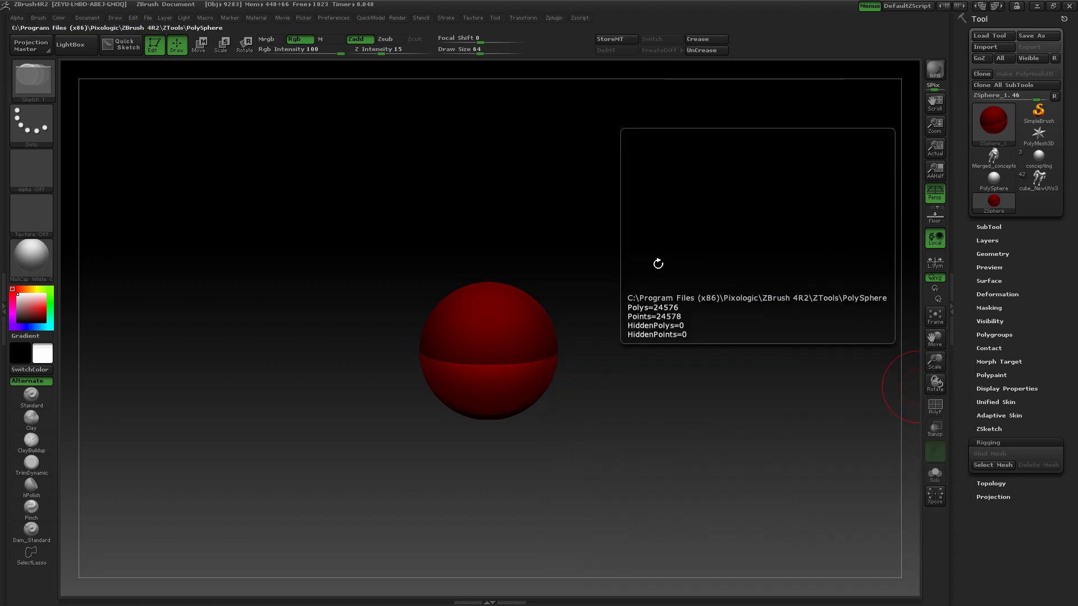
pyautogui.moveTo(720, 266)
pyautogui.mouseDown()
pyautogui.moveTo(710, 234)
pyautogui.moveTo(709, 277)
pyautogui.moveTo(738, 287)
pyautogui.mouseUp()
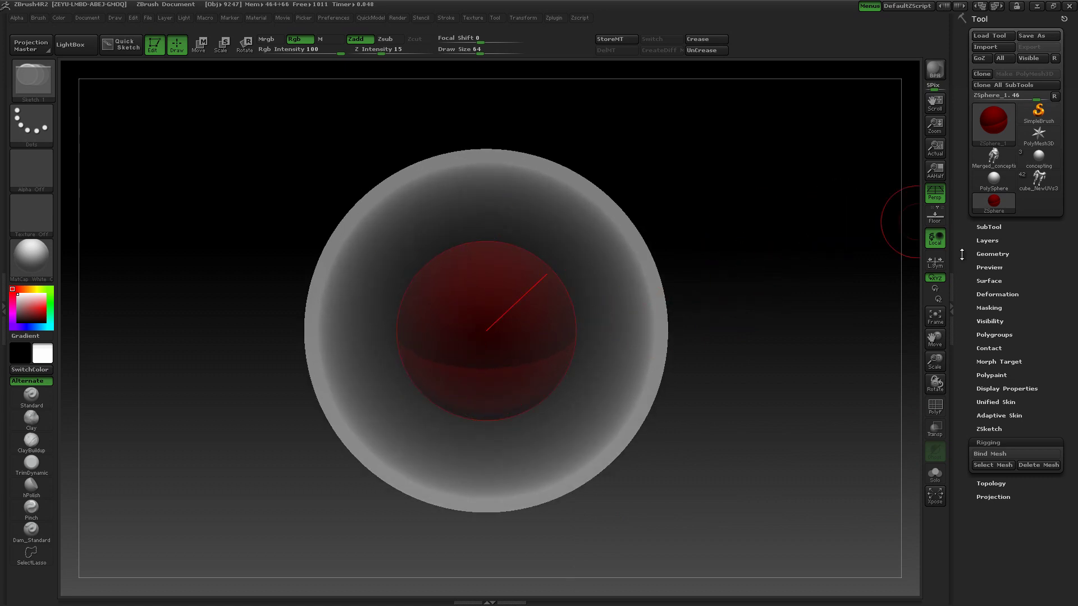
# Step: Expand the ZSphere's Topology settings and enable Edit Topology on the PolySphere surface
pyautogui.moveTo(1019, 452); pyautogui.dragTo(995, 425)
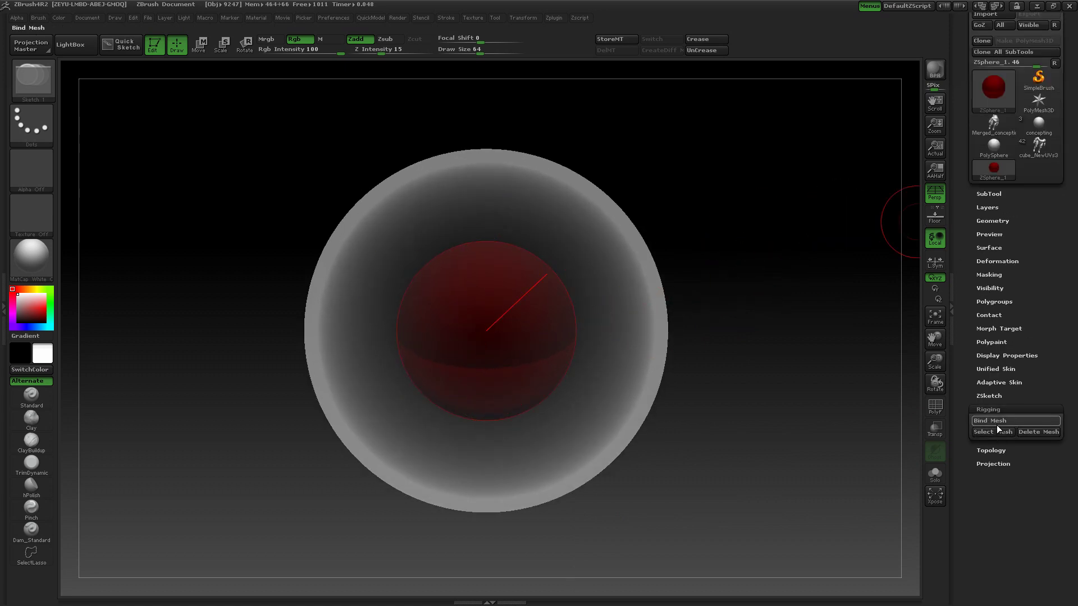
pyautogui.click(993, 451)
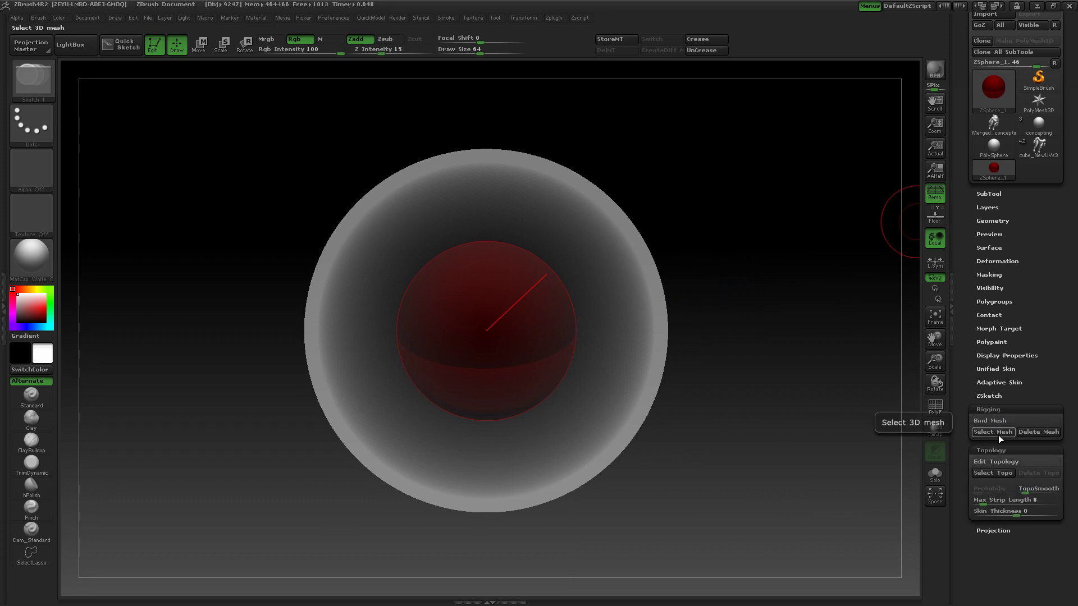
pyautogui.click(1001, 434)
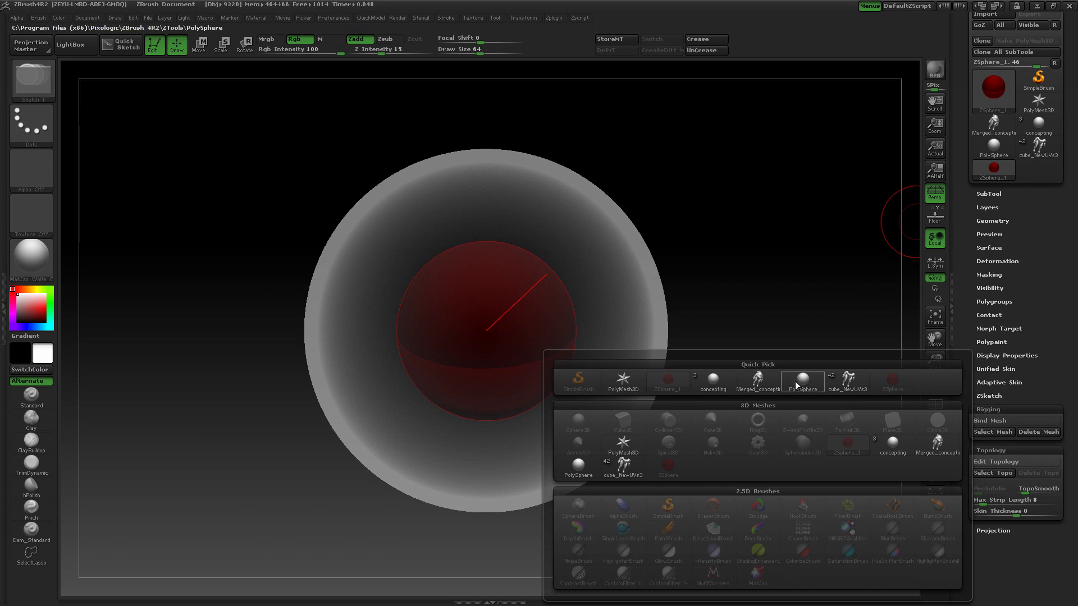
pyautogui.moveTo(1037, 465); pyautogui.dragTo(1034, 336)
pyautogui.scroll(-2, 1035, 336)
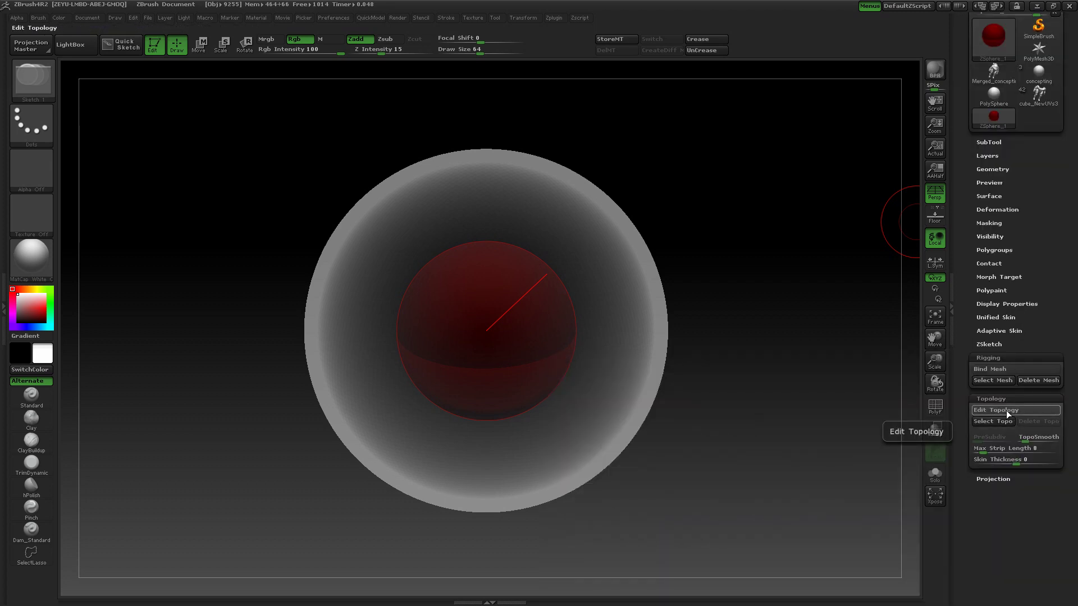
pyautogui.click(975, 411)
pyautogui.scroll(-1, 1025, 332)
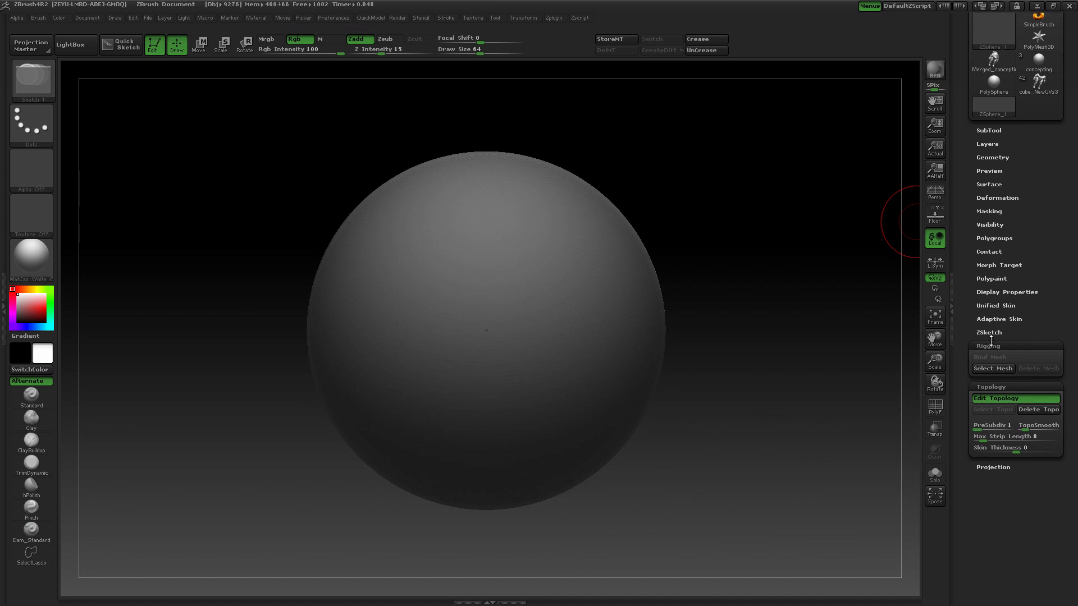
# Step: Expand the Adaptive Skin settings and set the topology Skin Thickness to -0.1
pyautogui.click(998, 332)
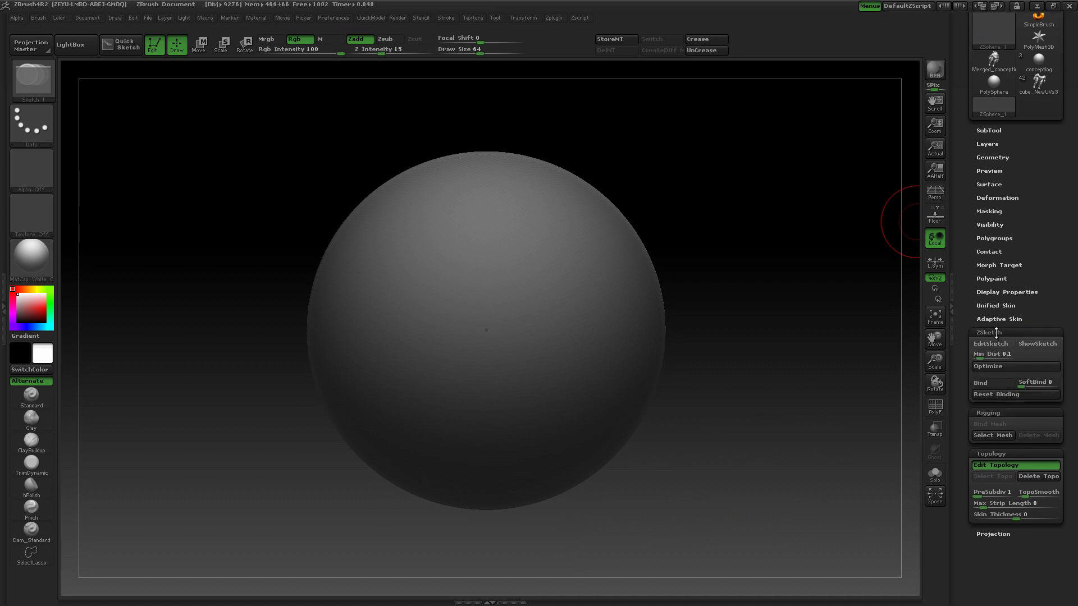
pyautogui.click(998, 332)
pyautogui.click(1010, 319)
pyautogui.scroll(-1, 1029, 270)
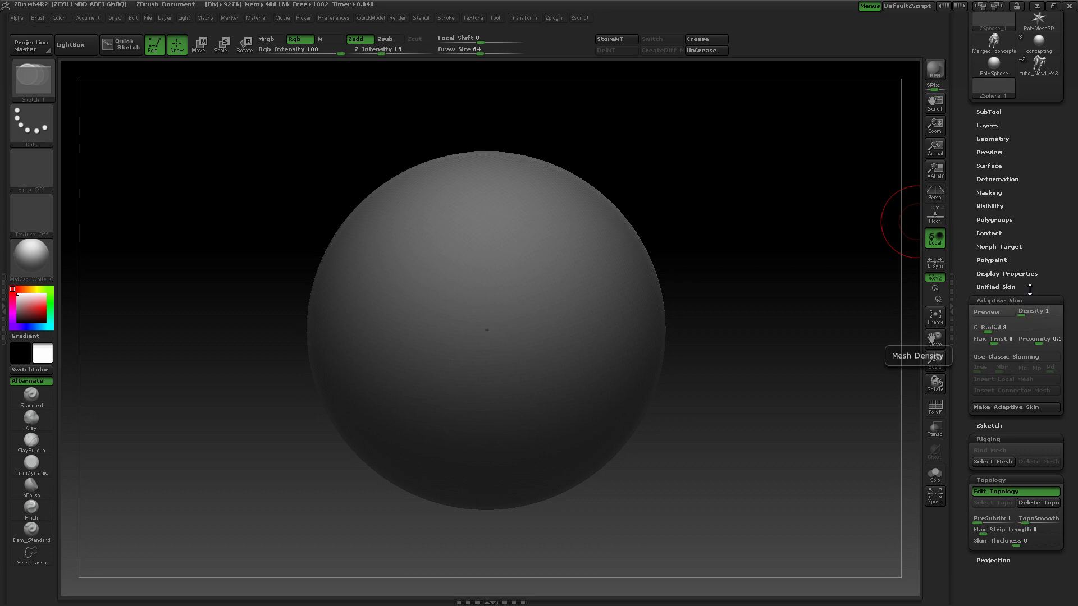
pyautogui.scroll(-4, 1030, 289)
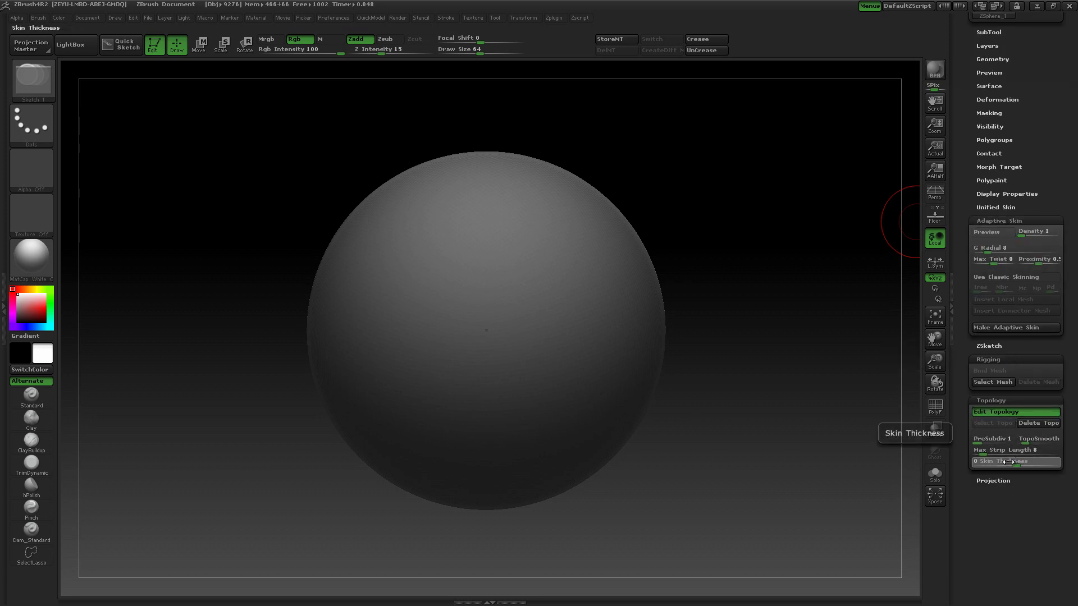
pyautogui.click(1030, 464)
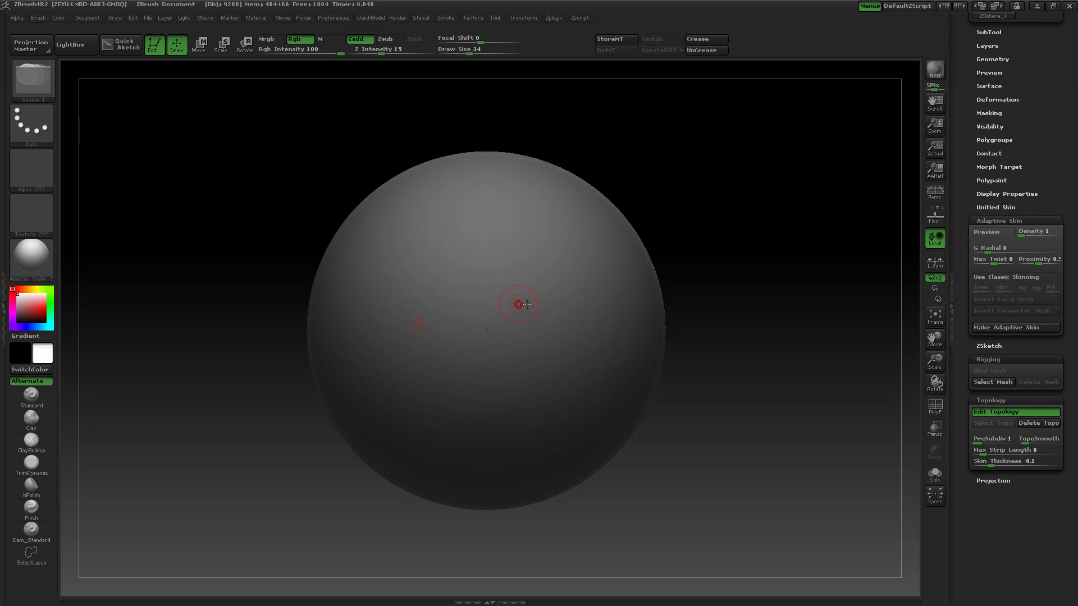
# Step: Place four connected topology points on the front of the sphere to form a closed quad
pyautogui.click(496, 298)
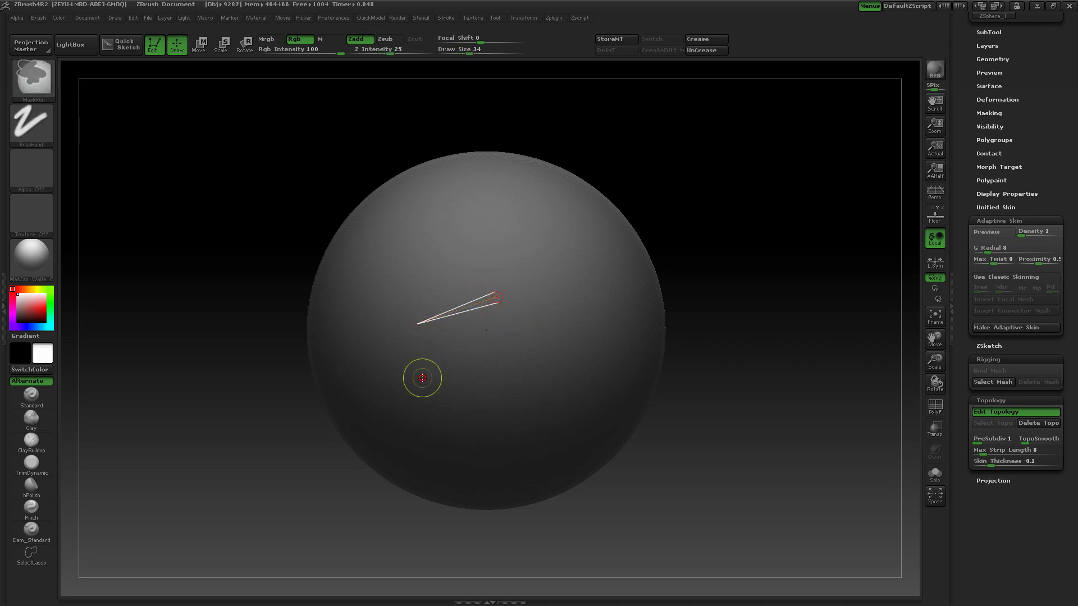
pyautogui.click(435, 393)
pyautogui.hotkey('ctrl', 'z')
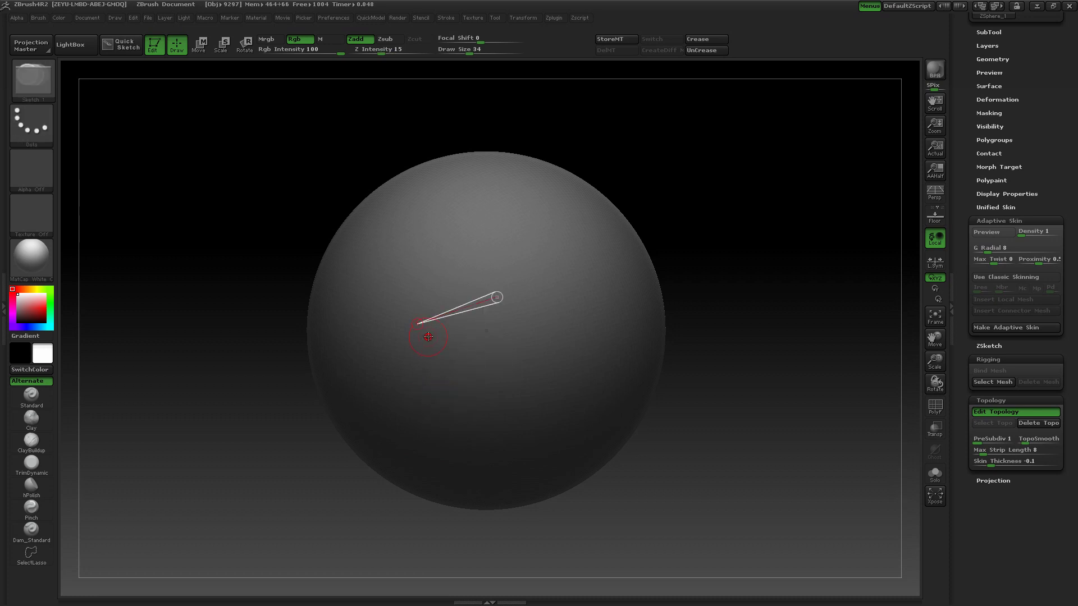
pyautogui.keyDown('ctrl'); pyautogui.click(417, 323); pyautogui.keyUp('ctrl')
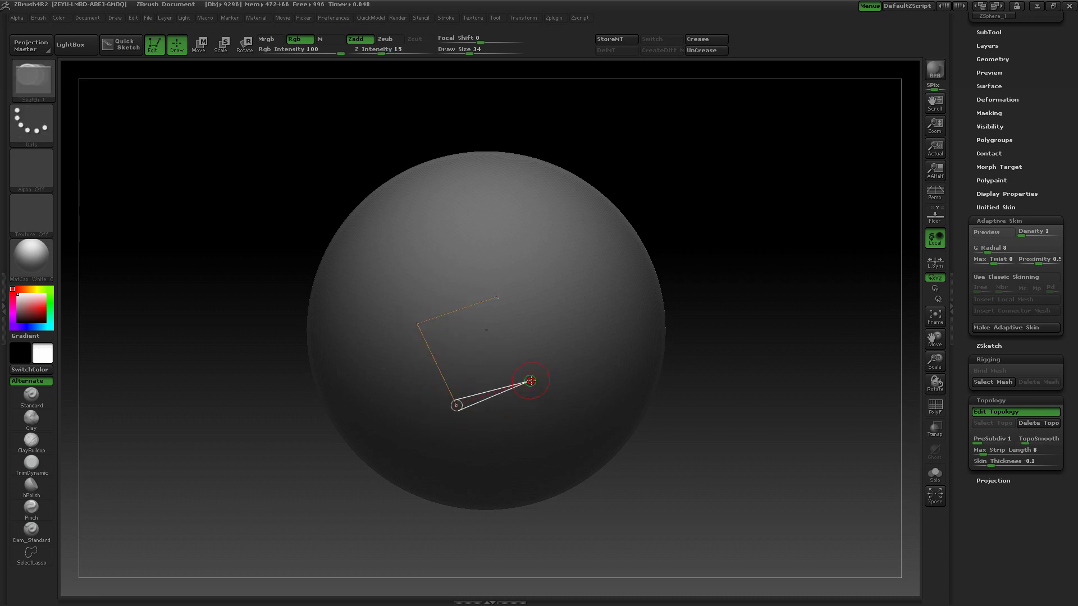
pyautogui.keyDown('ctrl'); pyautogui.click(498, 295); pyautogui.keyUp('ctrl')
pyautogui.moveTo(713, 287); pyautogui.dragTo(671, 287)
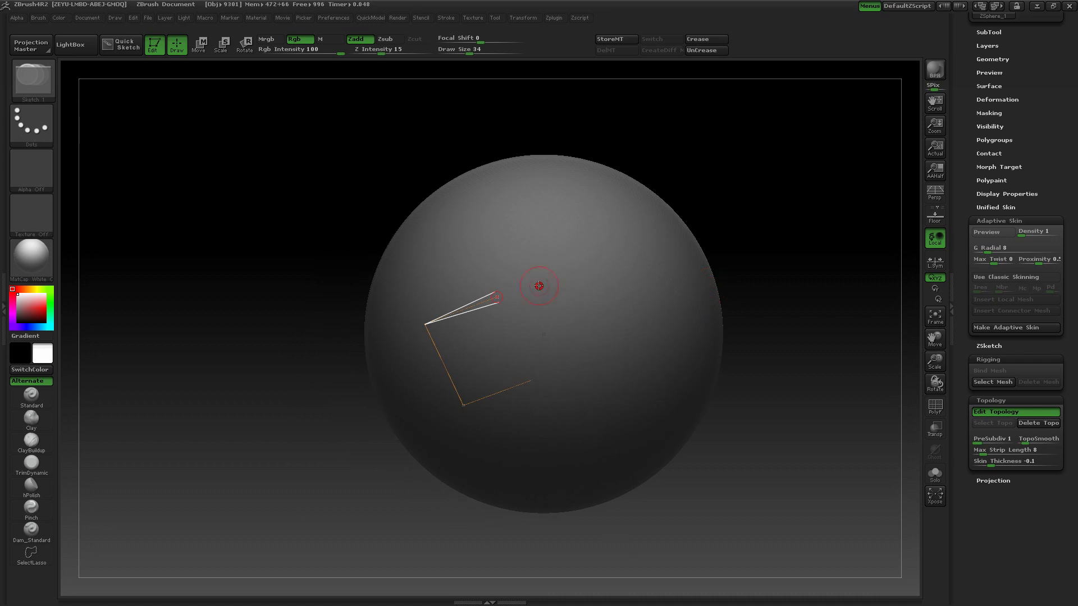
pyautogui.moveTo(733, 331); pyautogui.dragTo(709, 224)
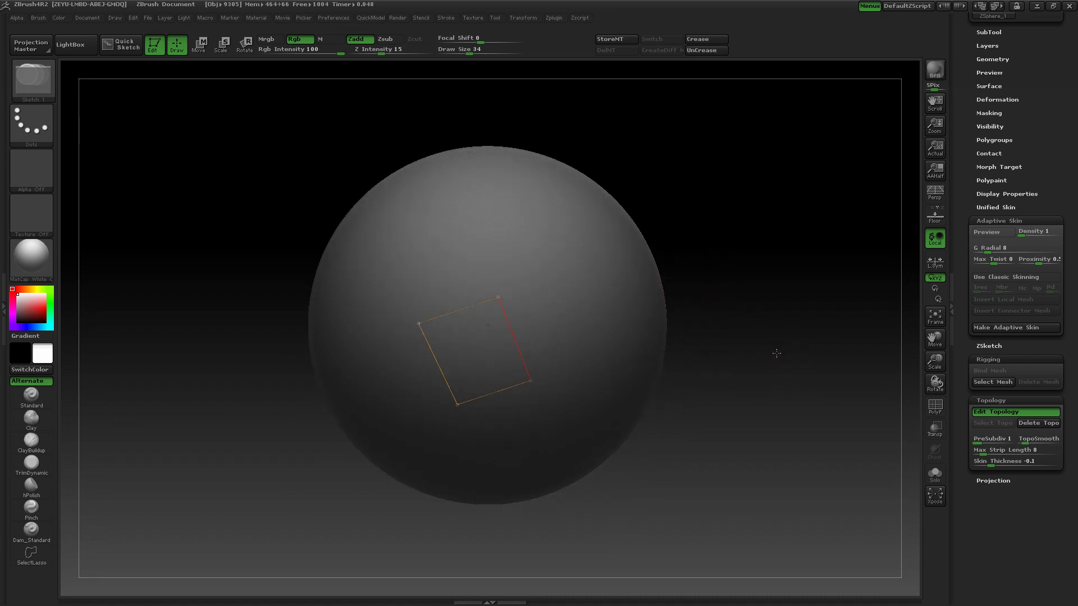
# Step: Extend the topology from the quad's upper inner corner with three connected points curving across the sphere, and reposition the last point
pyautogui.moveTo(774, 353); pyautogui.dragTo(618, 379)
pyautogui.click(581, 380)
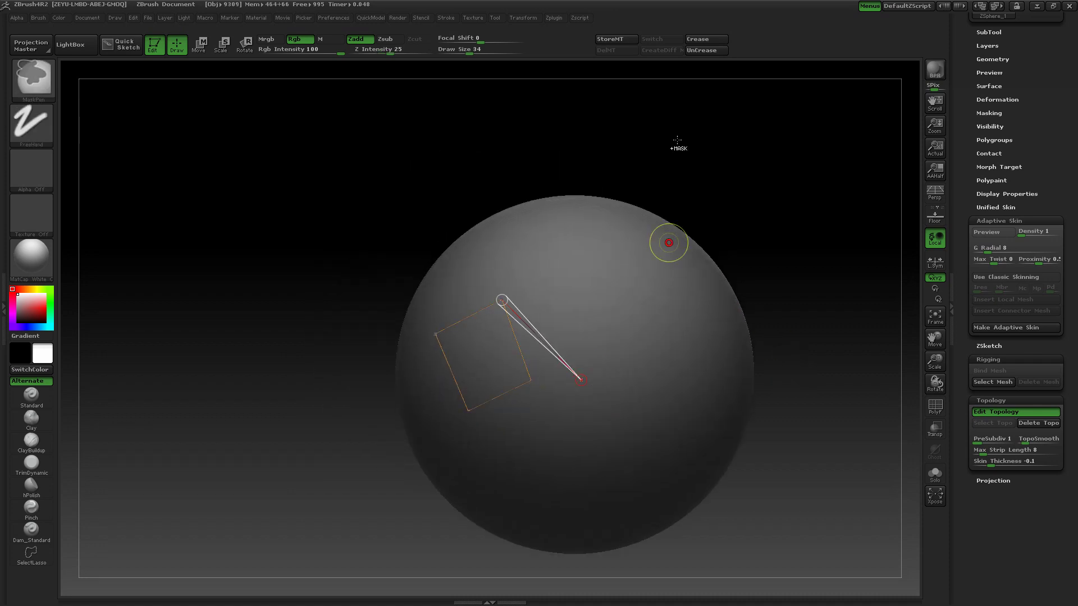
pyautogui.moveTo(673, 149); pyautogui.dragTo(524, 283)
pyautogui.click(528, 256)
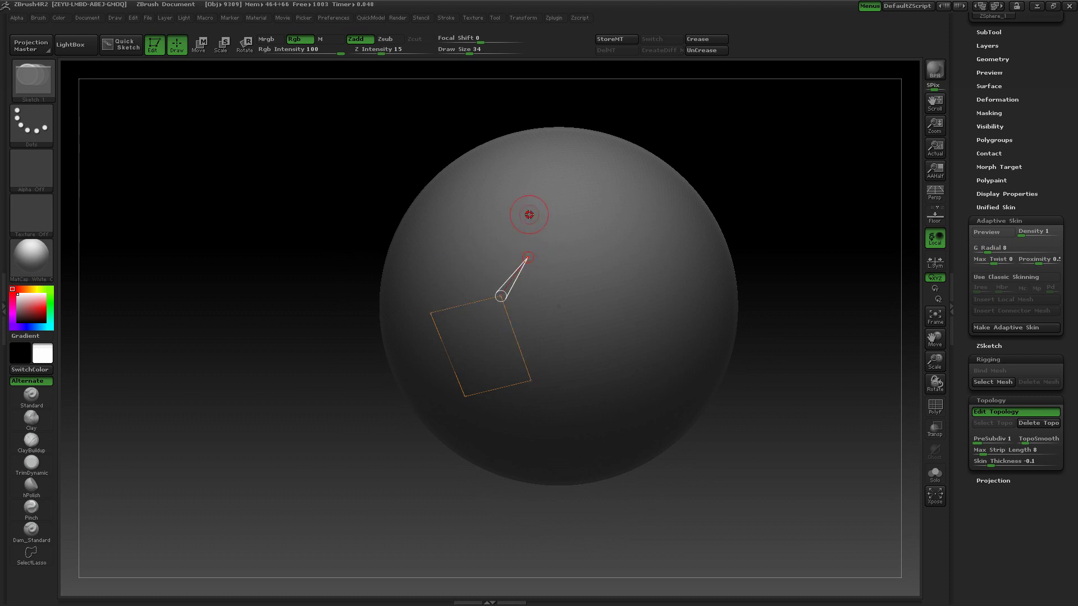
pyautogui.click(583, 239)
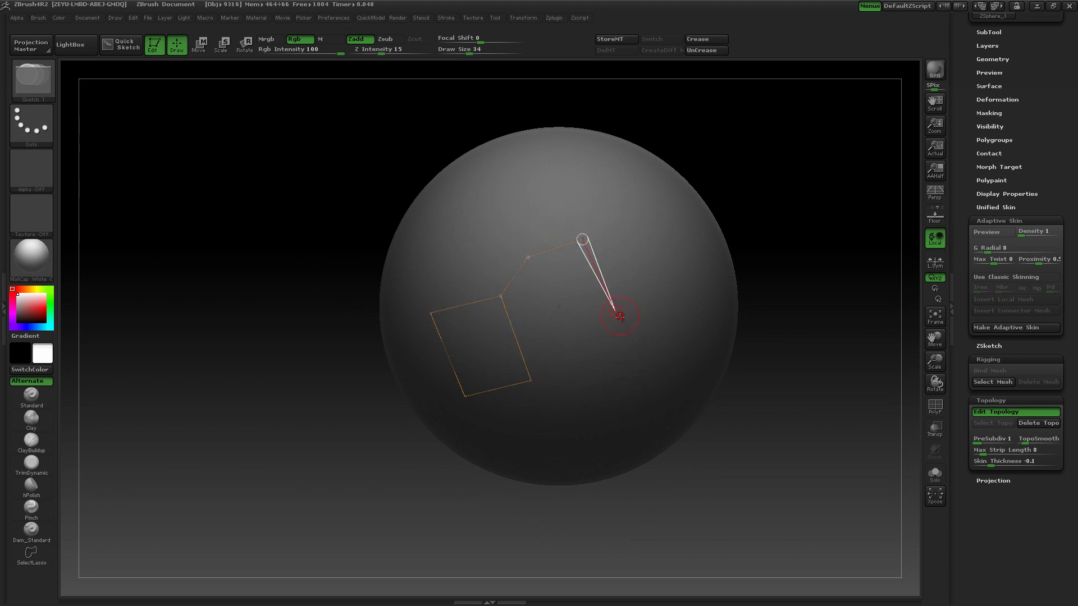
pyautogui.press('w')
pyautogui.moveTo(743, 289); pyautogui.dragTo(733, 251)
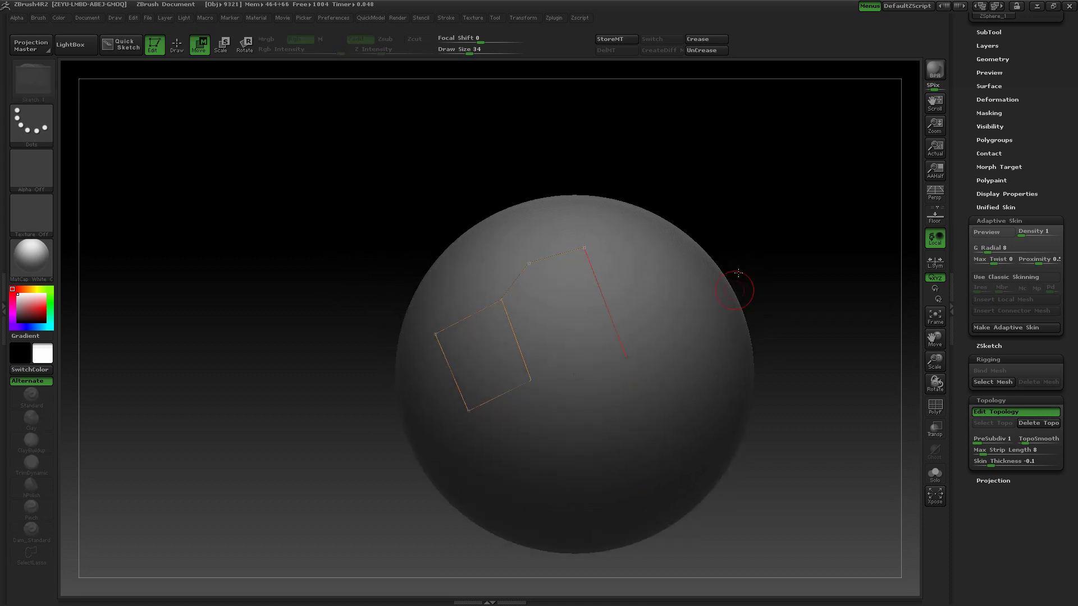
# Step: Continue the outline with two points below and close it at the quad's lower inner corner
pyautogui.press('q')
pyautogui.click(616, 431)
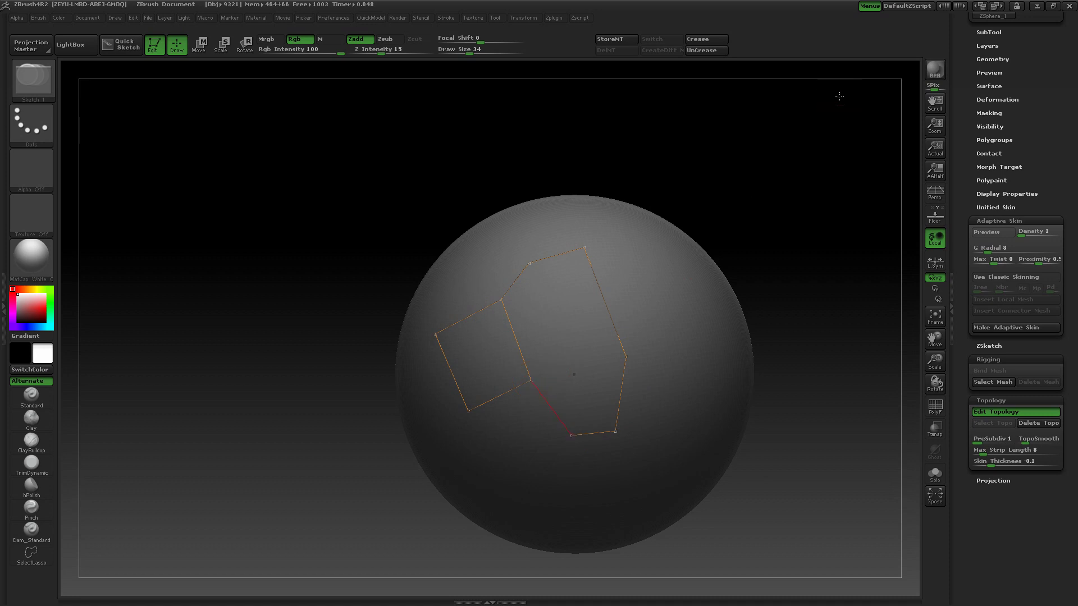
pyautogui.moveTo(839, 96); pyautogui.dragTo(696, 312)
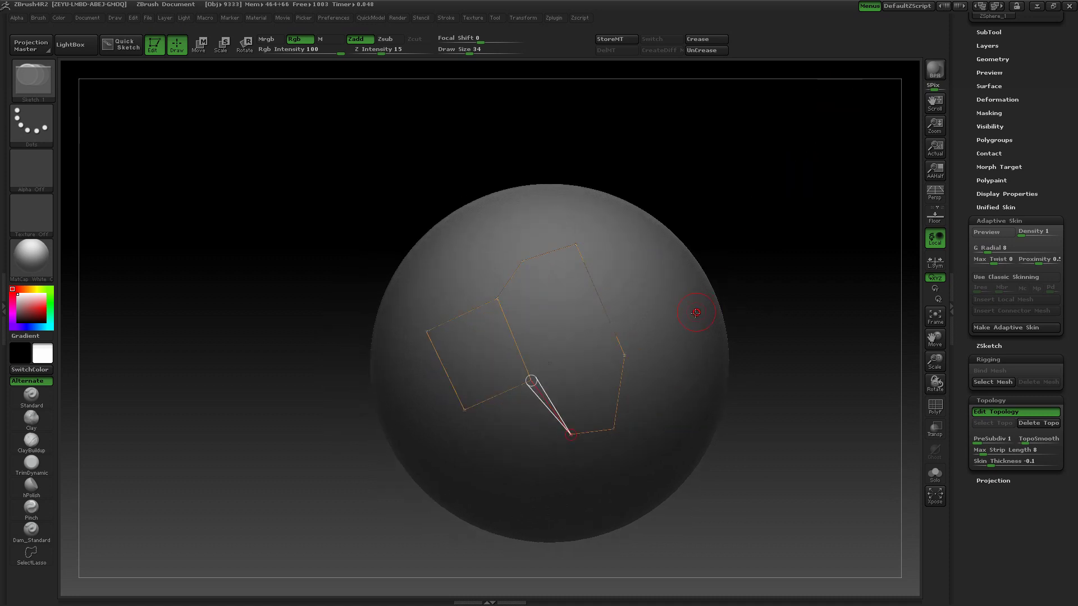
# Step: Divide the large outline with cross edges running from the quad's two inner corners to the opposite side
pyautogui.hotkey('ctrl', 'z')
pyautogui.keyDown('ctrl'); pyautogui.click(622, 353); pyautogui.keyUp('ctrl')
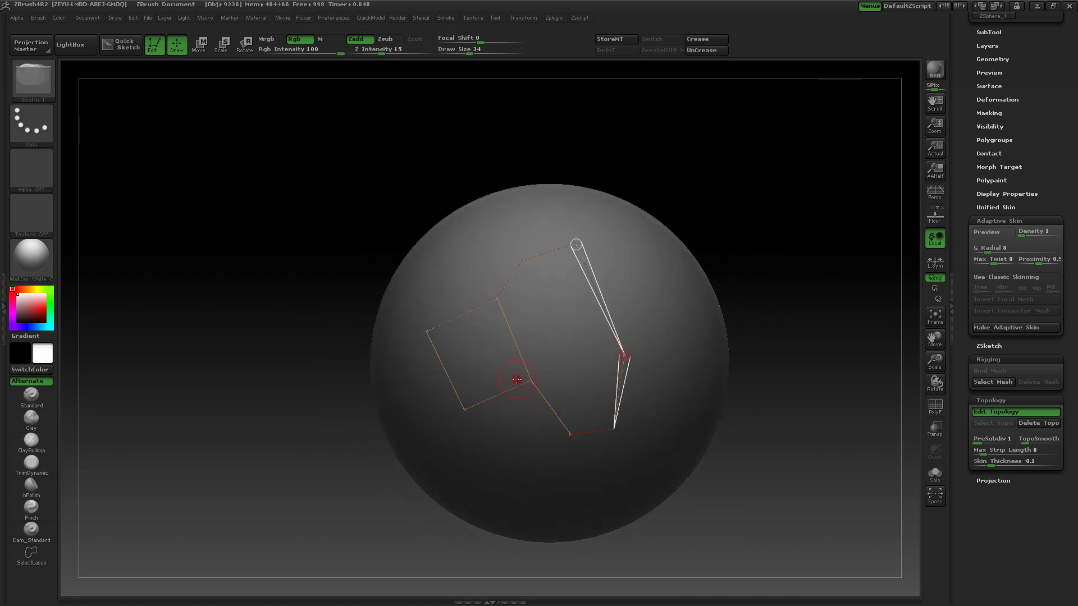
pyautogui.click(531, 382)
pyautogui.moveTo(775, 153); pyautogui.dragTo(782, 174)
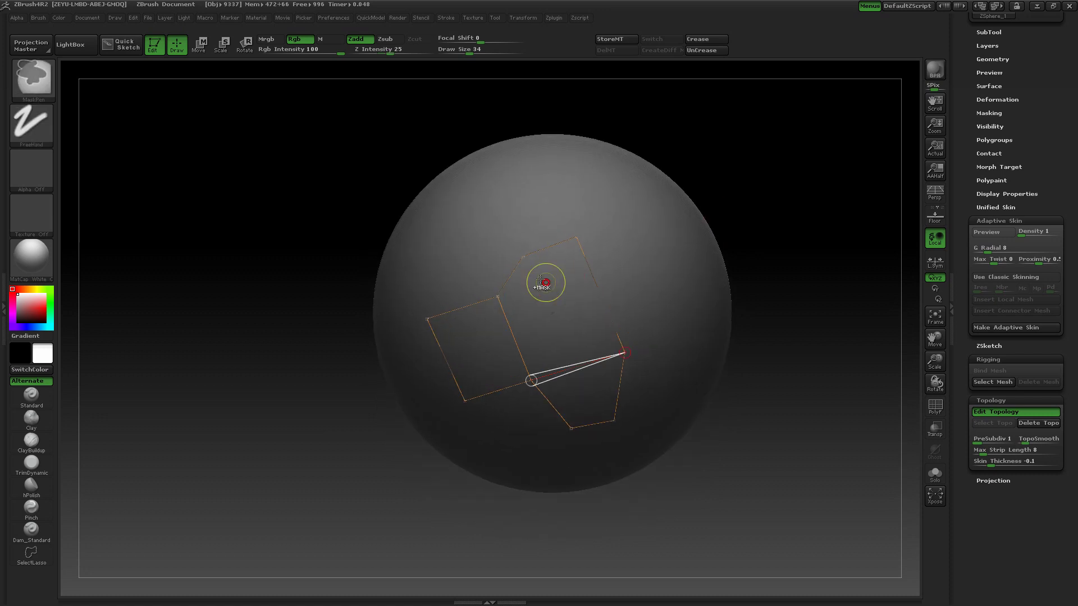
pyautogui.click(497, 294)
pyautogui.click(588, 265)
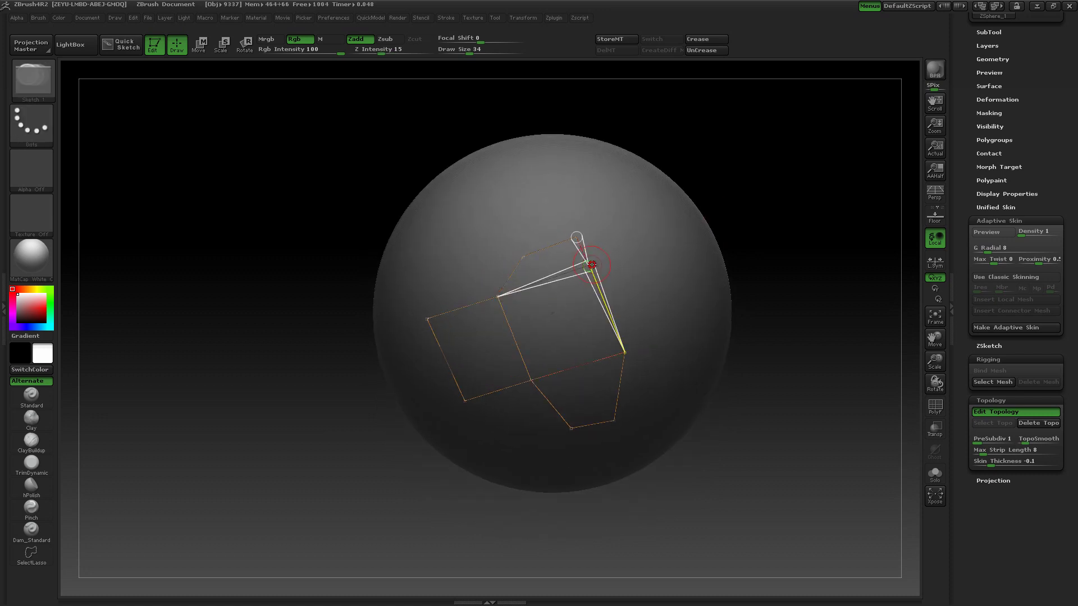
# Step: Reposition the two cross-edge endpoints on the outline's far side to even out the shape
pyautogui.press('w')
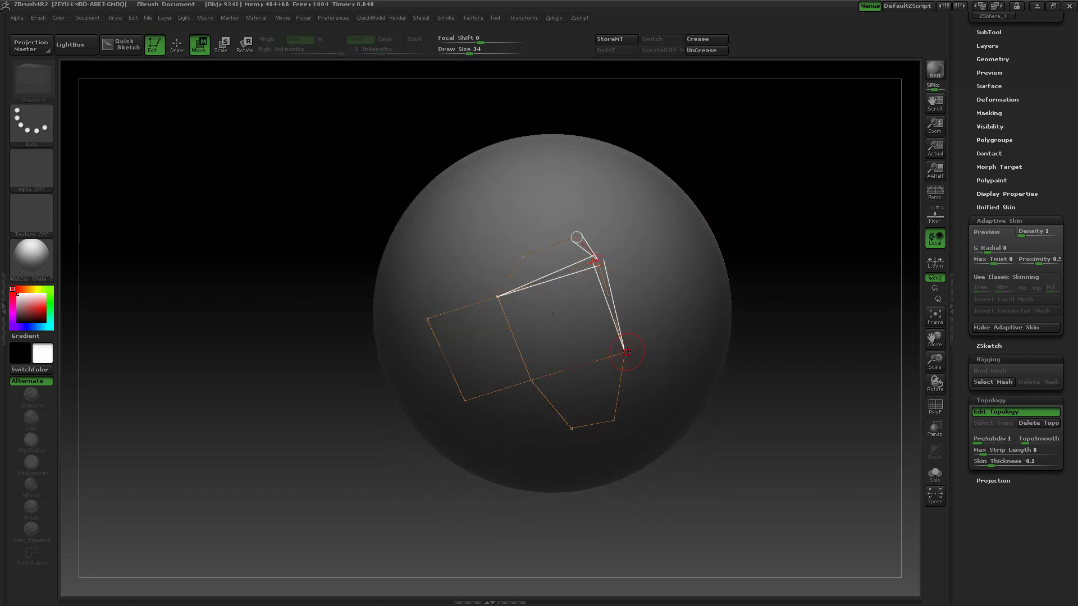
pyautogui.moveTo(627, 352); pyautogui.dragTo(630, 351)
pyautogui.moveTo(761, 150)
pyautogui.mouseDown()
pyautogui.moveTo(767, 144)
pyautogui.moveTo(774, 165)
pyautogui.mouseUp()
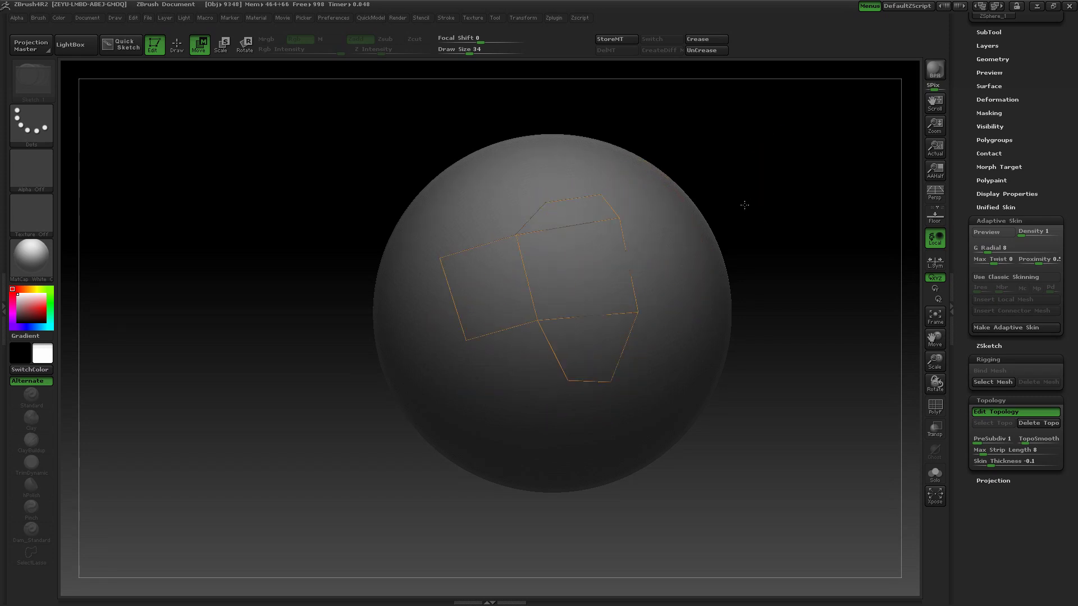
# Step: Preview the adaptive skin of the drawn topology and return to topology editing
pyautogui.moveTo(727, 203); pyautogui.dragTo(726, 230)
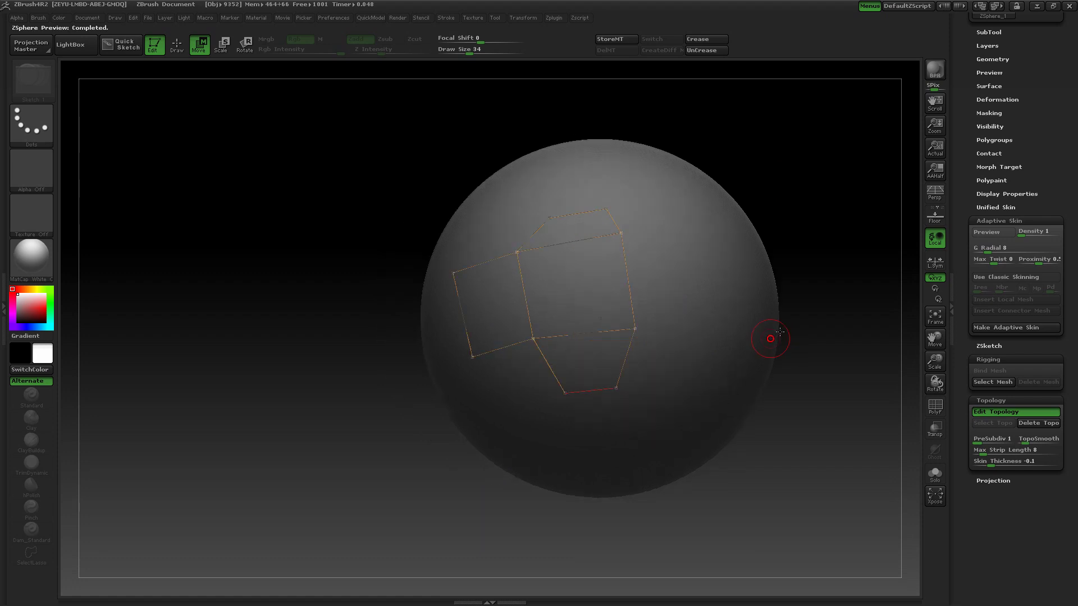
pyautogui.press('a')
pyautogui.moveTo(775, 256); pyautogui.dragTo(808, 263)
pyautogui.press('a')
# Step: Split the main column lengthwise with connected midpoints on its cross edges, and align those midpoints
pyautogui.press('q')
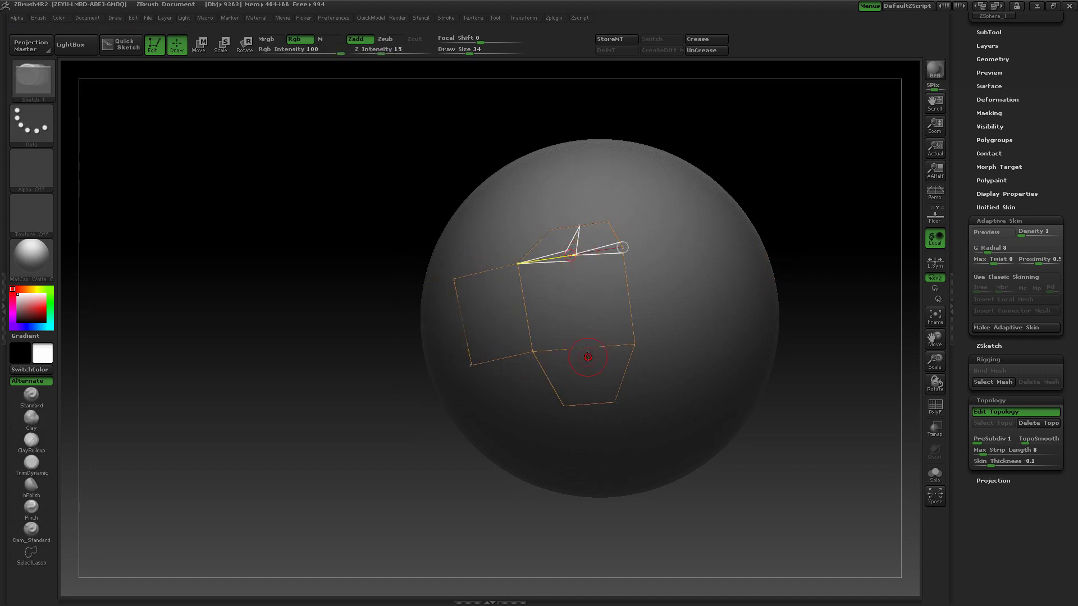
pyautogui.press('w')
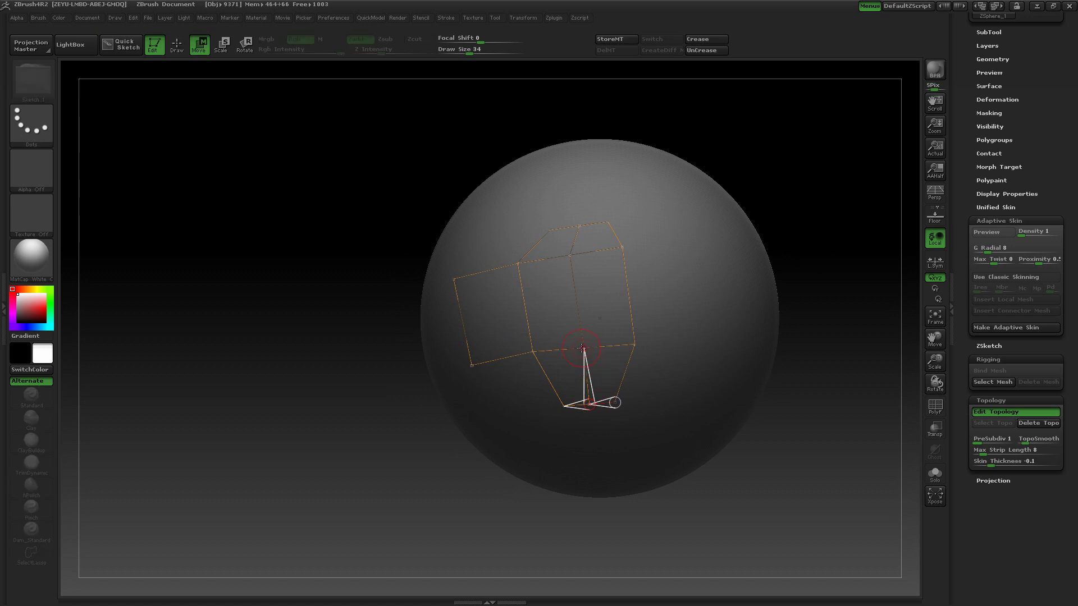
pyautogui.moveTo(584, 348); pyautogui.dragTo(582, 350)
pyautogui.moveTo(570, 254); pyautogui.dragTo(577, 249)
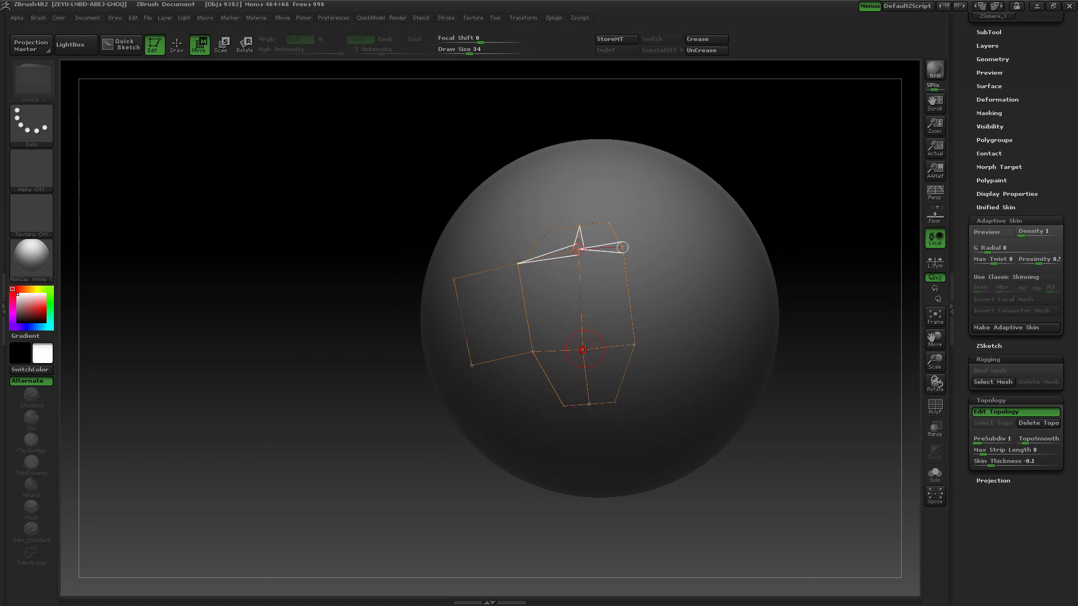
pyautogui.moveTo(586, 349); pyautogui.dragTo(590, 349)
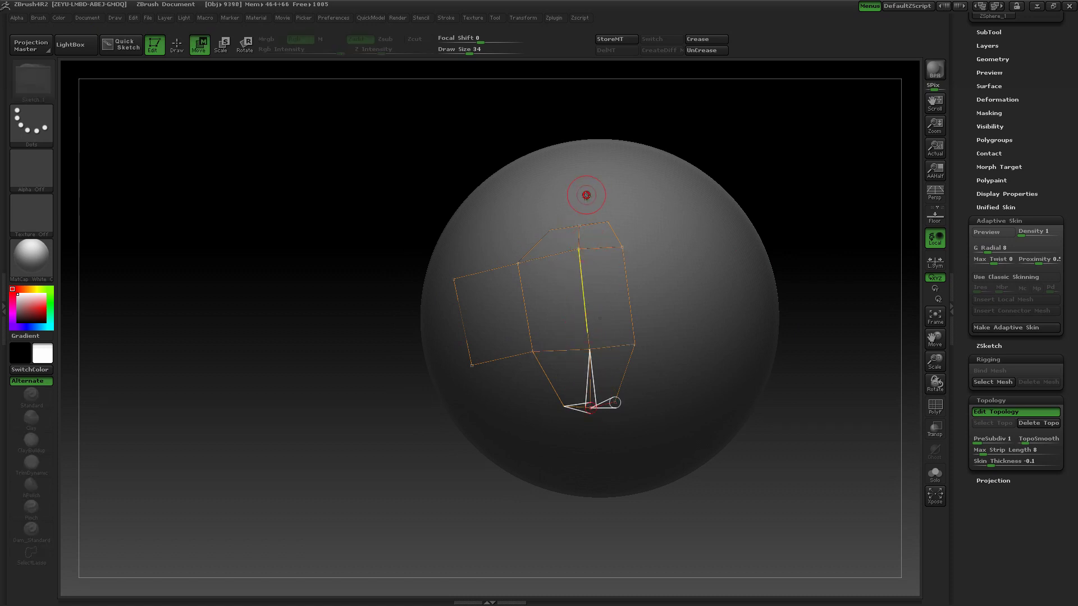
# Step: Preview the skin of the lengthwise-divided panel
pyautogui.moveTo(739, 181); pyautogui.dragTo(758, 196)
pyautogui.press('a')
pyautogui.press('a')
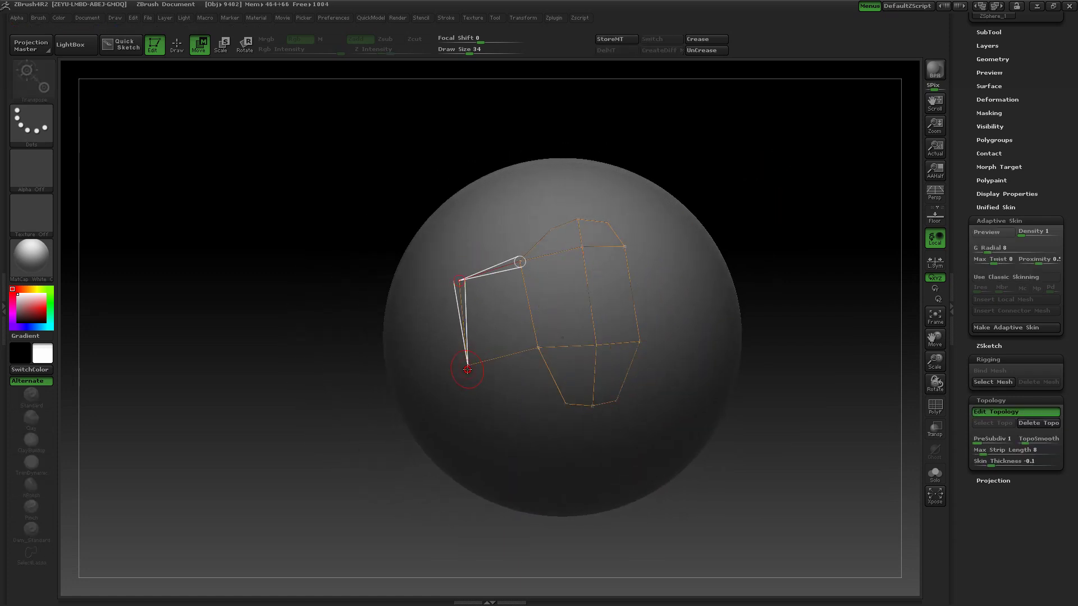
# Step: Raise the outer lower corner of the side quad to reshape the flap, and check it in a skin preview
pyautogui.moveTo(821, 94); pyautogui.dragTo(712, 202)
pyautogui.press('a')
pyautogui.press('a')
pyautogui.moveTo(727, 164); pyautogui.dragTo(724, 179)
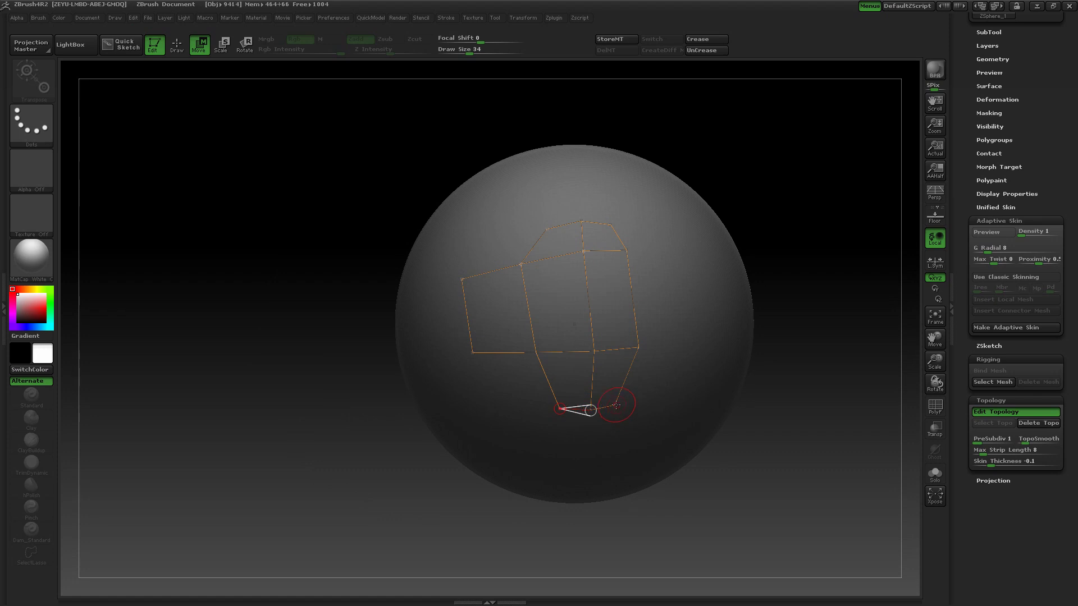
# Step: Shift the lower corner point on the column's far side outward and preview the reshaped panel
pyautogui.click(627, 408)
pyautogui.moveTo(807, 242); pyautogui.dragTo(735, 171)
pyautogui.press('a')
pyautogui.press('a')
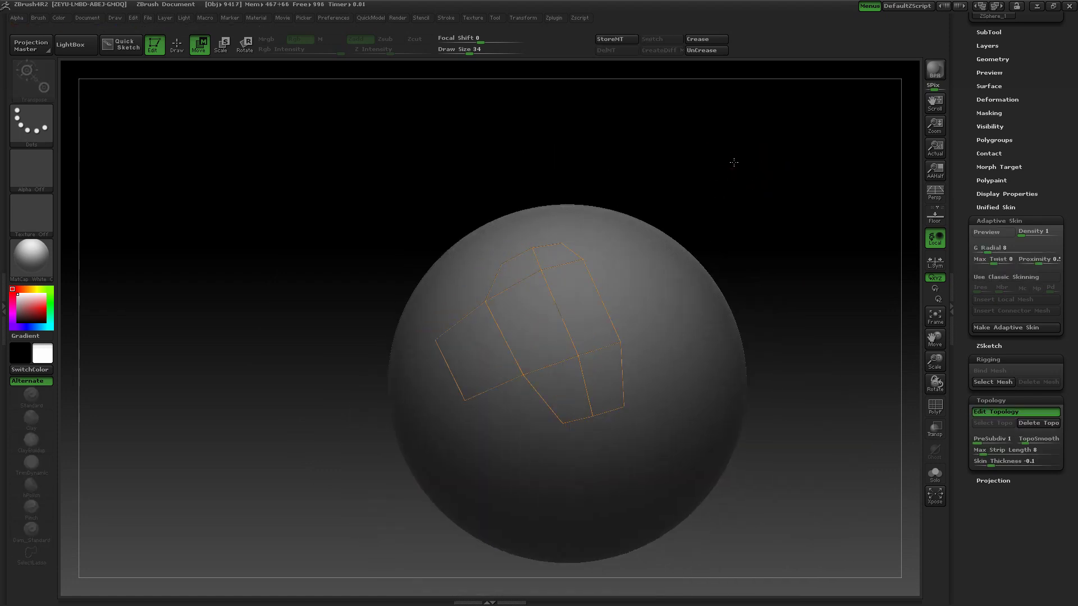
# Step: Examine the topology and its adaptive skin preview from several angles around the sphere
pyautogui.moveTo(556, 173); pyautogui.dragTo(549, 308)
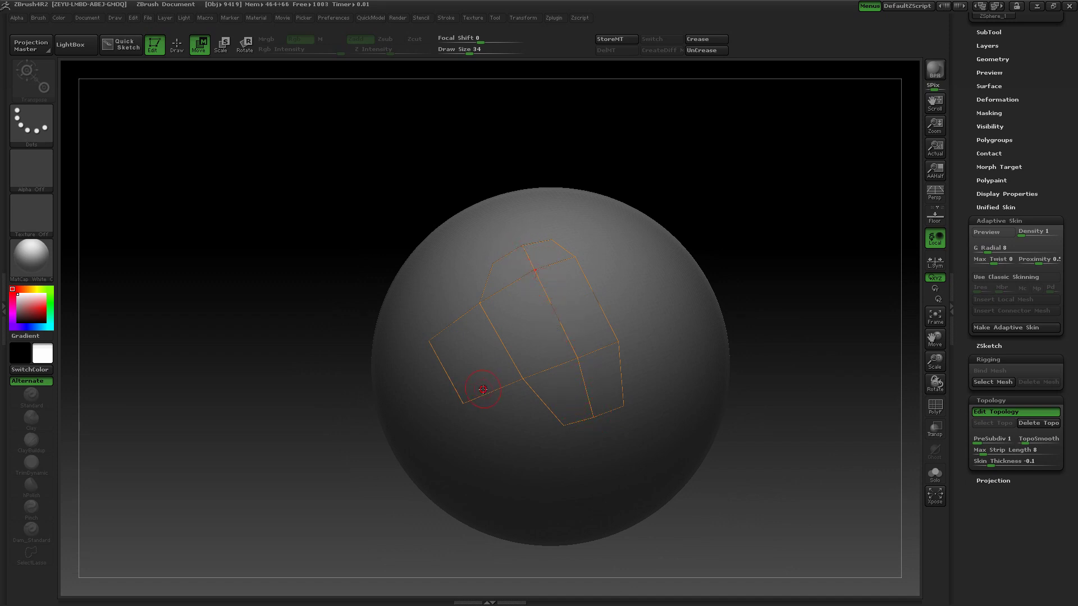
pyautogui.moveTo(751, 122)
pyautogui.mouseDown()
pyautogui.moveTo(765, 167)
pyautogui.moveTo(753, 172)
pyautogui.moveTo(771, 185)
pyautogui.mouseUp()
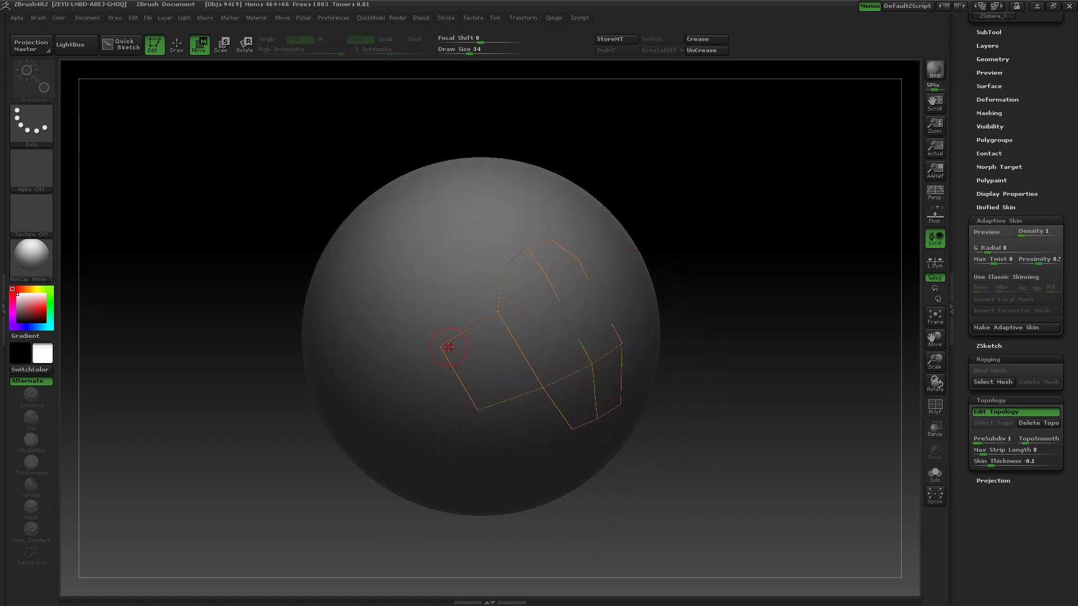
pyautogui.moveTo(706, 351); pyautogui.dragTo(647, 237)
pyautogui.moveTo(731, 277); pyautogui.dragTo(636, 360)
pyautogui.moveTo(772, 238); pyautogui.dragTo(795, 288)
pyautogui.press('a')
pyautogui.press('a')
pyautogui.press('a')
pyautogui.moveTo(729, 286); pyautogui.dragTo(794, 289)
pyautogui.press('a')
pyautogui.press('a')
pyautogui.press('a')
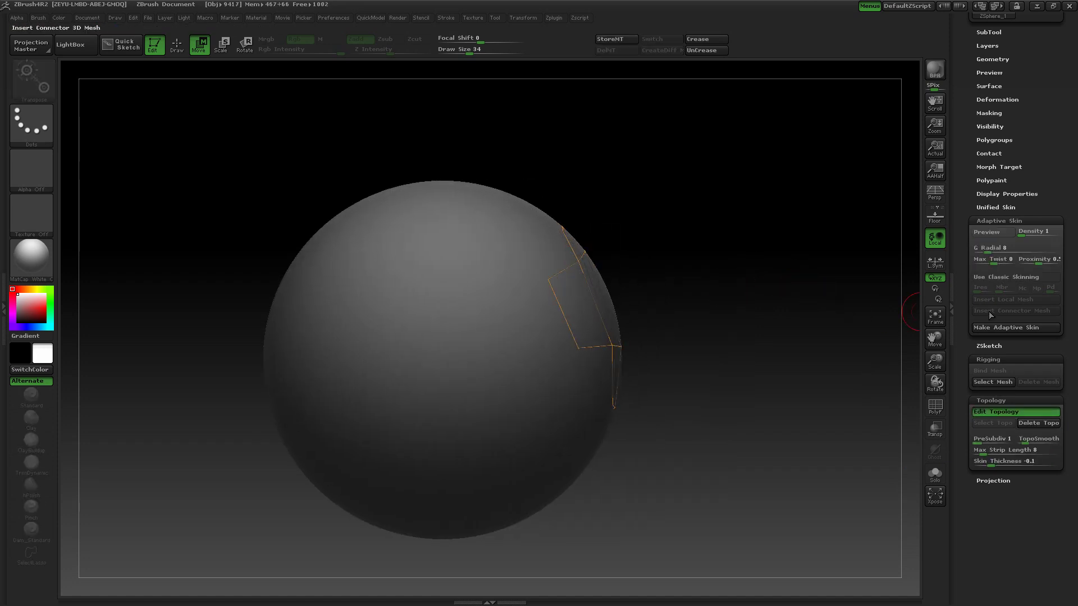
# Step: Generate an adaptive skin from the topology and switch to the resulting Skin_ZSphere_1 mesh
pyautogui.click(1015, 325)
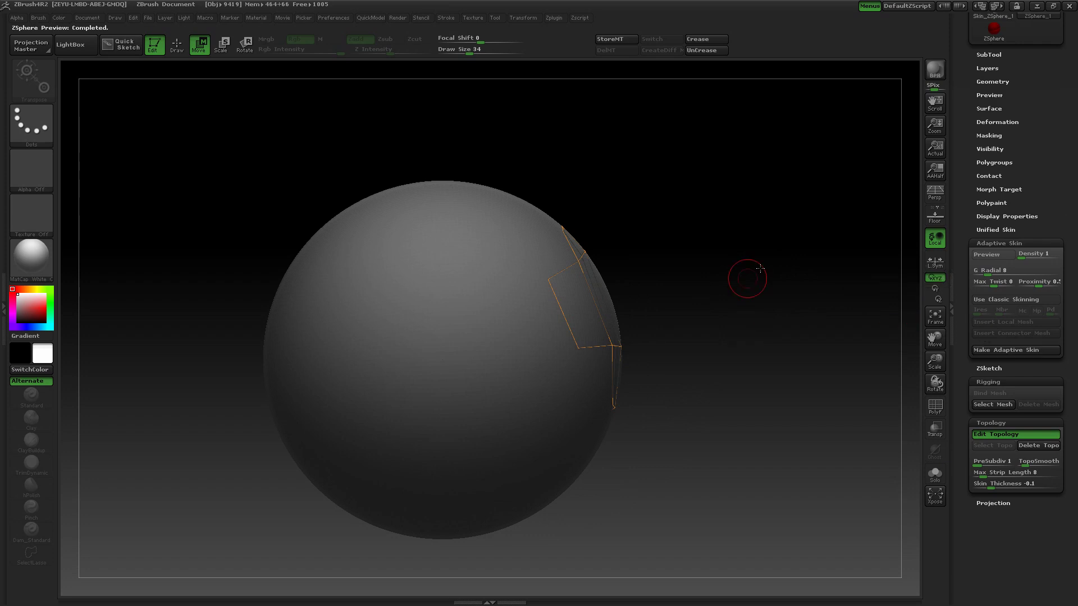
pyautogui.moveTo(1009, 170); pyautogui.dragTo(1014, 251)
pyautogui.click(1004, 210)
pyautogui.moveTo(803, 234); pyautogui.dragTo(919, 403)
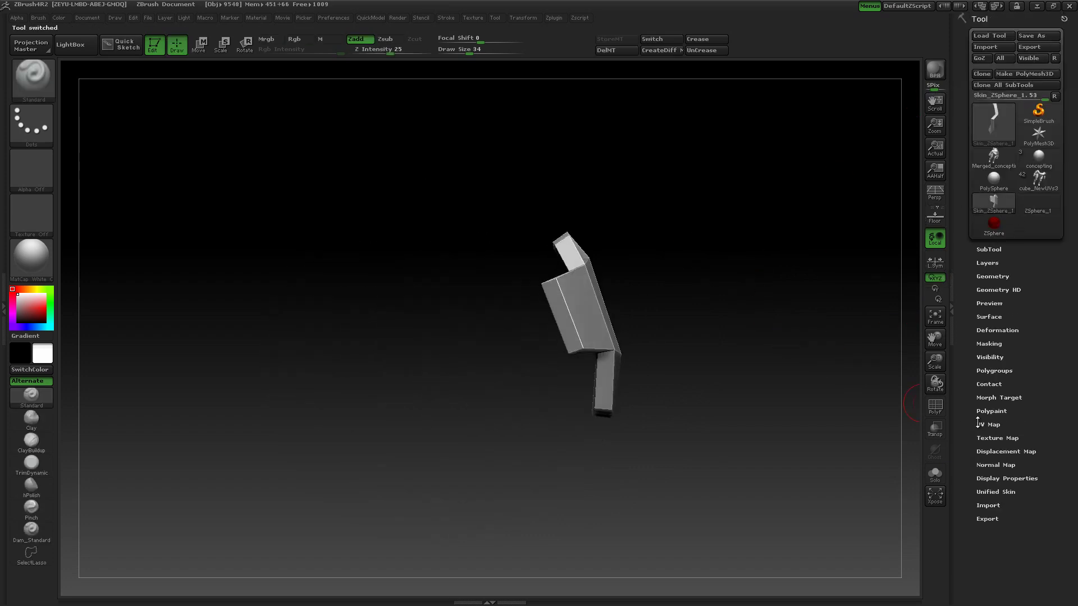
# Step: Show the PolyFrame on the skin mesh and examine the panel's outer face, inner face and thickness
pyautogui.click(928, 413)
pyautogui.moveTo(775, 269); pyautogui.dragTo(576, 244)
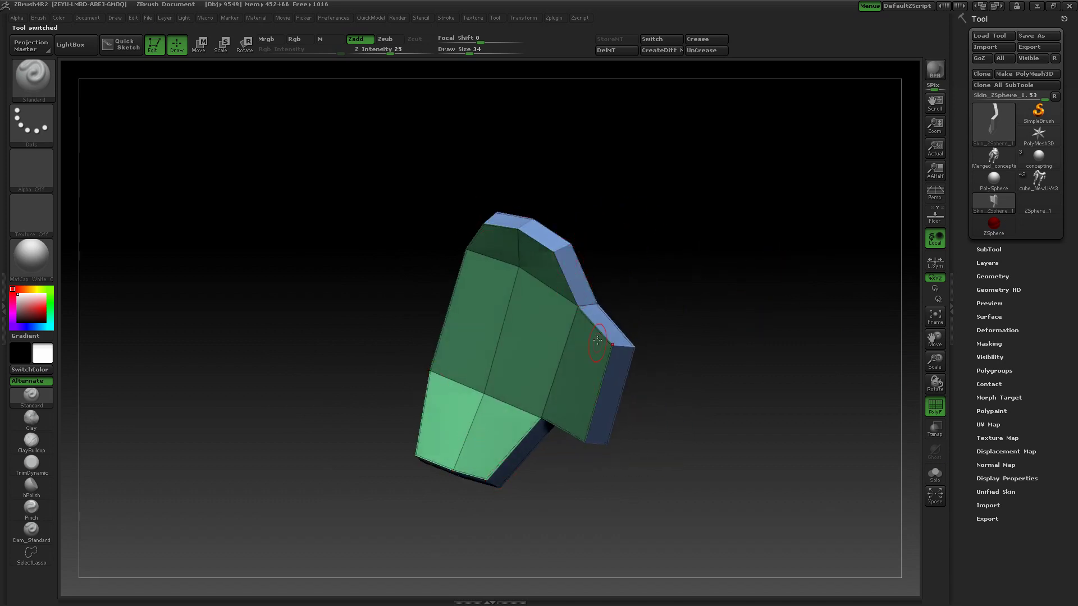
pyautogui.moveTo(597, 340); pyautogui.dragTo(768, 193)
pyautogui.moveTo(558, 253); pyautogui.dragTo(503, 249)
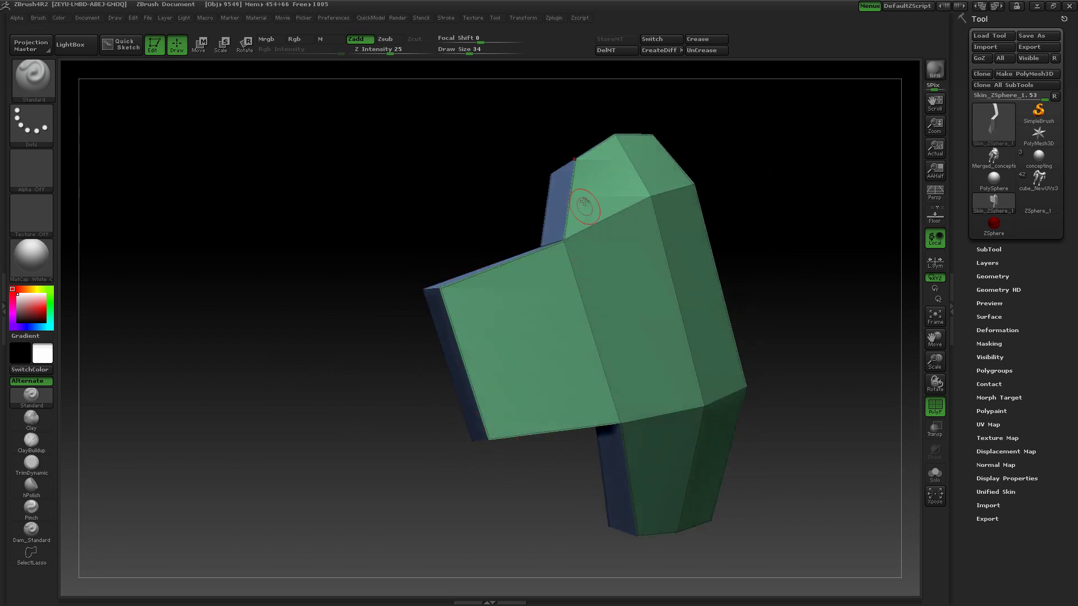
pyautogui.moveTo(727, 192); pyautogui.dragTo(694, 172)
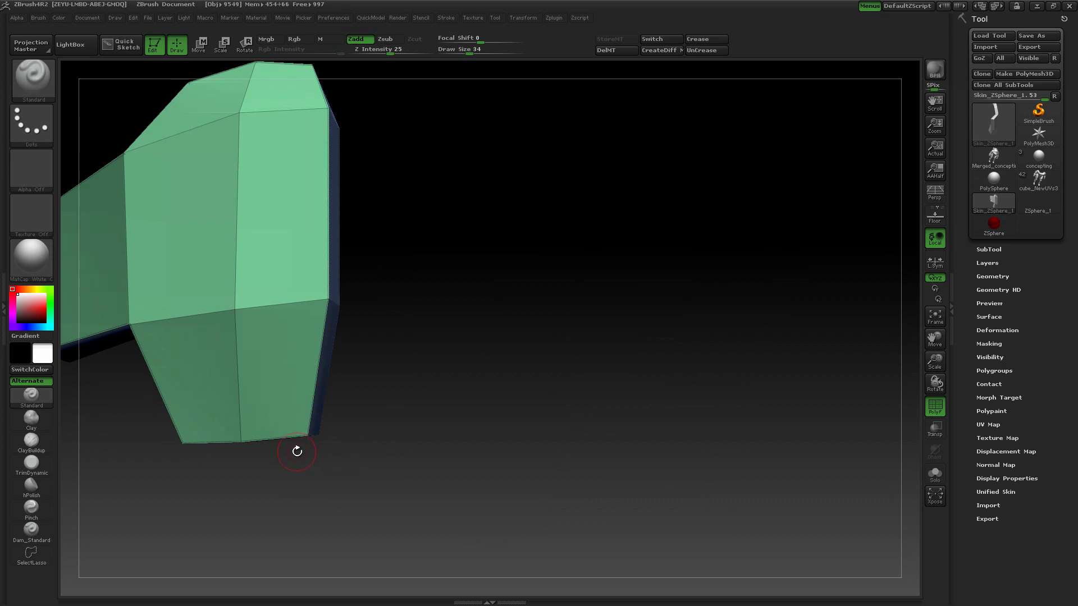
pyautogui.moveTo(427, 215); pyautogui.dragTo(404, 304)
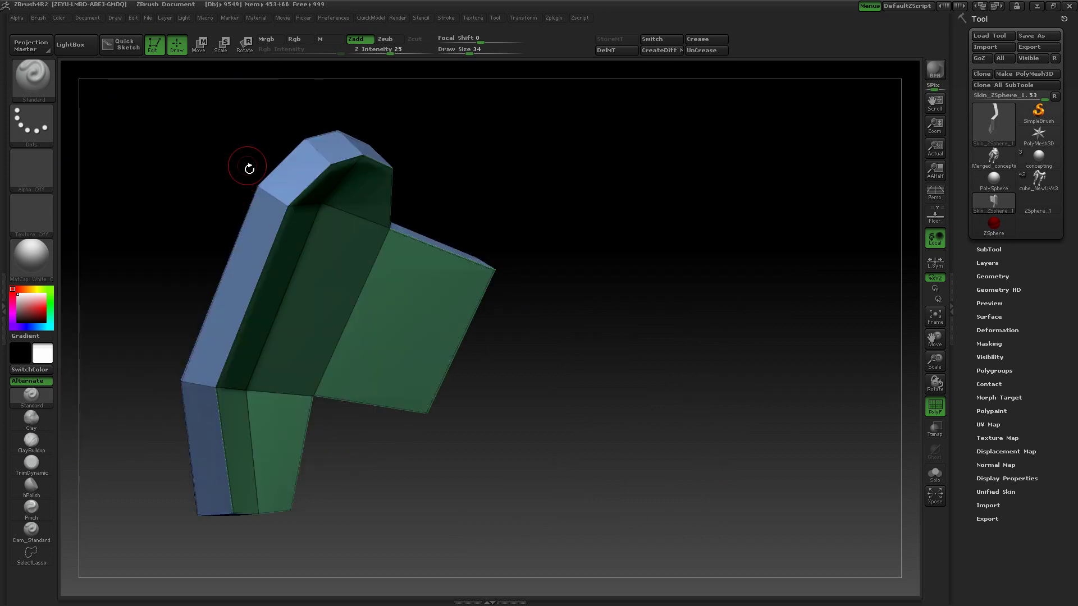
pyautogui.moveTo(523, 190); pyautogui.dragTo(567, 199)
# Step: Try smoothing the armour panel by subdividing it repeatedly, and check both faces
pyautogui.hotkey('ctrl', 'd')
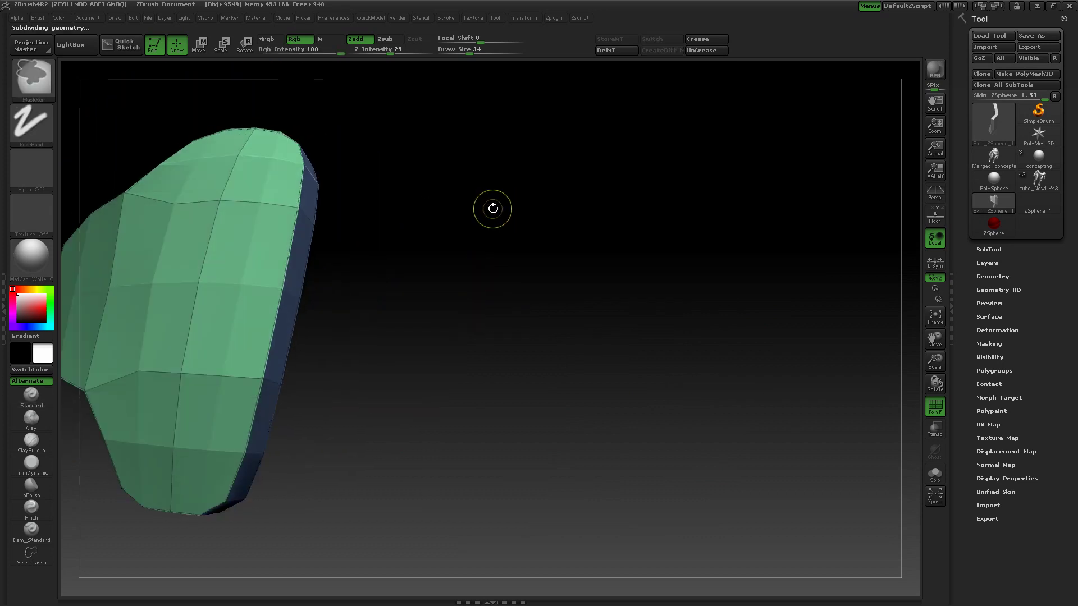
pyautogui.hotkey('ctrl', 'd')
pyautogui.moveTo(488, 208); pyautogui.dragTo(360, 204)
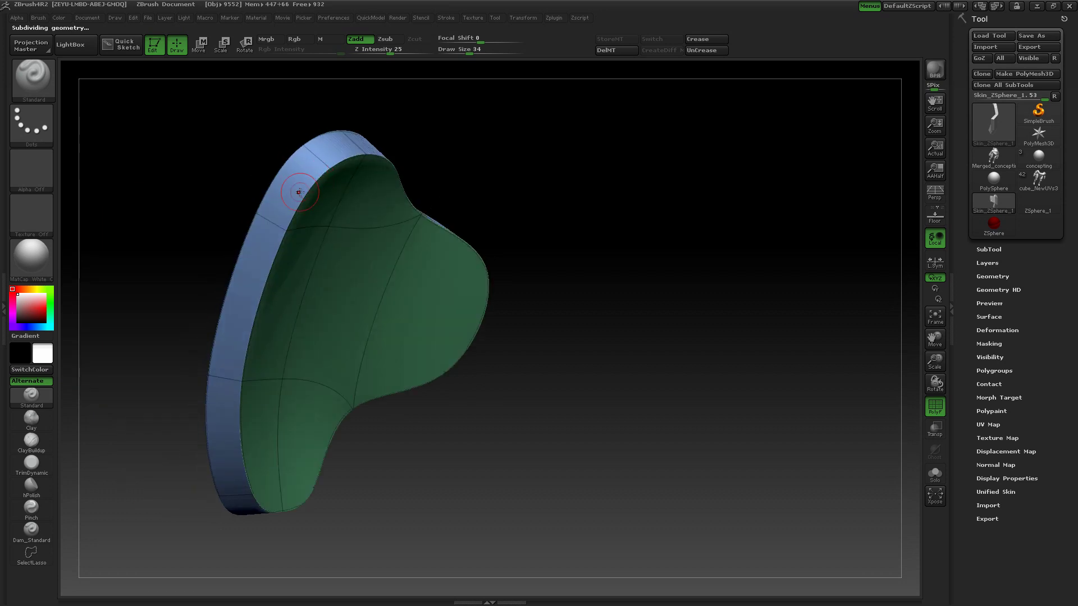
pyautogui.moveTo(380, 550); pyautogui.dragTo(525, 449)
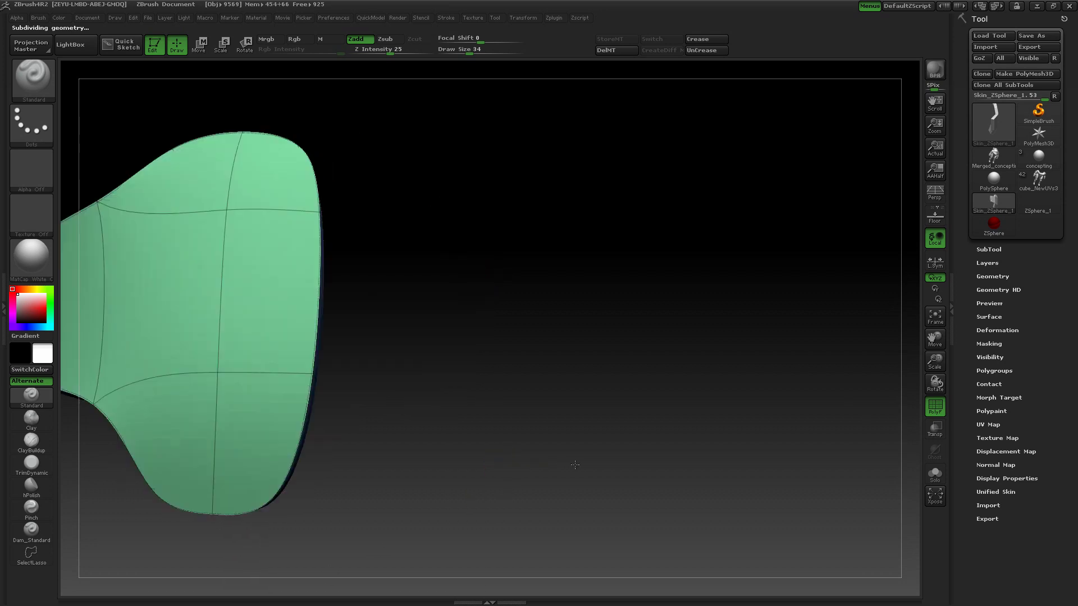
# Step: Undo the panel's subdivisions
pyautogui.hotkey('ctrl', 'z')
pyautogui.hotkey('ctrl', 'z')
pyautogui.hotkey('ctrl', 'z')
# Step: Crease the edges at the outer end of the panel's side flap and choose SelectLasso as the selection brush
pyautogui.moveTo(467, 325); pyautogui.dragTo(620, 311)
pyautogui.keyDown('ctrl'); pyautogui.keyDown('shift'); pyautogui.moveTo(344, 416); pyautogui.dragTo(364, 248); pyautogui.keyUp('shift'); pyautogui.keyUp('ctrl')
pyautogui.hotkey('ctrl', 'z')
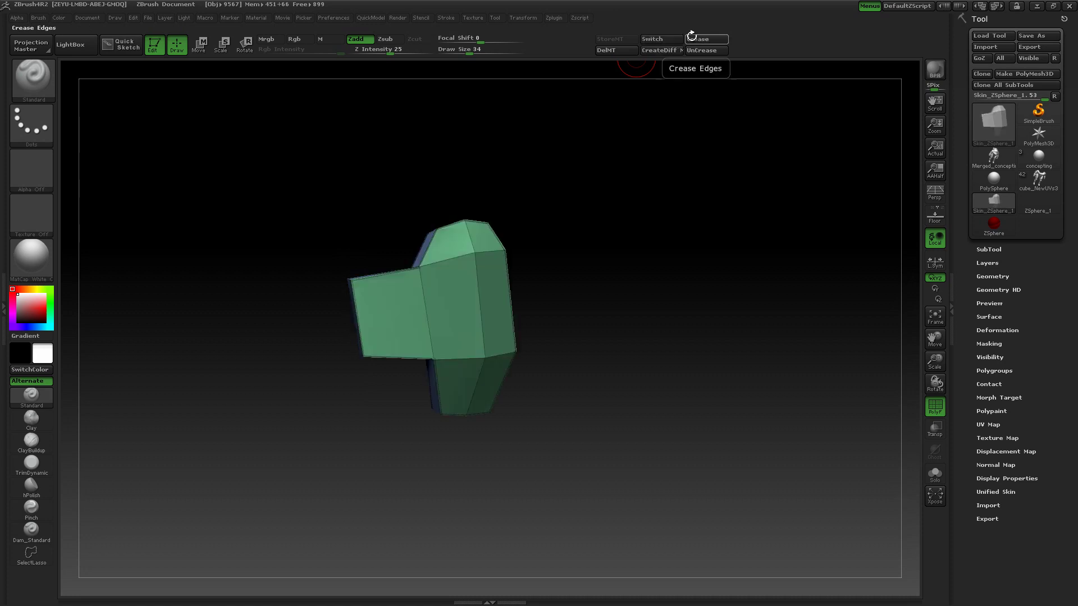
pyautogui.click(31, 555)
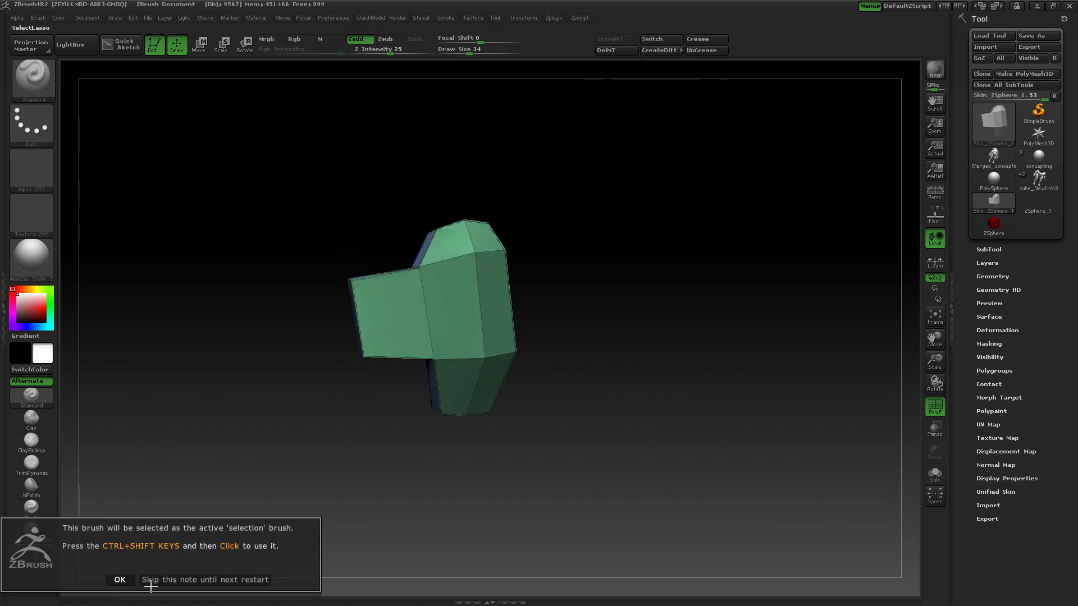
pyautogui.click(196, 581)
# Step: Try subdividing the panel once to test the creased flap end, and undo the subdivision
pyautogui.hotkey('ctrl', 'd')
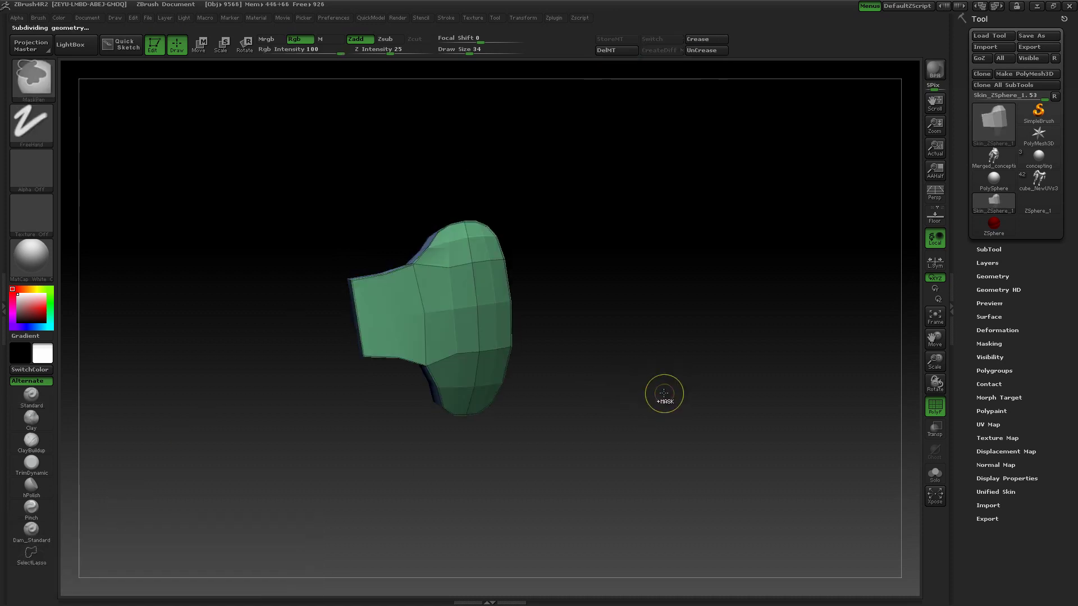
pyautogui.hotkey('ctrl', 'z')
# Step: Examine the outer end face of the side flap in isolation and from several angles, and show the whole panel again
pyautogui.moveTo(623, 391); pyautogui.dragTo(643, 370)
pyautogui.moveTo(284, 425)
pyautogui.keyDown('ctrl'); pyautogui.keyDown('shift'); pyautogui.mouseDown()
pyautogui.moveTo(284, 175)
pyautogui.moveTo(391, 346)
pyautogui.moveTo(383, 313)
pyautogui.mouseUp(); pyautogui.keyUp('shift'); pyautogui.keyUp('ctrl')
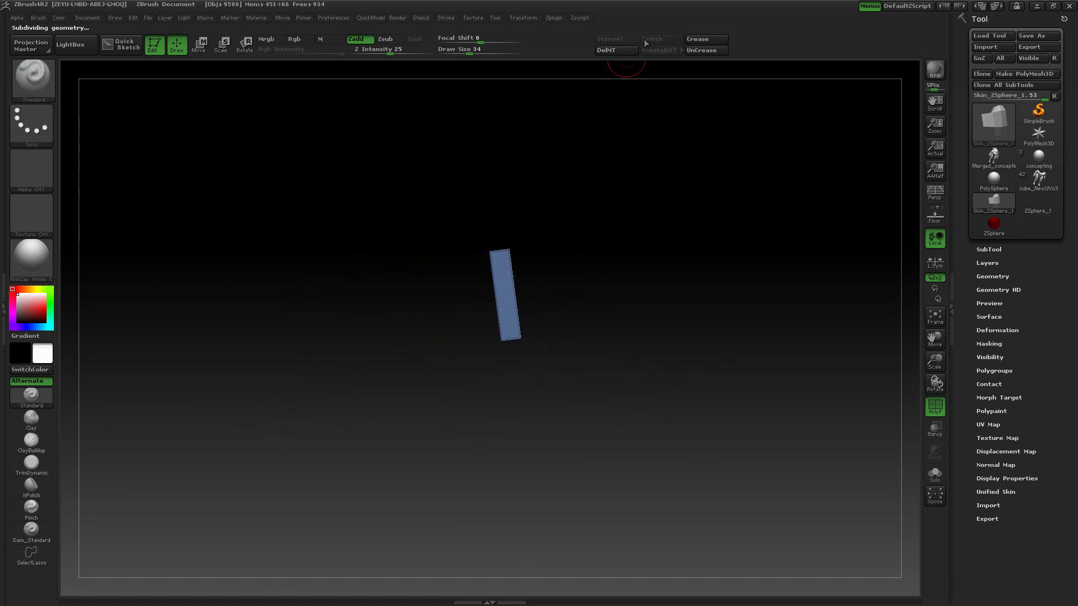
pyautogui.moveTo(657, 284); pyautogui.dragTo(618, 299)
pyautogui.keyDown('ctrl'); pyautogui.keyDown('shift'); pyautogui.click(726, 282); pyautogui.keyUp('shift'); pyautogui.keyUp('ctrl')
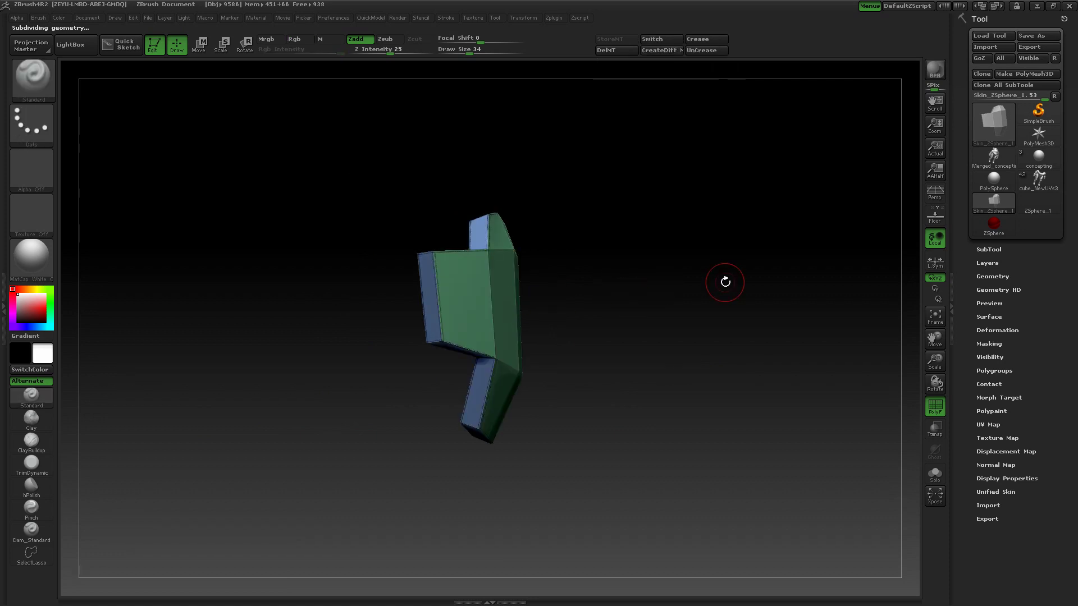
pyautogui.moveTo(726, 282); pyautogui.dragTo(372, 370)
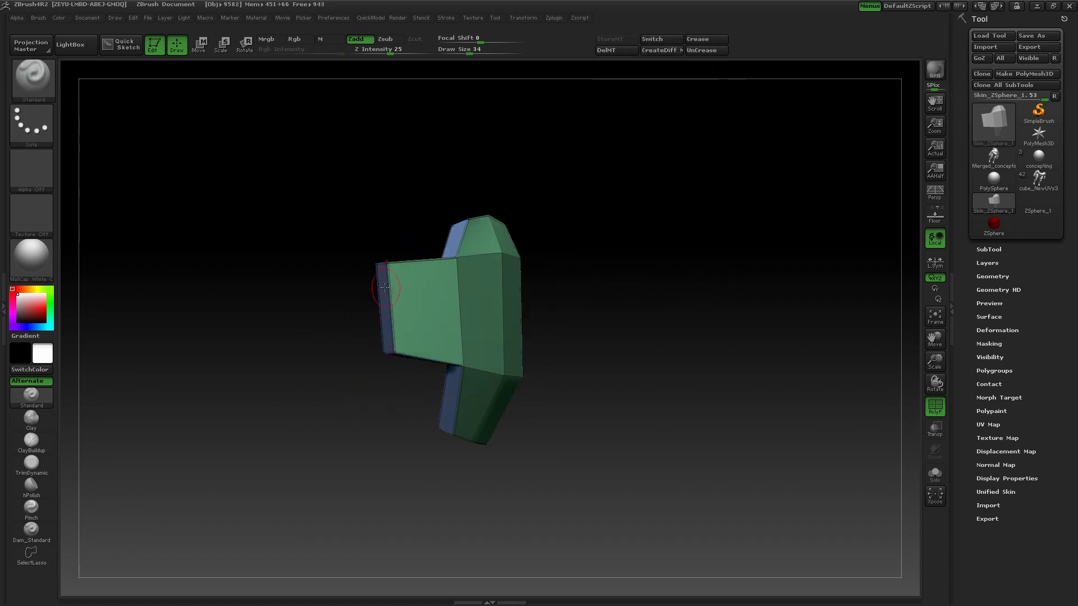
pyautogui.moveTo(577, 214); pyautogui.dragTo(631, 212)
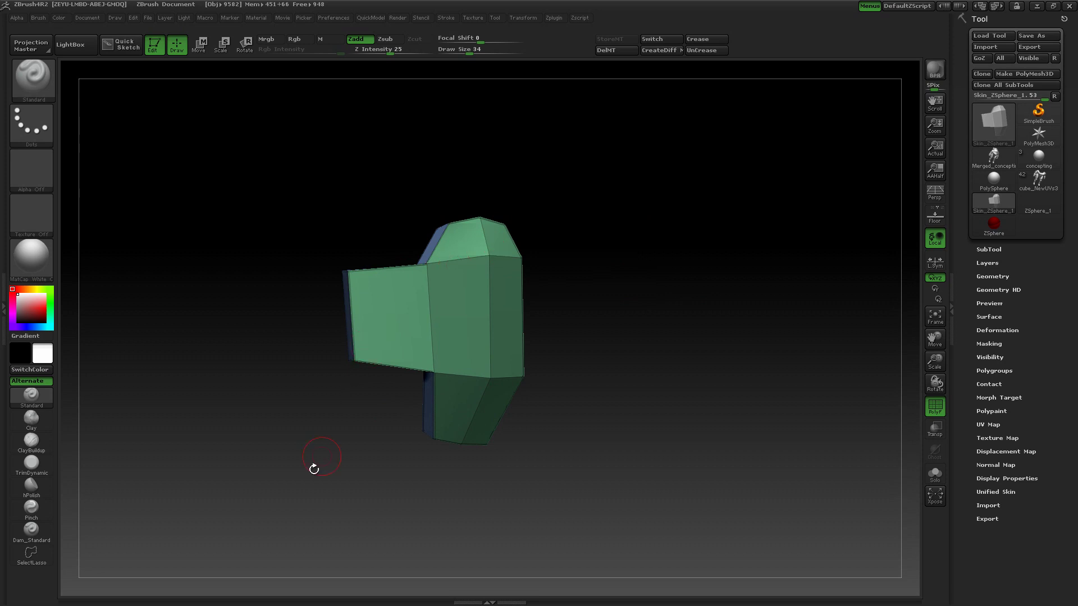
pyautogui.moveTo(335, 418)
pyautogui.keyDown('ctrl'); pyautogui.keyDown('shift'); pyautogui.mouseDown()
pyautogui.moveTo(300, 297)
pyautogui.moveTo(306, 354)
pyautogui.mouseUp(); pyautogui.keyUp('shift'); pyautogui.keyUp('ctrl')
pyautogui.moveTo(298, 420); pyautogui.dragTo(376, 412)
pyautogui.keyDown('ctrl'); pyautogui.keyDown('shift'); pyautogui.click(644, 363); pyautogui.keyUp('shift'); pyautogui.keyUp('ctrl')
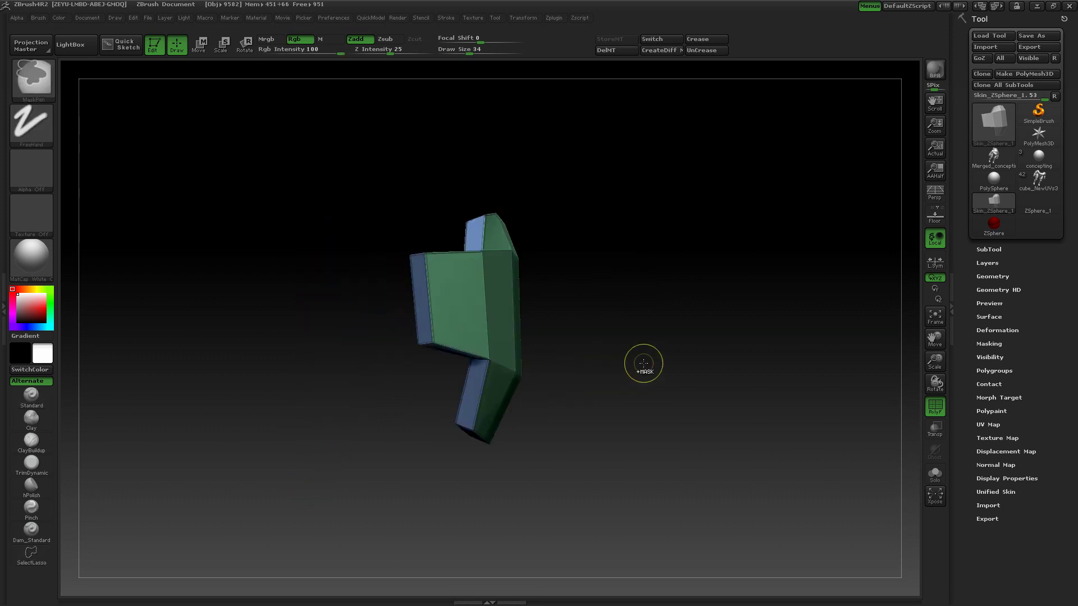
# Step: Isolate part of the armour panel, crease its edges, show the whole panel, and test one subdivision
pyautogui.moveTo(643, 364); pyautogui.dragTo(623, 395)
pyautogui.moveTo(303, 275)
pyautogui.mouseDown()
pyautogui.moveTo(291, 281)
pyautogui.moveTo(502, 169)
pyautogui.mouseUp()
pyautogui.moveTo(672, 241)
pyautogui.mouseDown()
pyautogui.moveTo(656, 286)
pyautogui.moveTo(666, 287)
pyautogui.moveTo(628, 283)
pyautogui.moveTo(876, 275)
pyautogui.mouseUp()
pyautogui.click(706, 42)
pyautogui.keyDown('ctrl'); pyautogui.keyDown('shift'); pyautogui.click(690, 302); pyautogui.keyUp('shift'); pyautogui.keyUp('ctrl')
pyautogui.hotkey('ctrl', 'd')
pyautogui.hotkey('shift', 'd')
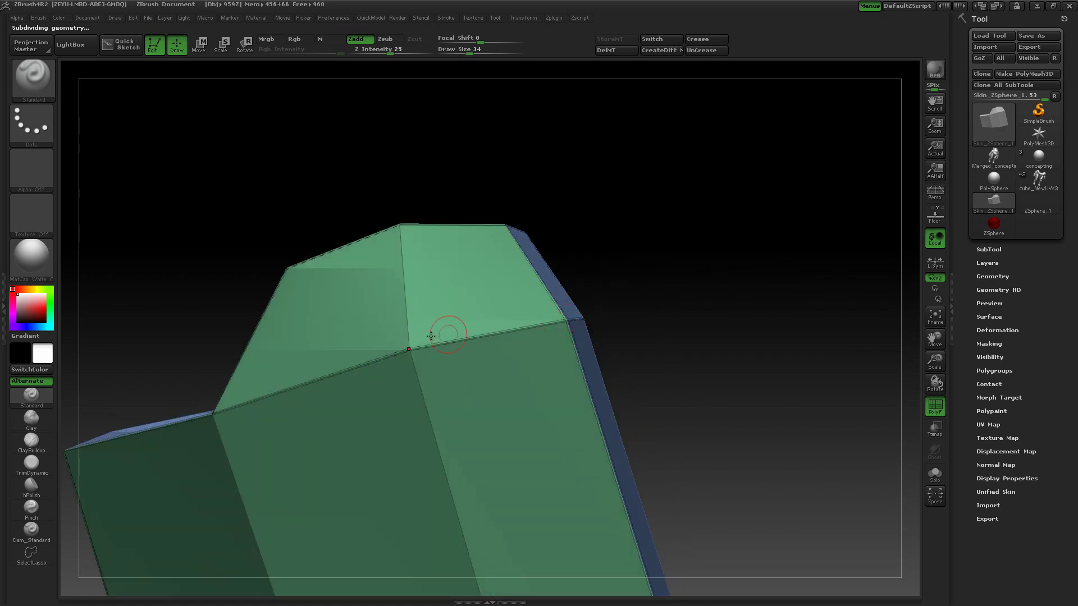
# Step: Examine the subdivided panel's rim and faces from several angles, and undo the subdivisions
pyautogui.moveTo(758, 303); pyautogui.dragTo(698, 257)
pyautogui.moveTo(629, 136); pyautogui.dragTo(503, 200)
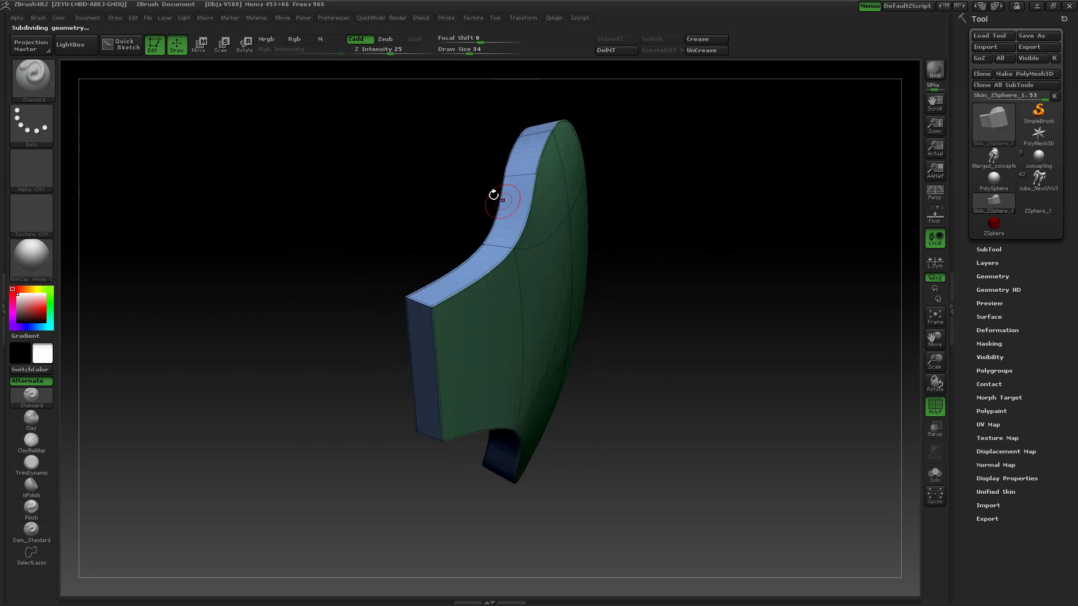
pyautogui.moveTo(367, 382); pyautogui.dragTo(469, 368)
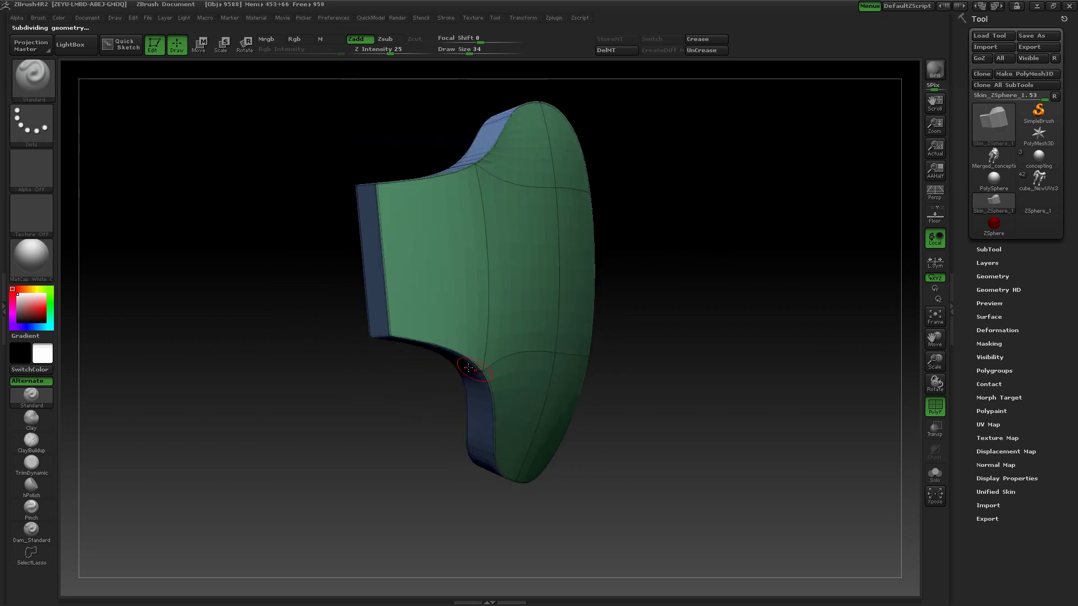
pyautogui.moveTo(405, 449); pyautogui.dragTo(340, 318)
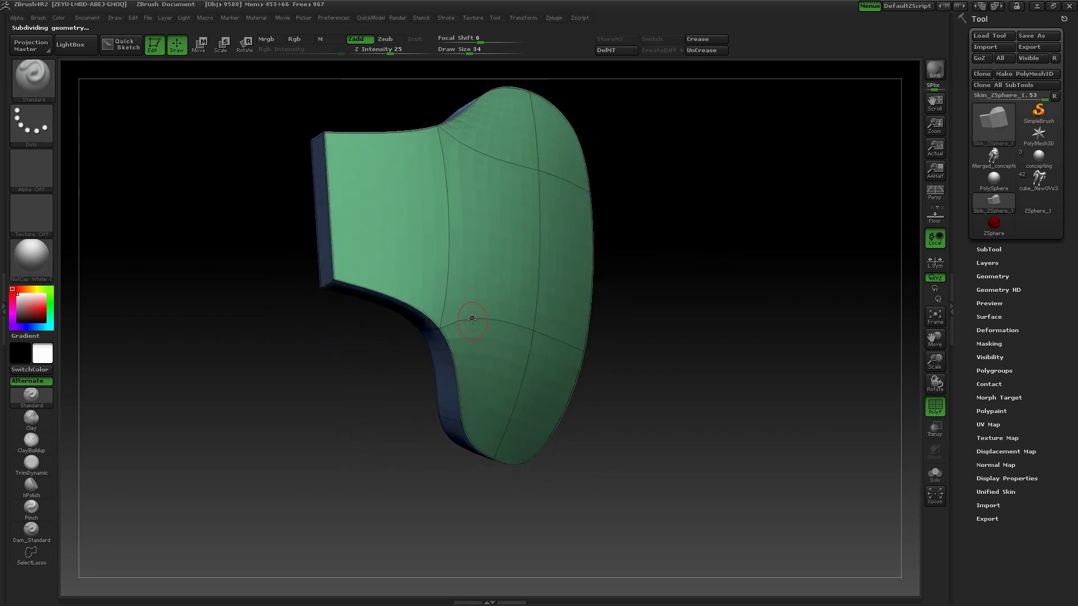
pyautogui.moveTo(618, 470); pyautogui.dragTo(652, 415)
pyautogui.hotkey('ctrl', 'z')
pyautogui.hotkey('ctrl', 'z')
pyautogui.hotkey('ctrl', 'z')
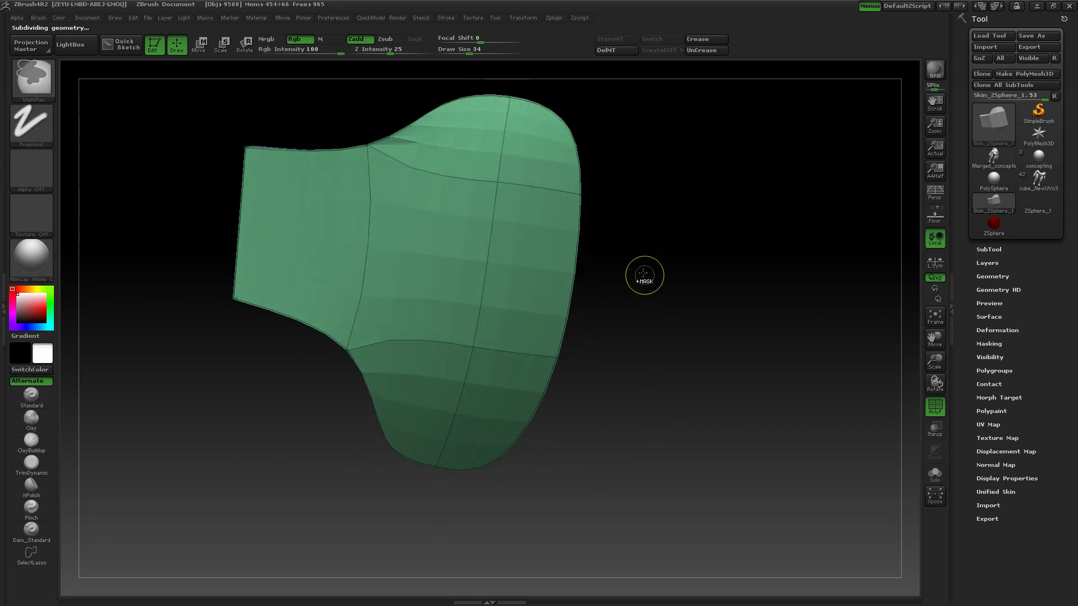
pyautogui.hotkey('ctrl', 'z')
pyautogui.moveTo(671, 245); pyautogui.dragTo(667, 325)
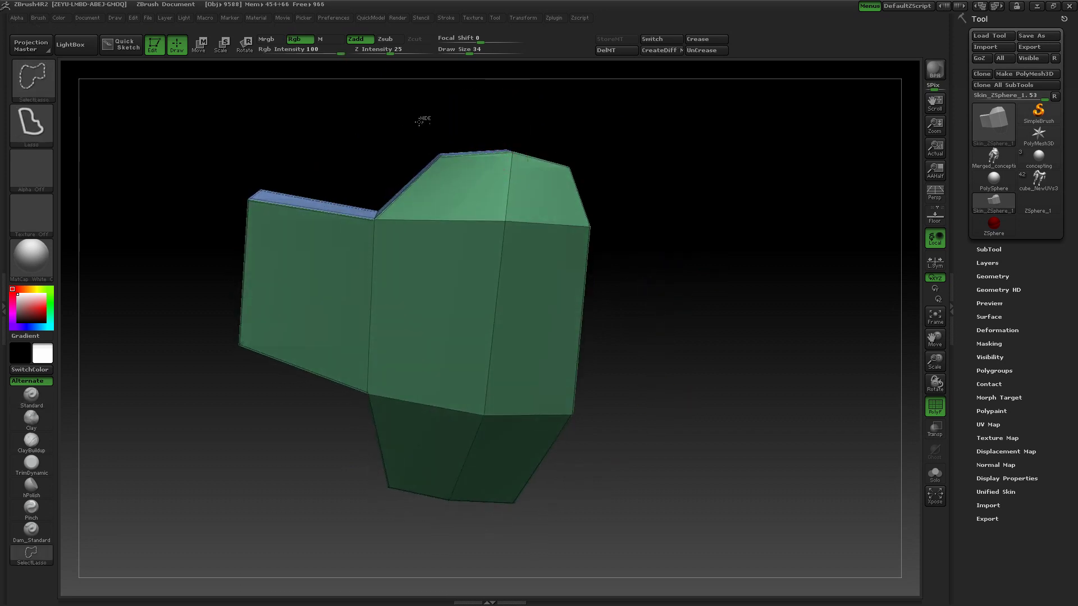
# Step: Crease the edges across the panel's upper and lower ends, and test them at a higher subdivision level
pyautogui.moveTo(431, 118)
pyautogui.keyDown('ctrl'); pyautogui.keyDown('shift'); pyautogui.mouseDown()
pyautogui.moveTo(609, 115)
pyautogui.moveTo(625, 137)
pyautogui.mouseUp(); pyautogui.keyUp('shift'); pyautogui.keyUp('ctrl')
pyautogui.keyDown('ctrl'); pyautogui.keyDown('shift'); pyautogui.click(717, 332); pyautogui.keyUp('shift'); pyautogui.keyUp('ctrl')
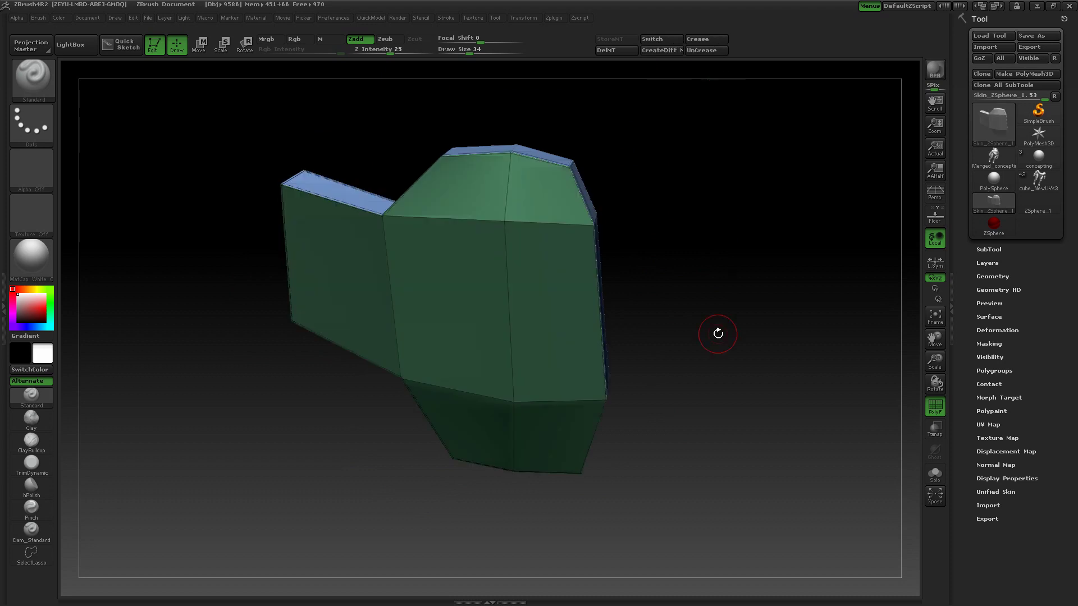
pyautogui.moveTo(717, 331); pyautogui.dragTo(632, 380)
pyautogui.moveTo(650, 304)
pyautogui.keyDown('ctrl'); pyautogui.keyDown('shift'); pyautogui.mouseDown()
pyautogui.moveTo(486, 195)
pyautogui.moveTo(639, 424)
pyautogui.mouseUp(); pyautogui.keyUp('shift'); pyautogui.keyUp('ctrl')
pyautogui.moveTo(685, 136); pyautogui.dragTo(683, 197)
pyautogui.click(706, 40)
pyautogui.keyDown('ctrl'); pyautogui.keyDown('shift'); pyautogui.click(664, 253); pyautogui.keyUp('shift'); pyautogui.keyUp('ctrl')
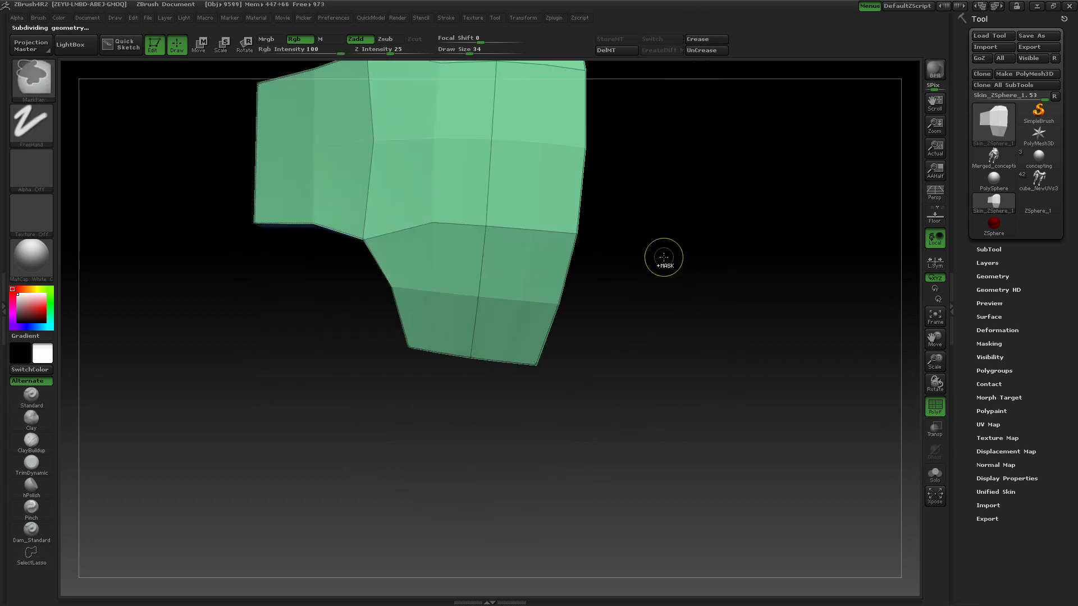
pyautogui.moveTo(664, 252); pyautogui.dragTo(669, 329)
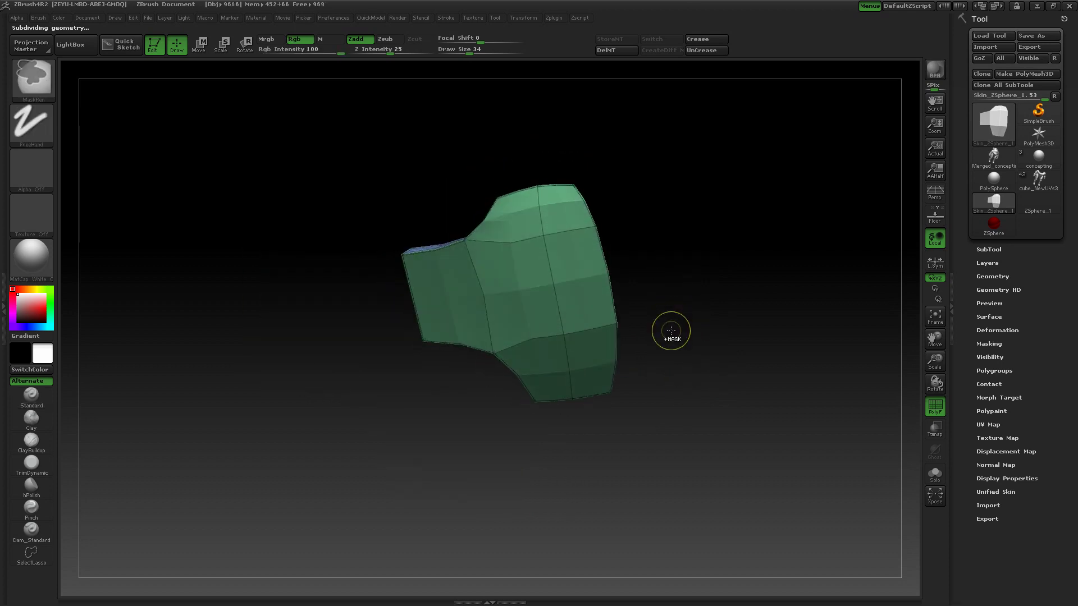
pyautogui.hotkey('shift', 'd')
# Step: Isolate the strip beyond the panel's vertical middle line, crease its border edges, show the whole panel, and subdivide it
pyautogui.hotkey('ctrl', 'shift')
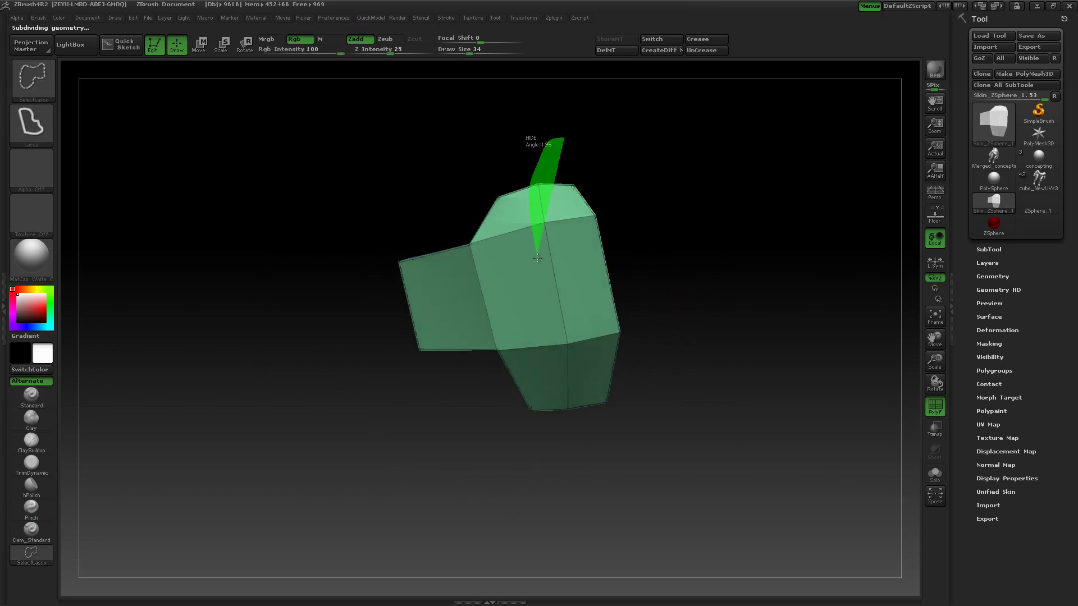
pyautogui.keyDown('ctrl'); pyautogui.keyDown('shift'); pyautogui.moveTo(537, 258); pyautogui.dragTo(694, 491); pyautogui.keyUp('shift'); pyautogui.keyUp('ctrl')
pyautogui.moveTo(730, 308)
pyautogui.mouseDown()
pyautogui.moveTo(623, 303)
pyautogui.moveTo(678, 308)
pyautogui.mouseUp()
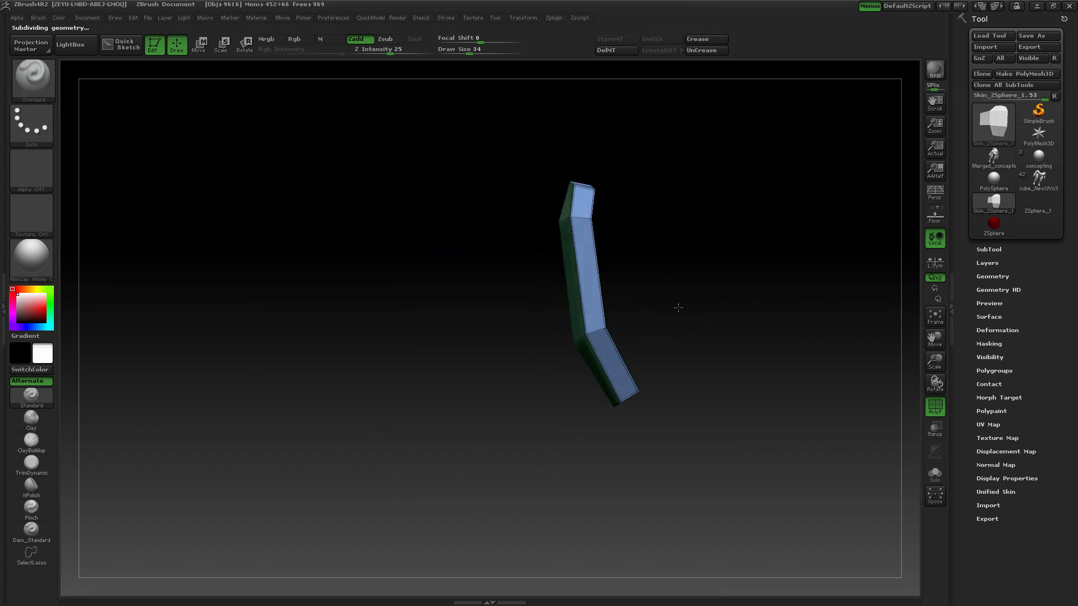
pyautogui.click(697, 51)
pyautogui.keyDown('ctrl'); pyautogui.keyDown('shift'); pyautogui.click(718, 255); pyautogui.keyUp('shift'); pyautogui.keyUp('ctrl')
pyautogui.hotkey('ctrl', 'd')
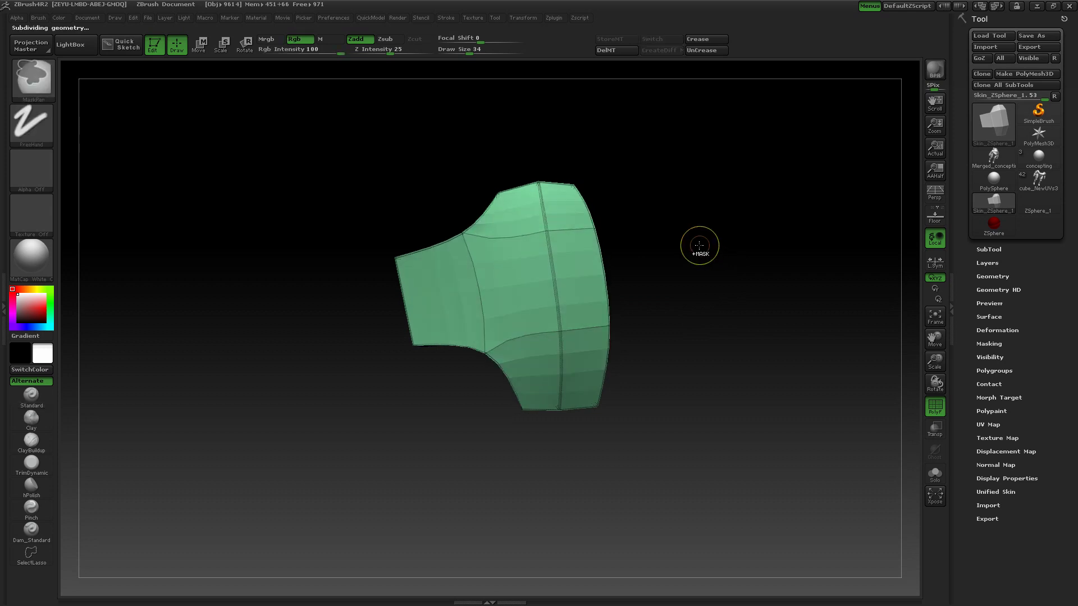
# Step: Turn off the polygon frame display, check the creased middle line, and return the panel to its lowest subdivision level
pyautogui.click(935, 409)
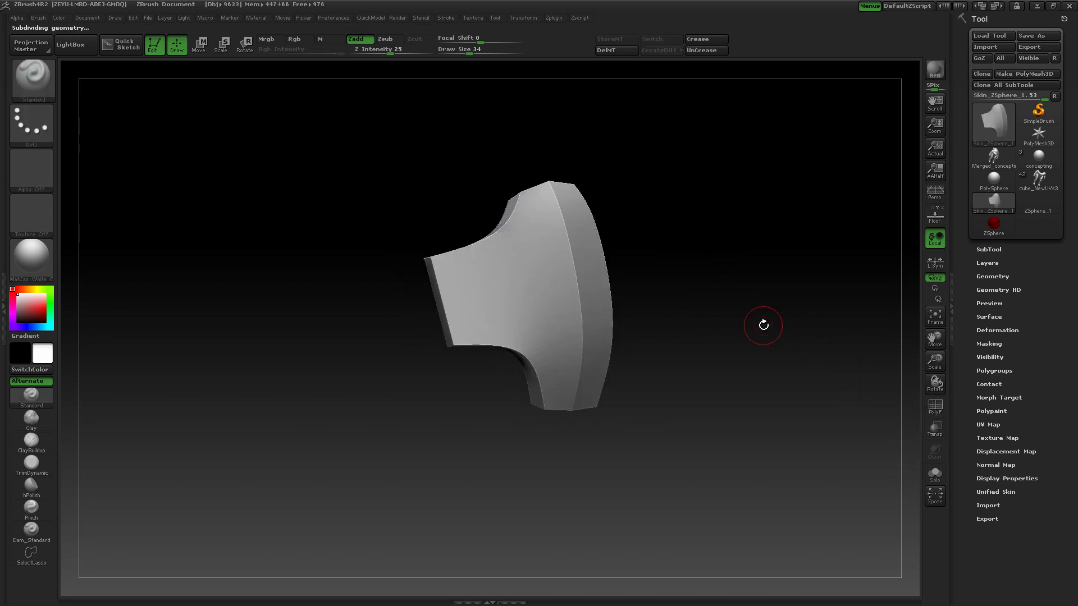
pyautogui.moveTo(763, 325); pyautogui.dragTo(696, 325)
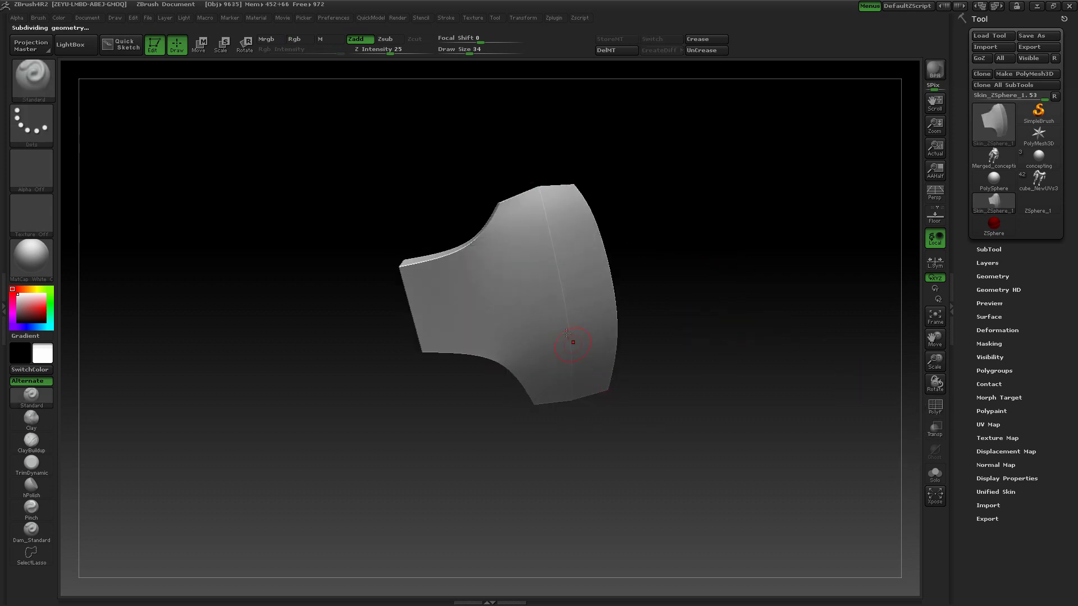
pyautogui.moveTo(595, 417); pyautogui.dragTo(696, 376)
pyautogui.hotkey('shift', 'd')
pyautogui.hotkey('shift', 'd')
pyautogui.hotkey('shift', 'd')
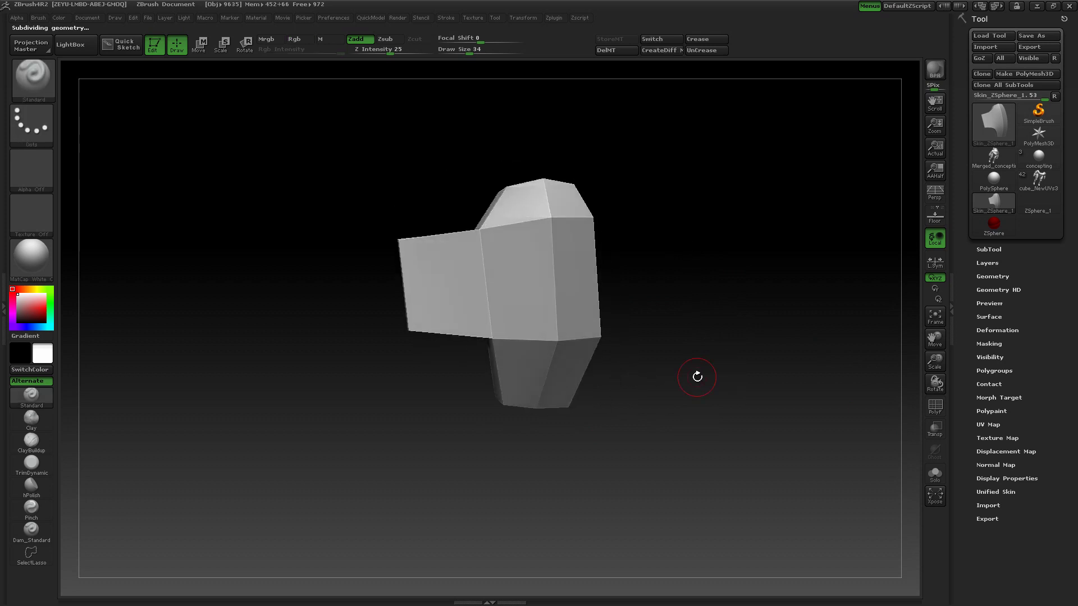
# Step: Isolate the rim where the side flap meets the panel's upper end, crease its edges, and show the whole panel
pyautogui.moveTo(449, 191); pyautogui.dragTo(450, 226)
pyautogui.moveTo(489, 190)
pyautogui.keyDown('ctrl'); pyautogui.keyDown('shift'); pyautogui.mouseDown()
pyautogui.moveTo(524, 231)
pyautogui.moveTo(507, 175)
pyautogui.mouseUp(); pyautogui.keyUp('shift'); pyautogui.keyUp('ctrl')
pyautogui.click(695, 42)
pyautogui.keyDown('ctrl'); pyautogui.keyDown('shift'); pyautogui.click(657, 173); pyautogui.keyUp('shift'); pyautogui.keyUp('ctrl')
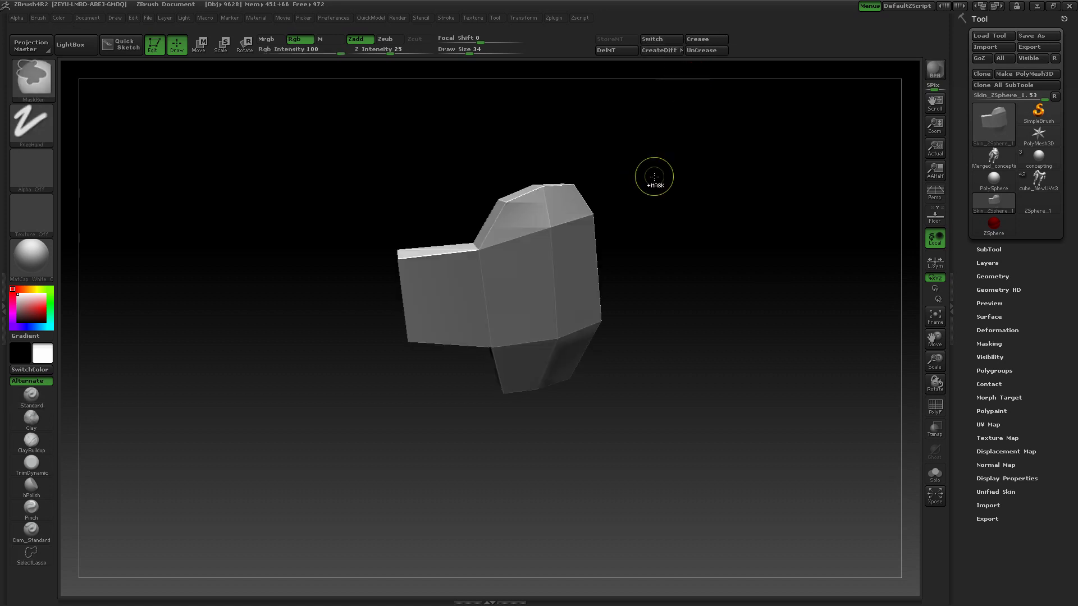
# Step: Raise the panel's subdivision to check the creased upper notch, and lower it to subdivision level 2
pyautogui.hotkey('ctrl', 'd')
pyautogui.hotkey('ctrl', 'd')
pyautogui.hotkey('ctrl', 'd')
pyautogui.moveTo(649, 180); pyautogui.dragTo(600, 195)
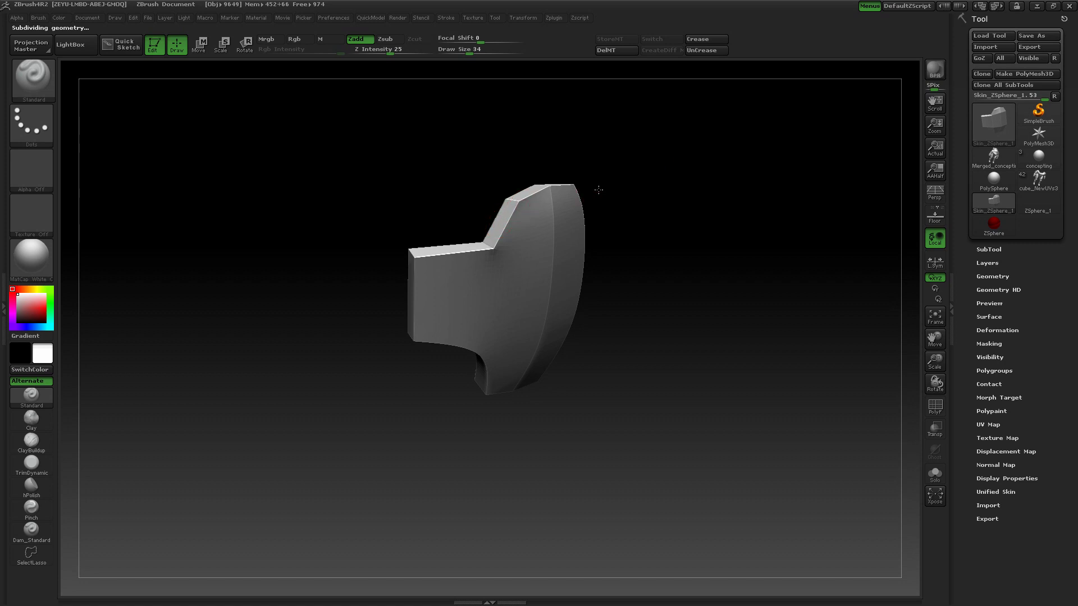
pyautogui.moveTo(598, 190); pyautogui.dragTo(581, 167)
pyautogui.hotkey('shift', 'd')
pyautogui.hotkey('shift', 'd')
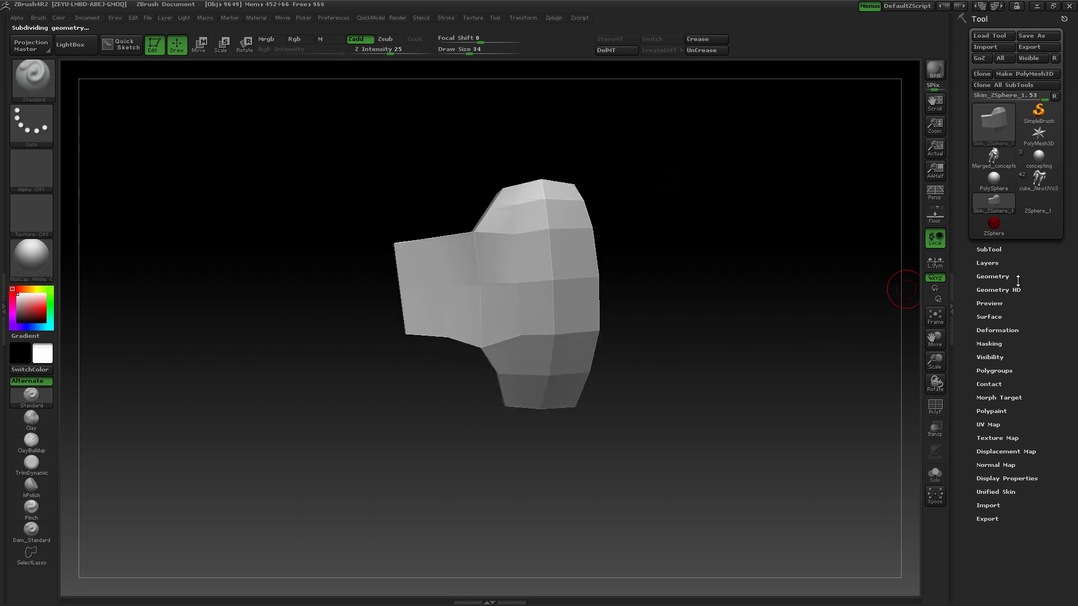
# Step: Expand the Geometry settings and compare the panel's shape between subdivision levels 2 and 6
pyautogui.click(1017, 278)
pyautogui.moveTo(753, 268); pyautogui.dragTo(710, 224)
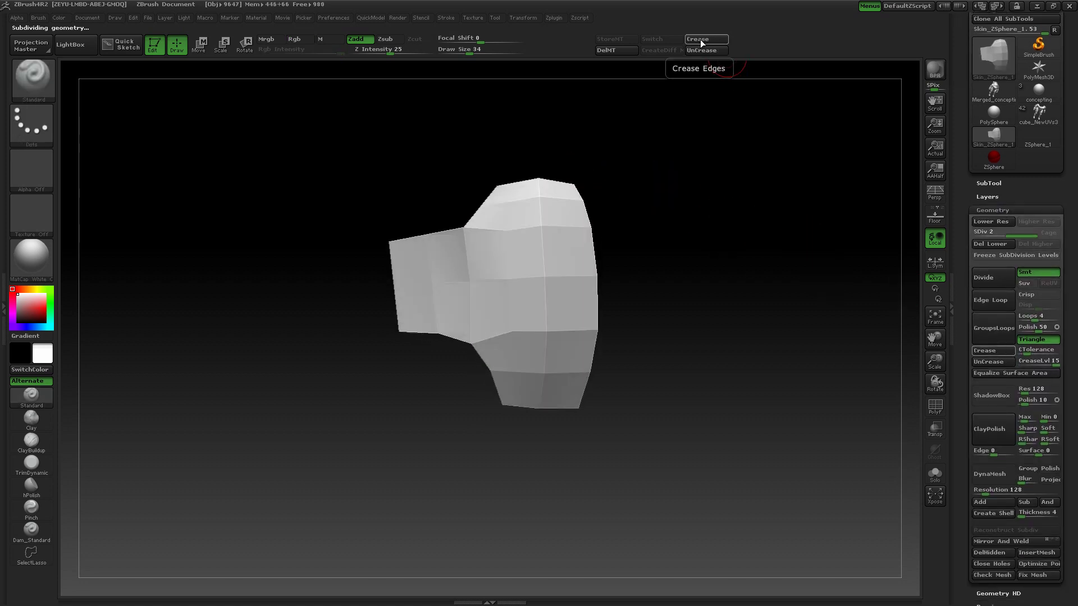
pyautogui.hotkey('ctrl', 'd')
pyautogui.hotkey('shift', 'd')
pyautogui.hotkey('shift', 'd')
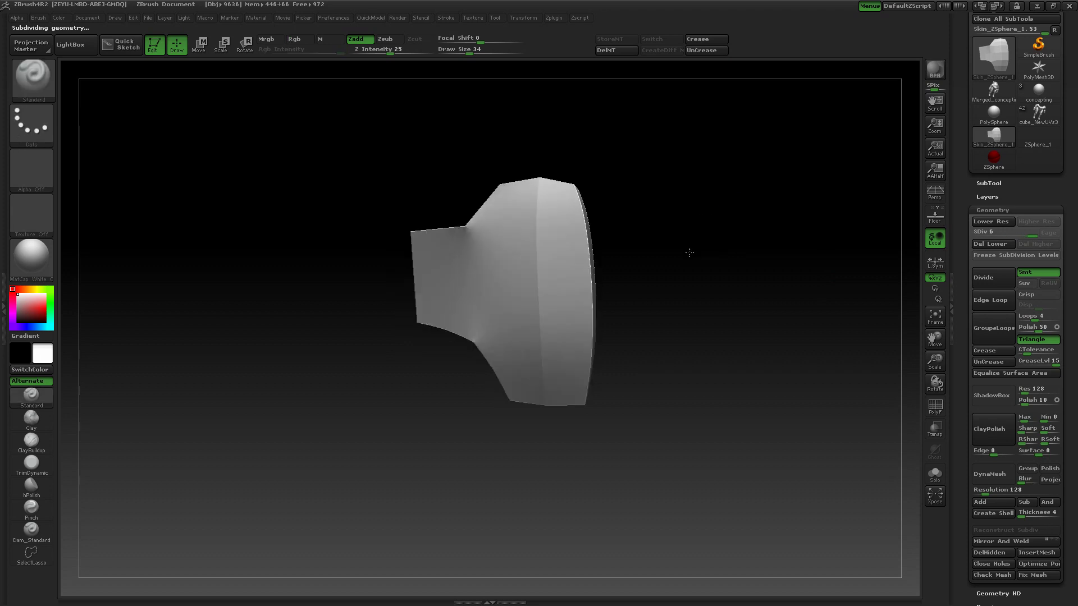
pyautogui.moveTo(697, 245); pyautogui.dragTo(738, 260)
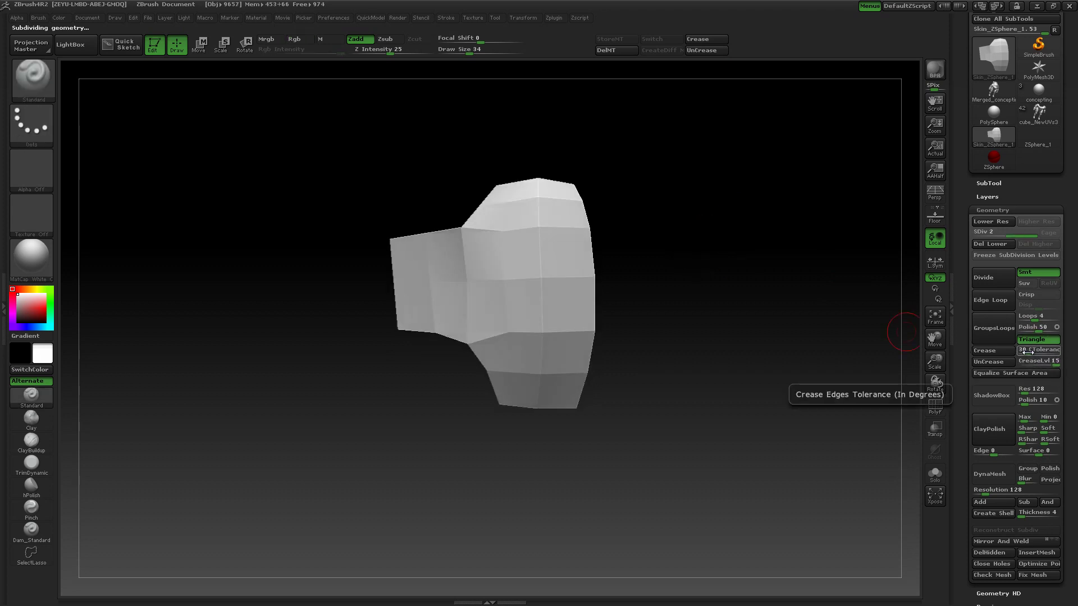
# Step: Open the crease tolerance value for editing and examine the crease options in the Geometry settings
pyautogui.moveTo(1028, 352); pyautogui.dragTo(1024, 352)
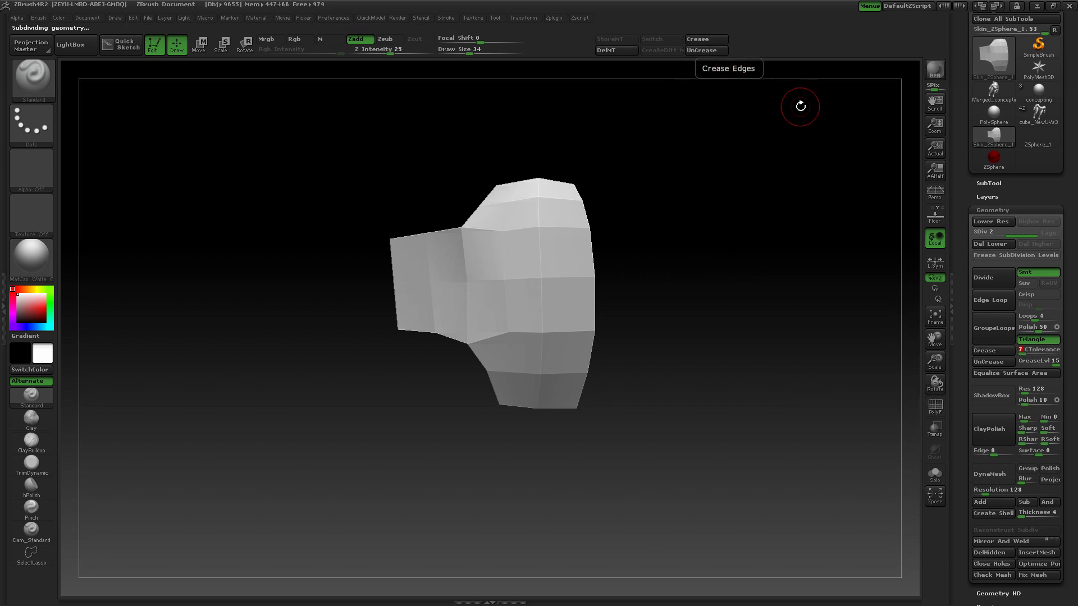
pyautogui.moveTo(1015, 166); pyautogui.dragTo(1016, 159)
pyautogui.scroll(-3, 1009, 158)
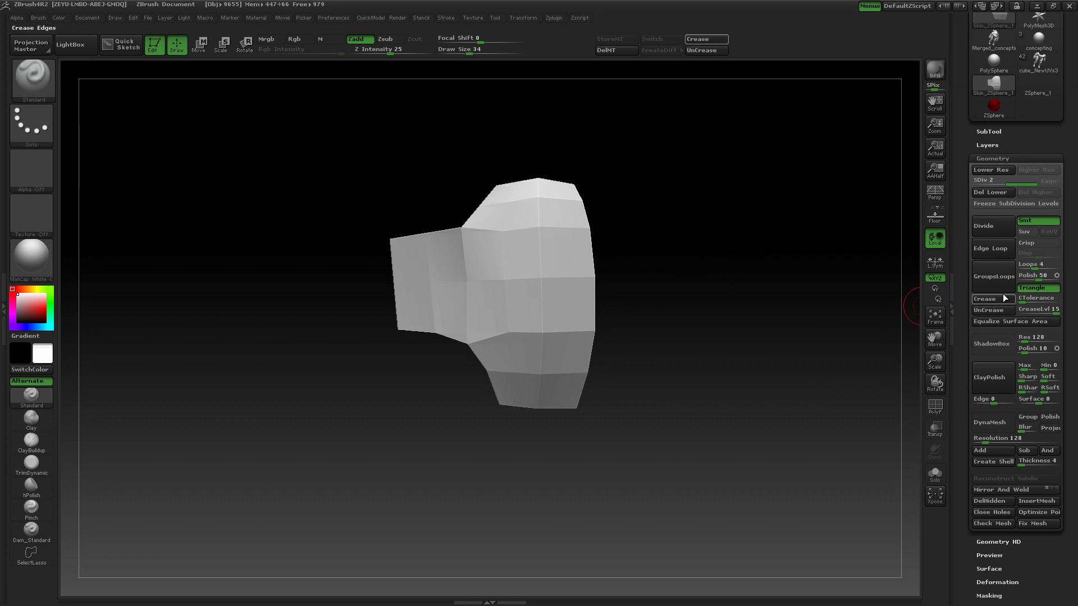
pyautogui.moveTo(739, 219); pyautogui.dragTo(725, 221)
pyautogui.scroll(1, 1005, 173)
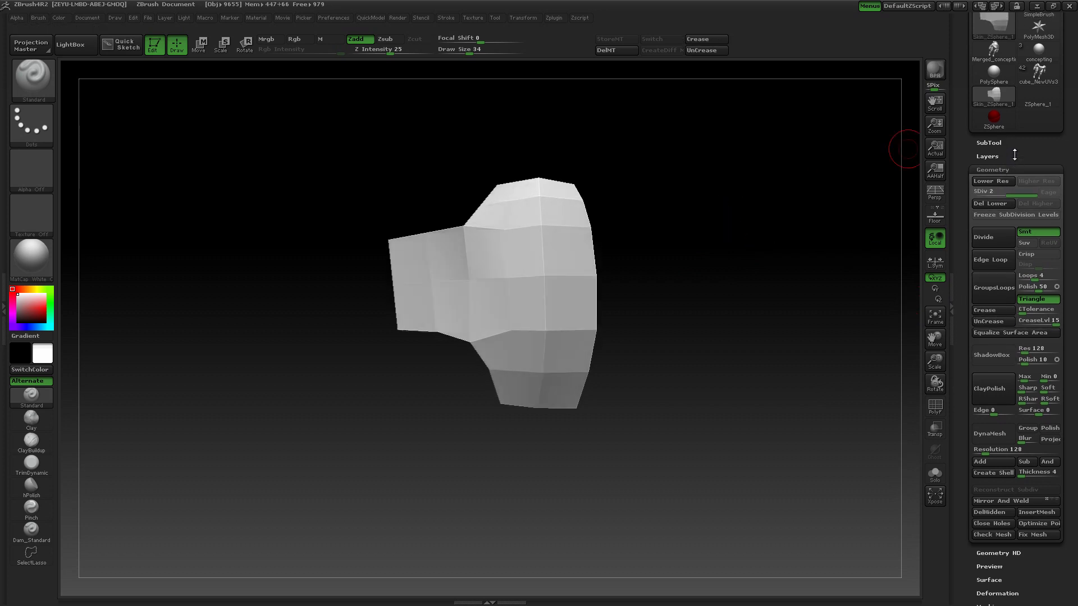
# Step: Raise the panel to subdivision level 5 to check its smoothing, and lower it to level 3
pyautogui.hotkey('ctrl', 'd')
pyautogui.hotkey('ctrl', 'd')
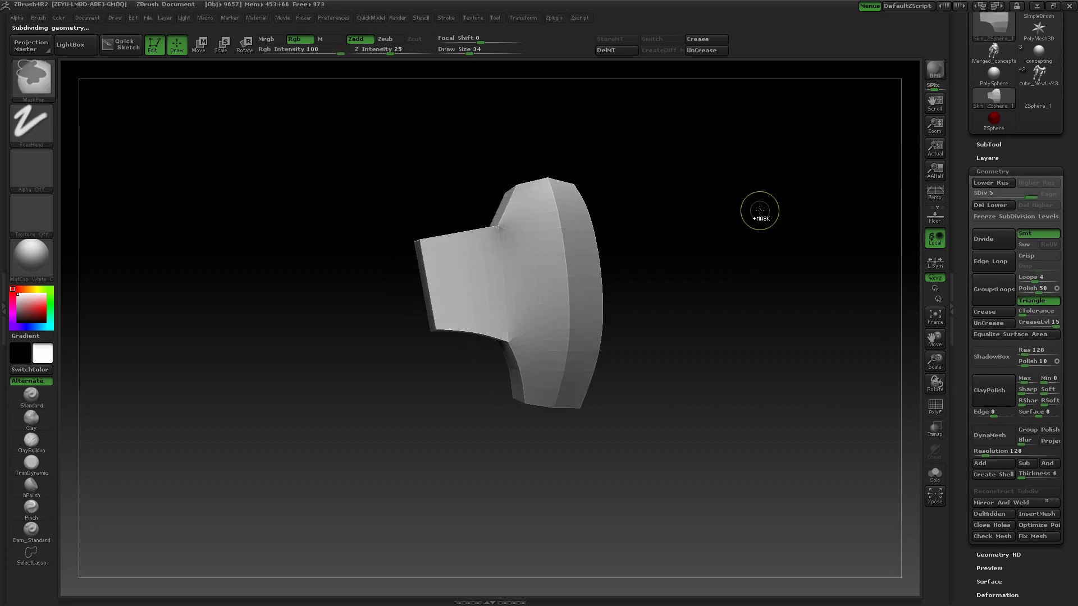
pyautogui.hotkey('shift', 'd')
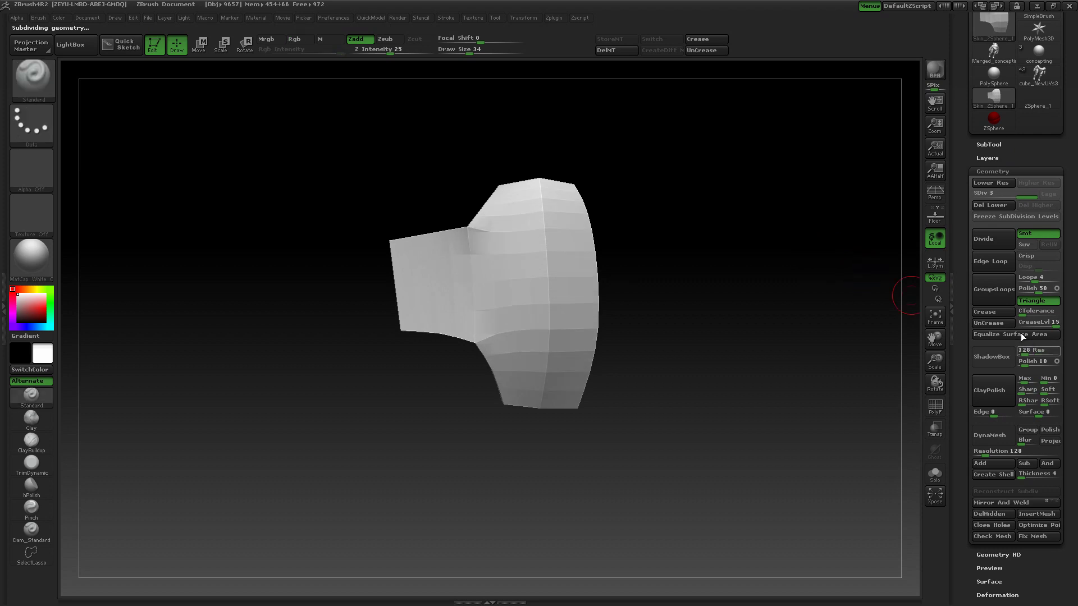
# Step: Crease all of the panel's edges at subdivision level 2, raise it to level 7, and check the resulting hard edges
pyautogui.click(987, 312)
pyautogui.hotkey('shift', 'd')
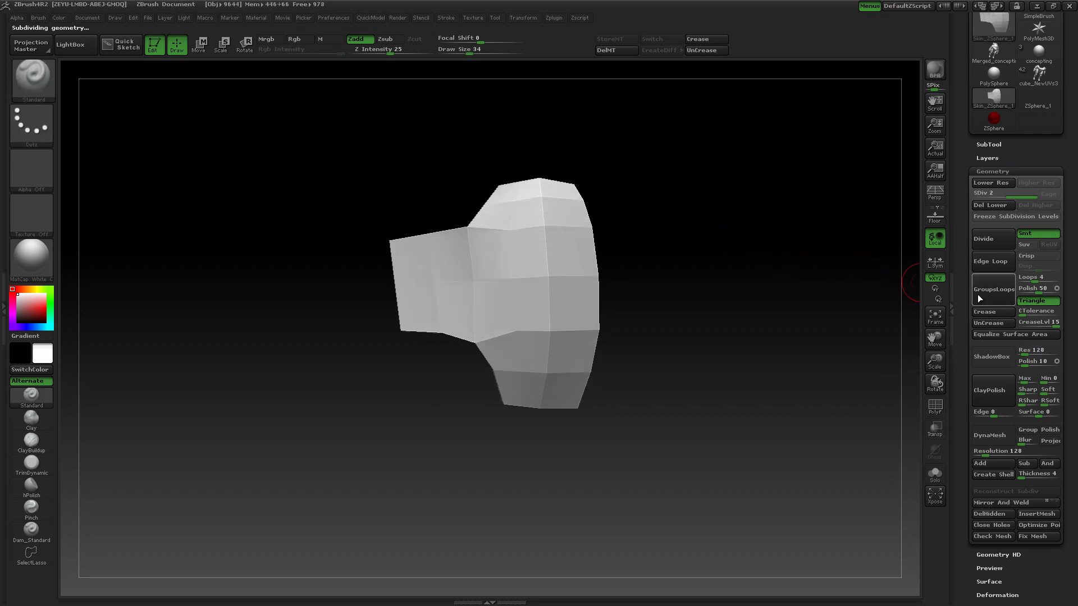
pyautogui.hotkey('ctrl', 'd')
pyautogui.hotkey('ctrl', 'd')
pyautogui.hotkey('ctrl', 'd')
pyautogui.hotkey('ctrl', 'd')
pyautogui.hotkey('ctrl', 'd')
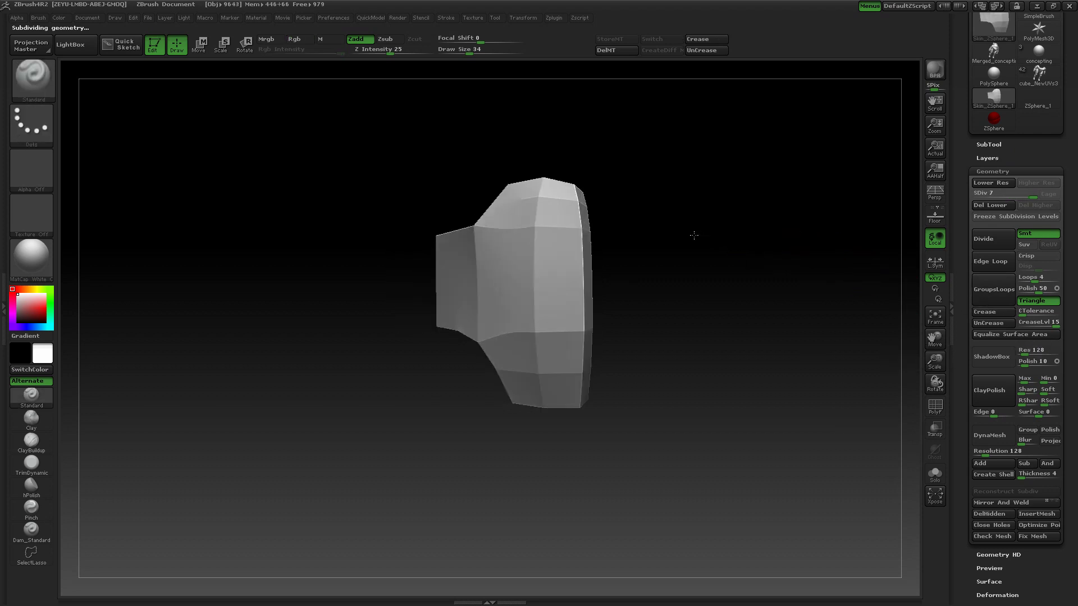
pyautogui.moveTo(722, 218); pyautogui.dragTo(744, 387)
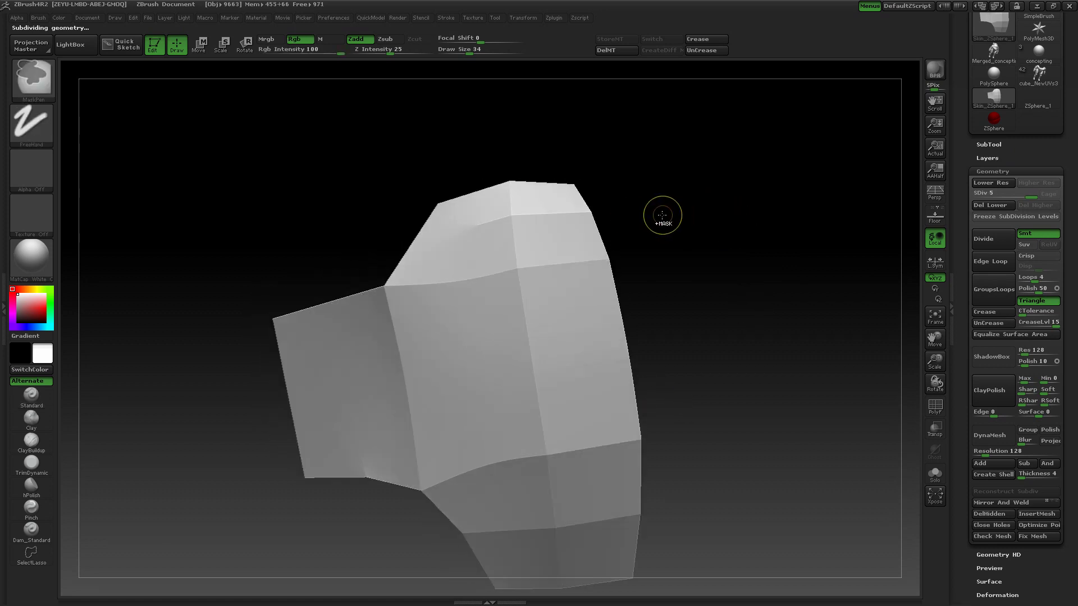
pyautogui.hotkey('ctrl', 'd')
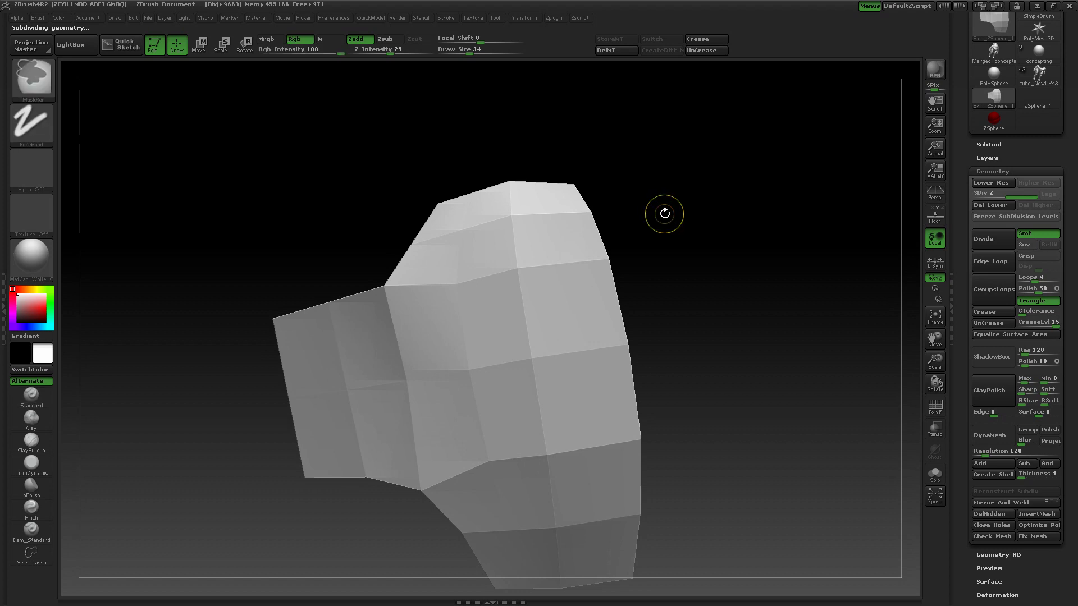
# Step: Undo the panel's subdivisions and edge creasing back to the base mesh
pyautogui.hotkey('ctrl', 'z')
pyautogui.hotkey('ctrl', 'z')
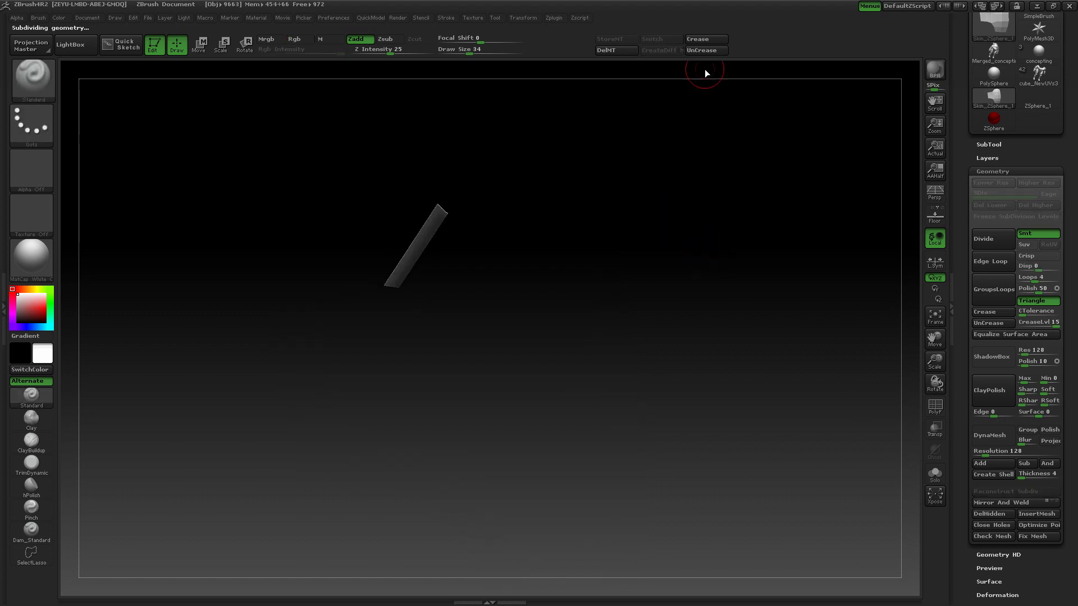
pyautogui.hotkey('ctrl', 'z')
pyautogui.hotkey('ctrl', 'z')
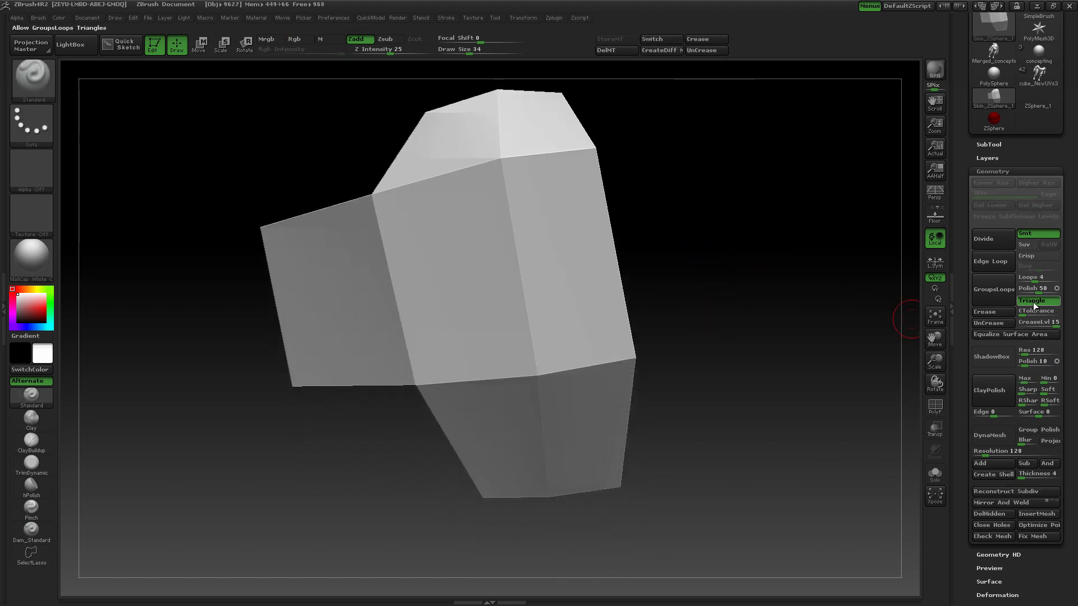
# Step: Raise the crease tolerance to its maximum and subdivide the panel to level 6 to check its edges, then revert the subdivision
pyautogui.moveTo(1025, 313); pyautogui.dragTo(1060, 314)
pyautogui.moveTo(791, 258)
pyautogui.mouseDown()
pyautogui.moveTo(744, 217)
pyautogui.moveTo(726, 216)
pyautogui.moveTo(705, 183)
pyautogui.mouseUp()
pyautogui.hotkey('ctrl', 'd')
pyautogui.hotkey('ctrl', 'z')
pyautogui.hotkey('ctrl', 'z')
pyautogui.hotkey('ctrl', 'z')
pyautogui.hotkey('ctrl', 'z')
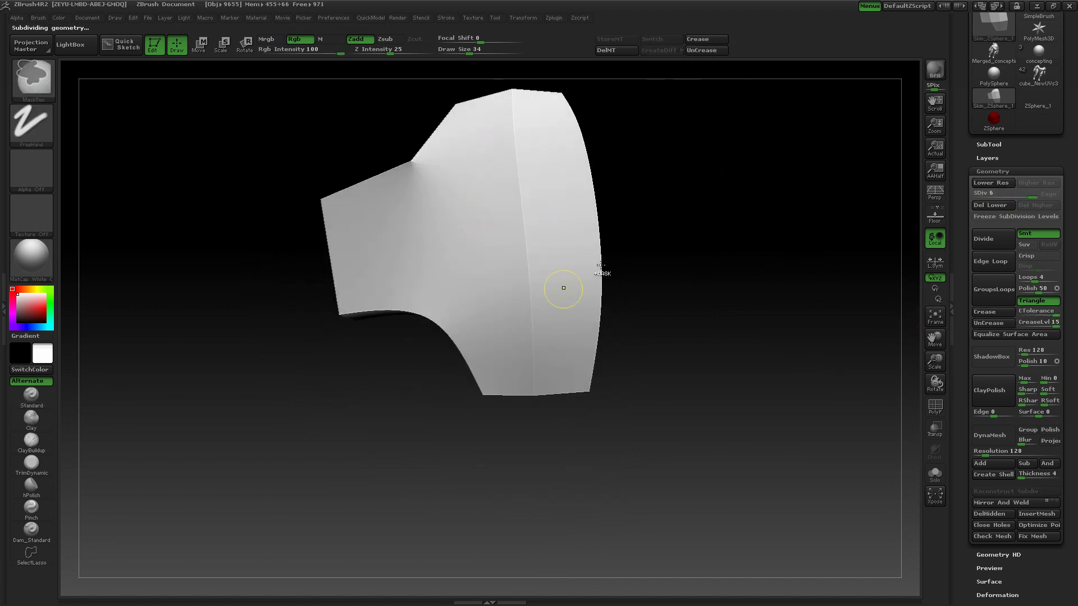
pyautogui.keyDown('alt'); pyautogui.moveTo(693, 264); pyautogui.dragTo(693, 318); pyautogui.keyUp('alt')
pyautogui.hotkey('ctrl', 'z')
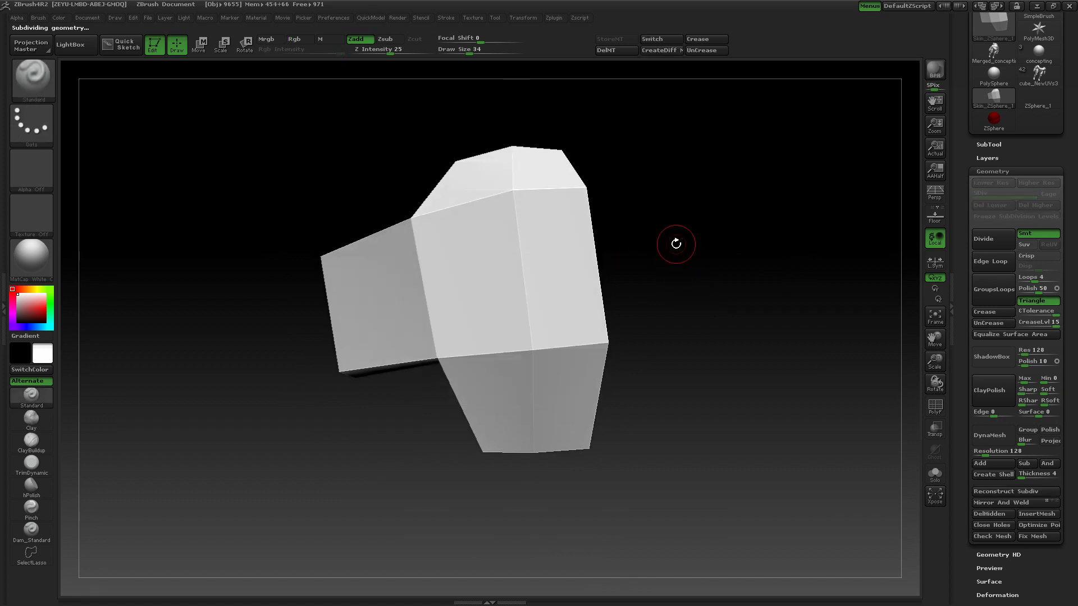
# Step: Crease the isolated upper section of the panel, restore the full panel, and subdivide it to level 5
pyautogui.moveTo(675, 243); pyautogui.dragTo(702, 268)
pyautogui.moveTo(666, 152)
pyautogui.mouseDown()
pyautogui.moveTo(688, 200)
pyautogui.moveTo(669, 146)
pyautogui.mouseUp()
pyautogui.moveTo(502, 135)
pyautogui.keyDown('ctrl'); pyautogui.keyDown('shift'); pyautogui.mouseDown()
pyautogui.moveTo(443, 271)
pyautogui.moveTo(527, 143)
pyautogui.moveTo(508, 136)
pyautogui.mouseUp(); pyautogui.keyUp('shift'); pyautogui.keyUp('ctrl')
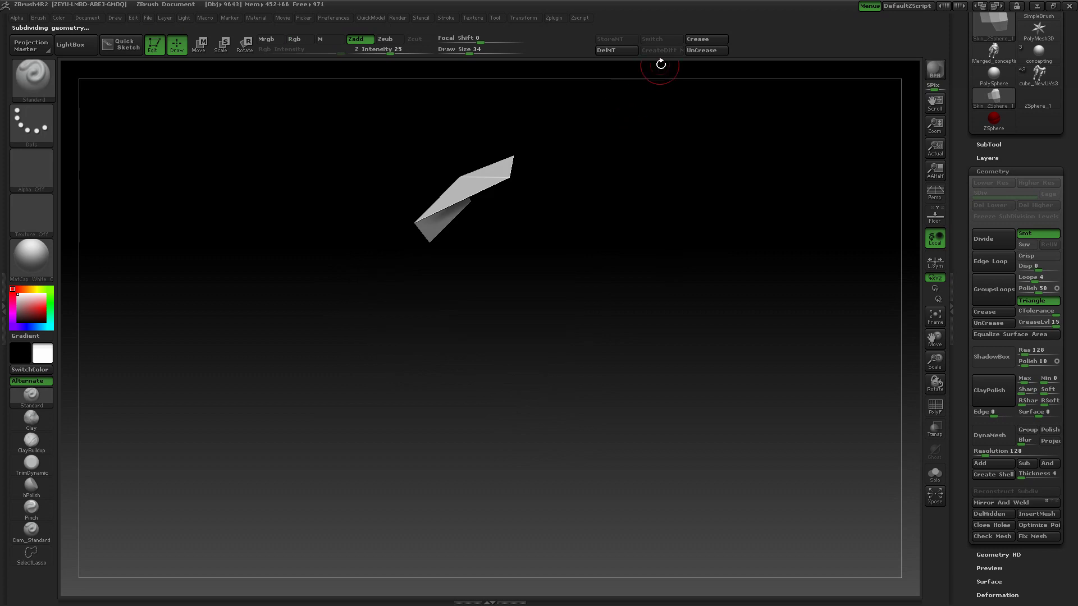
pyautogui.click(699, 44)
pyautogui.keyDown('ctrl'); pyautogui.keyDown('shift'); pyautogui.click(656, 162); pyautogui.keyUp('shift'); pyautogui.keyUp('ctrl')
pyautogui.hotkey('ctrl', 'd')
pyautogui.hotkey('ctrl', 'd')
pyautogui.hotkey('ctrl', 'd')
pyautogui.hotkey('ctrl', 'd')
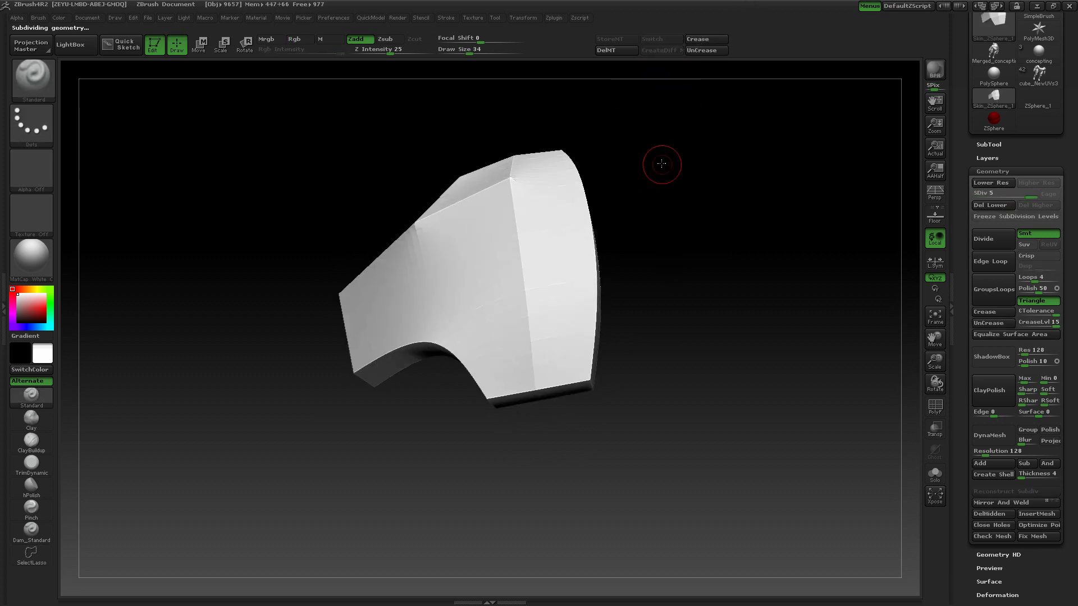
# Step: Undo the subdivisions, check the creased panel at level 4, and step back to the isolated upper section
pyautogui.moveTo(662, 163)
pyautogui.mouseDown()
pyautogui.moveTo(651, 197)
pyautogui.moveTo(690, 197)
pyautogui.moveTo(721, 224)
pyautogui.moveTo(642, 234)
pyautogui.moveTo(710, 210)
pyautogui.moveTo(667, 212)
pyautogui.moveTo(692, 211)
pyautogui.moveTo(684, 224)
pyautogui.mouseUp()
pyautogui.hotkey('ctrl', 'z')
pyautogui.hotkey('ctrl', 'z')
pyautogui.hotkey('ctrl', 'z')
pyautogui.hotkey('ctrl', 'z')
pyautogui.hotkey('ctrl', 'd')
pyautogui.hotkey('ctrl', 'd')
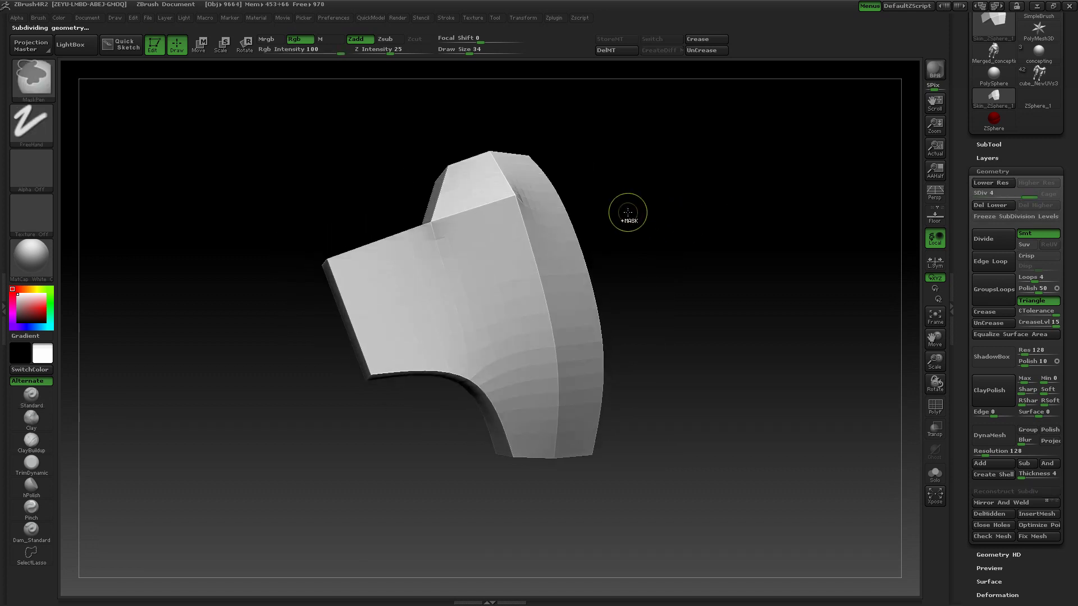
pyautogui.hotkey('ctrl', 'z')
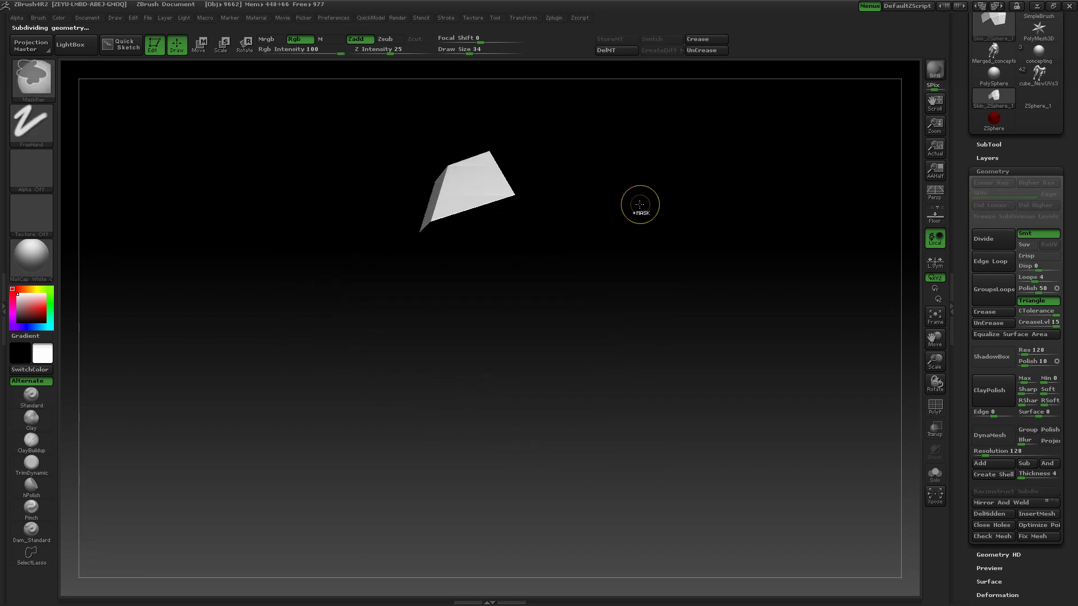
# Step: Subdivide the full panel without the upper-section crease to level 6 and inspect its form
pyautogui.hotkey('ctrl', 'd')
pyautogui.hotkey('ctrl', 'd')
pyautogui.hotkey('ctrl', 'd')
pyautogui.hotkey('ctrl', 'd')
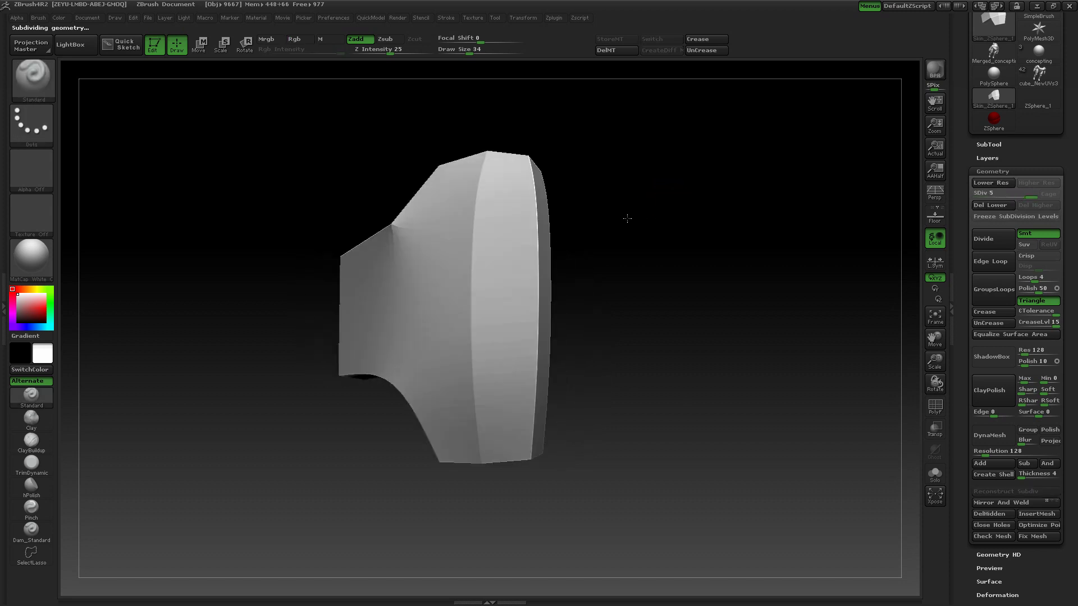
pyautogui.moveTo(708, 208); pyautogui.dragTo(897, 198)
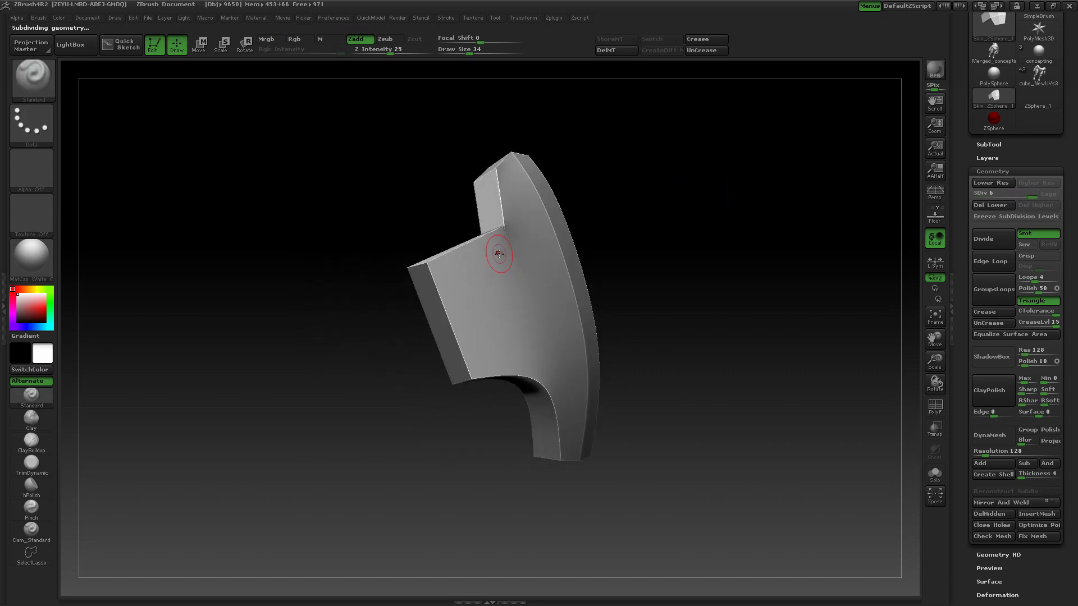
pyautogui.moveTo(761, 222)
pyautogui.mouseDown()
pyautogui.moveTo(766, 212)
pyautogui.moveTo(755, 233)
pyautogui.mouseUp()
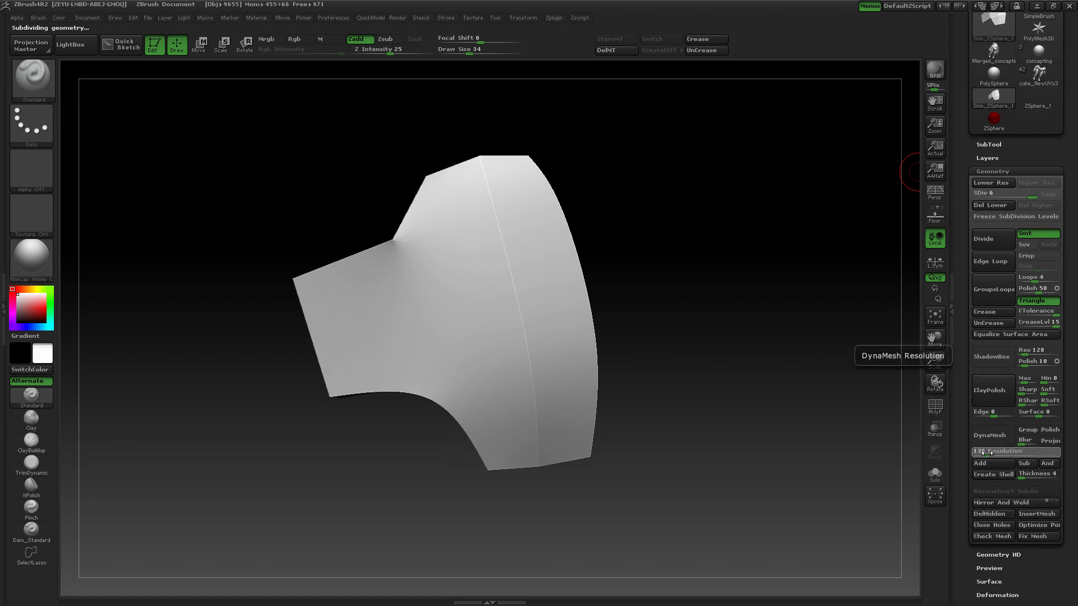
# Step: Show the panel's polygon wireframe and set the DynaMesh resolution to 232
pyautogui.moveTo(986, 452); pyautogui.dragTo(958, 474)
pyautogui.click(935, 407)
pyautogui.moveTo(739, 351)
pyautogui.mouseDown()
pyautogui.moveTo(765, 344)
pyautogui.moveTo(765, 327)
pyautogui.moveTo(736, 338)
pyautogui.moveTo(770, 318)
pyautogui.moveTo(767, 360)
pyautogui.moveTo(754, 359)
pyautogui.mouseUp()
pyautogui.click(993, 453)
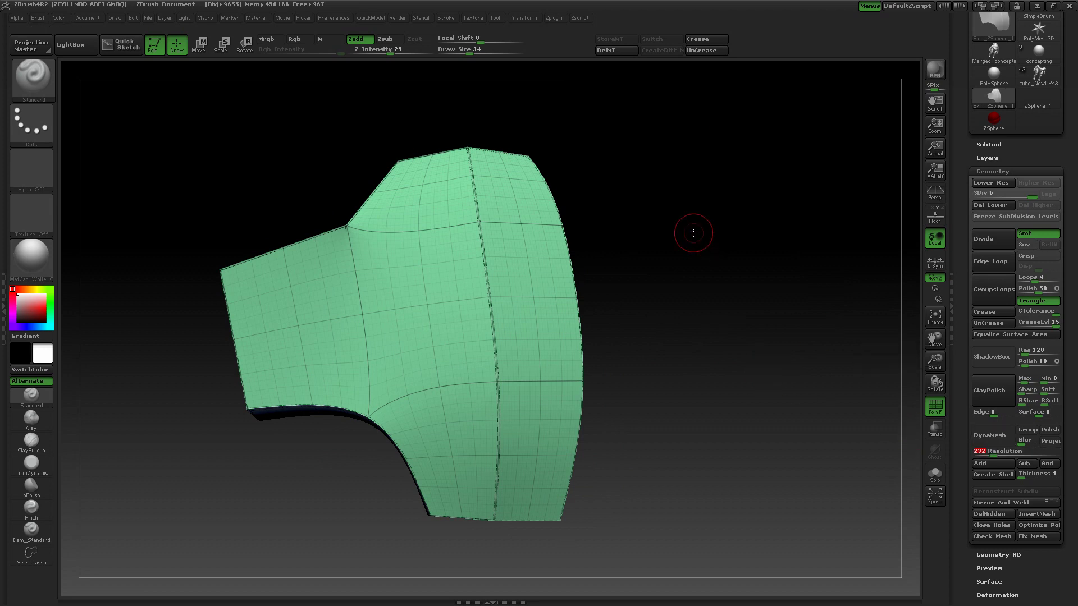
pyautogui.moveTo(693, 232)
pyautogui.mouseDown()
pyautogui.moveTo(685, 247)
pyautogui.moveTo(721, 272)
pyautogui.moveTo(768, 272)
pyautogui.moveTo(702, 272)
pyautogui.moveTo(694, 265)
pyautogui.moveTo(705, 224)
pyautogui.mouseUp()
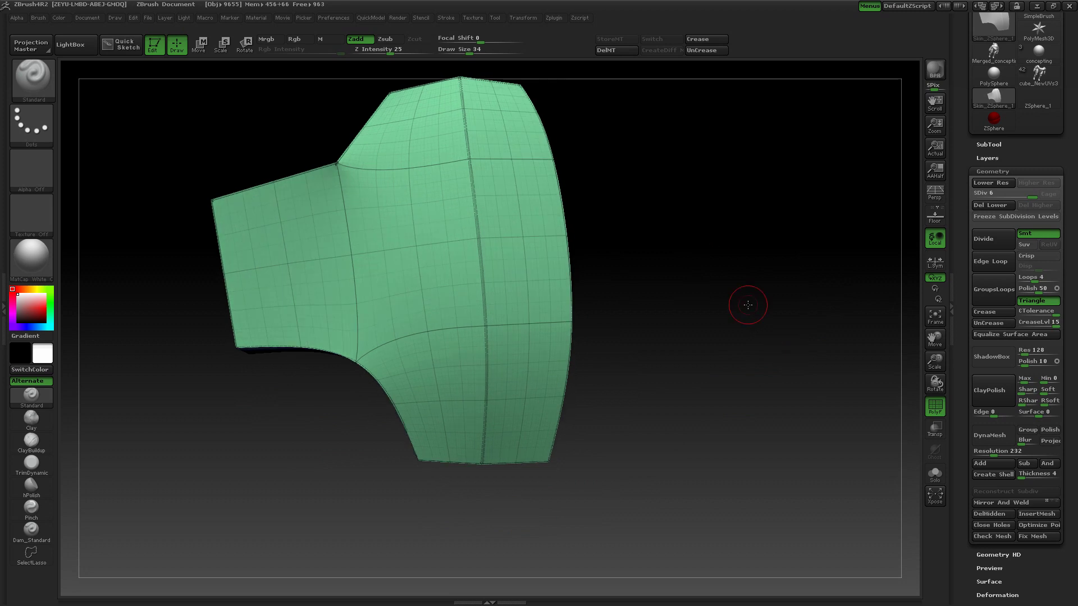
pyautogui.moveTo(728, 313)
pyautogui.mouseDown()
pyautogui.moveTo(654, 308)
pyautogui.moveTo(726, 304)
pyautogui.mouseUp()
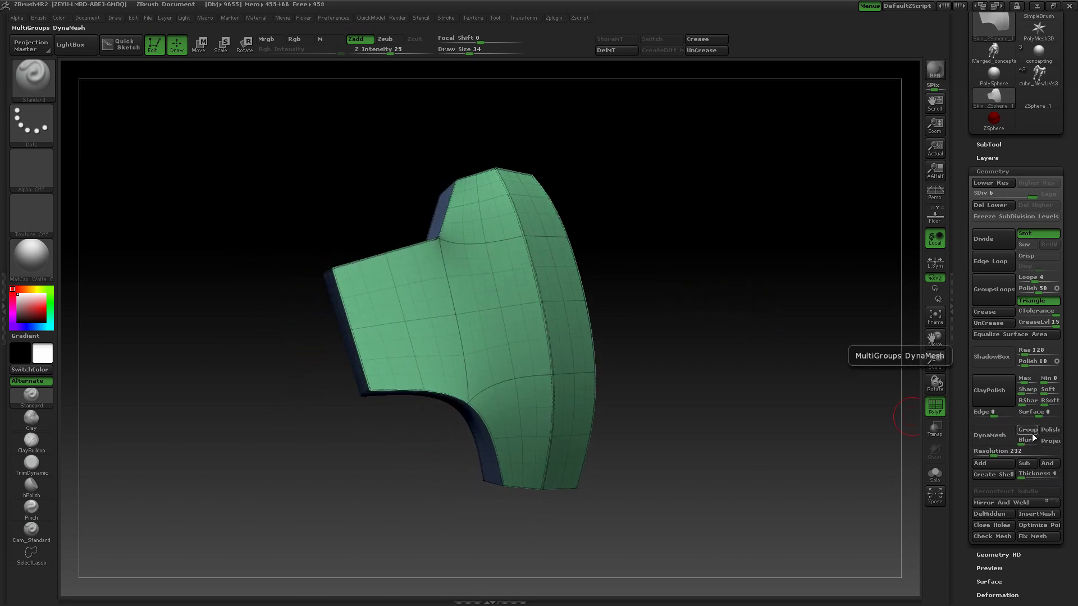
pyautogui.moveTo(690, 294); pyautogui.dragTo(881, 408)
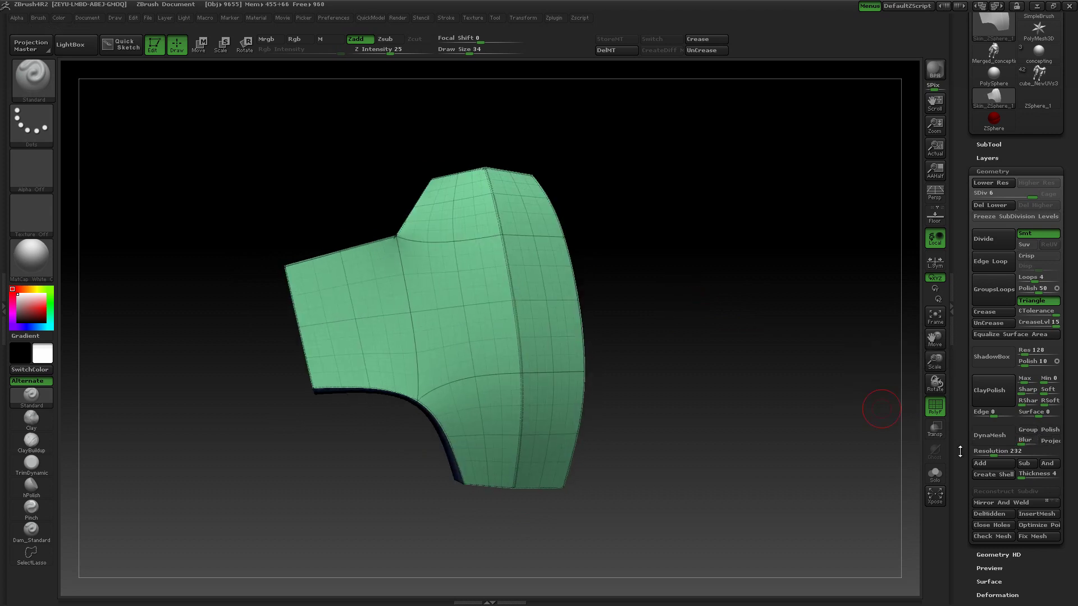
# Step: Set the DynaMesh resolution to 368 and enable its Polish and Project options
pyautogui.moveTo(993, 450); pyautogui.dragTo(1072, 453)
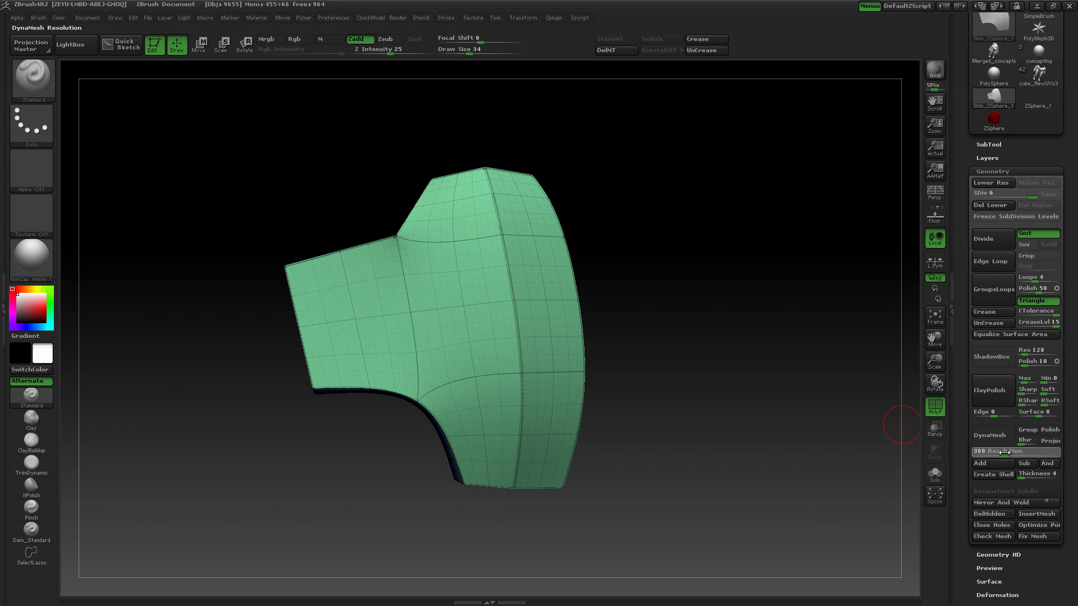
pyautogui.click(1049, 430)
pyautogui.click(1049, 440)
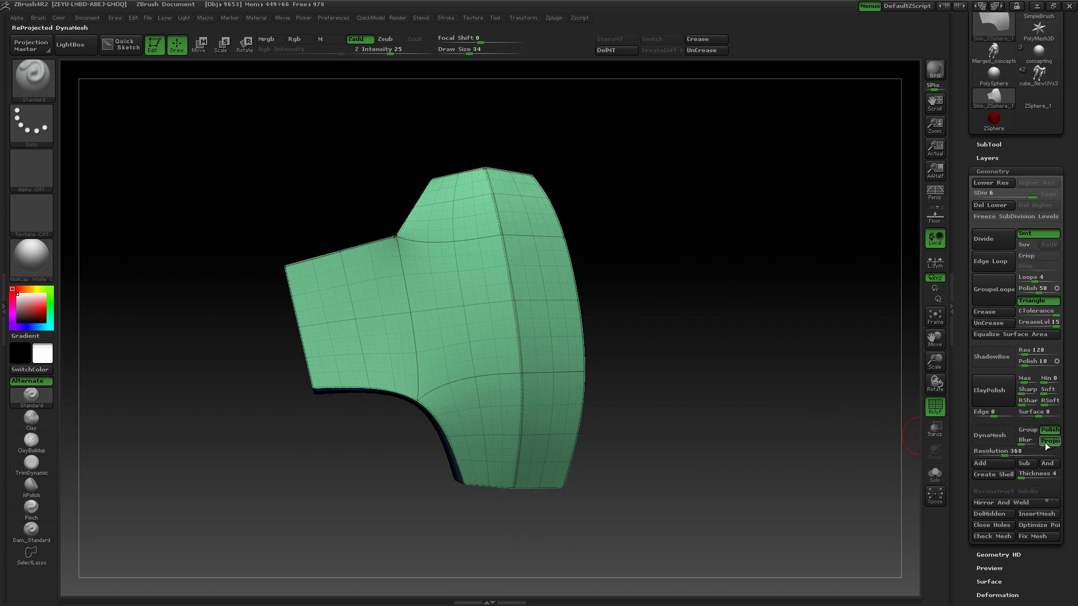
pyautogui.moveTo(679, 264); pyautogui.dragTo(486, 227)
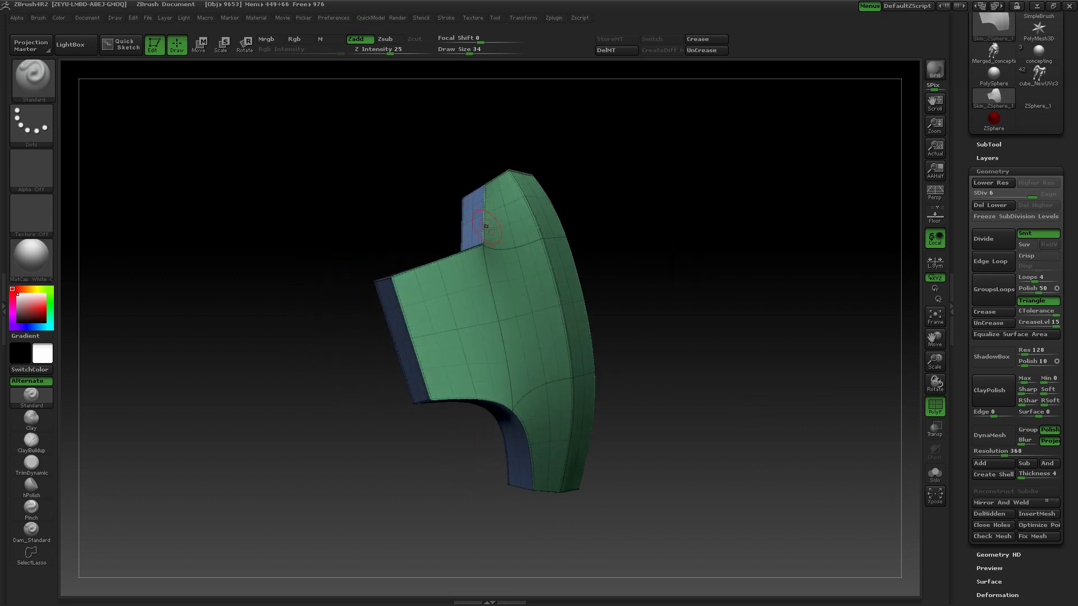
pyautogui.moveTo(659, 260); pyautogui.dragTo(884, 392)
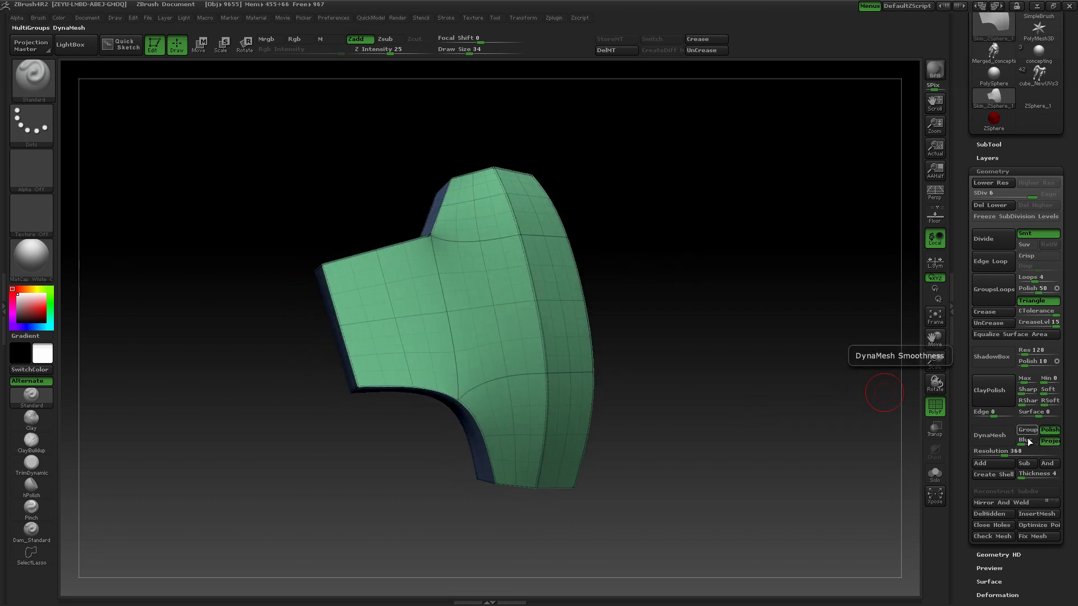
# Step: Convert the panel to DynaMesh without freezing subdivision levels, inspect the new topology, and hide the wireframe
pyautogui.click(990, 434)
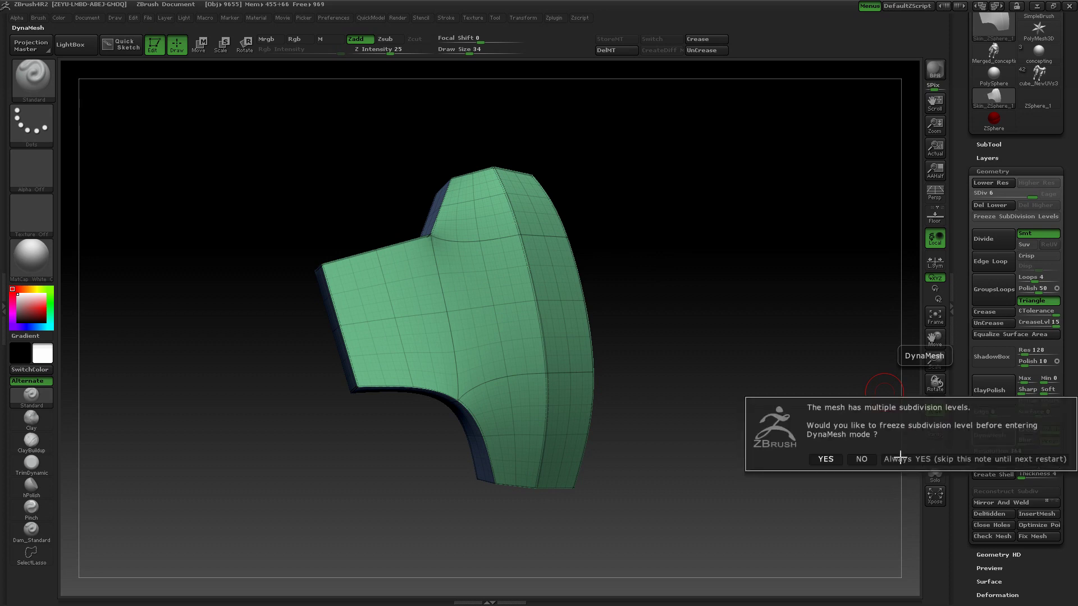
pyautogui.click(863, 459)
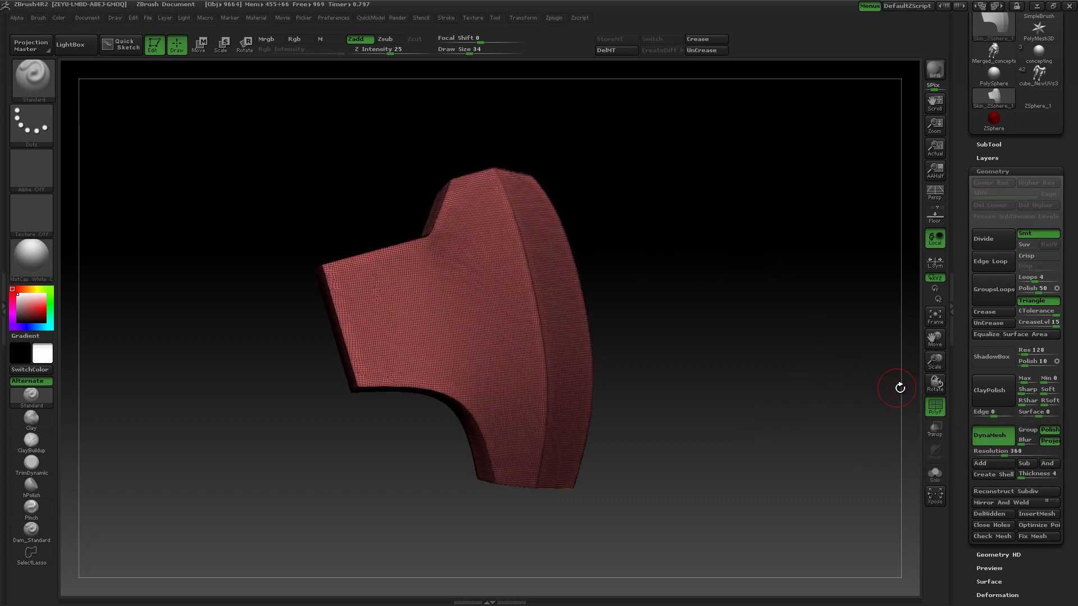
pyautogui.moveTo(754, 332); pyautogui.dragTo(706, 309)
pyautogui.keyDown('alt'); pyautogui.moveTo(771, 310); pyautogui.dragTo(529, 333); pyautogui.keyUp('alt')
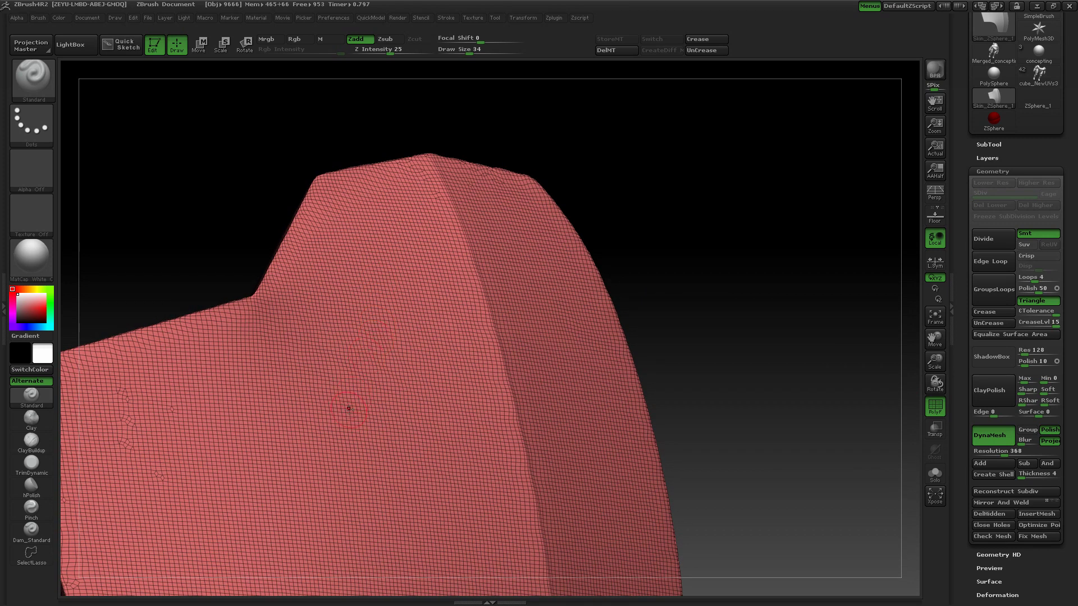
pyautogui.moveTo(688, 242)
pyautogui.keyDown('alt'); pyautogui.mouseDown()
pyautogui.moveTo(647, 243)
pyautogui.moveTo(739, 275)
pyautogui.moveTo(674, 267)
pyautogui.moveTo(721, 273)
pyautogui.mouseUp(); pyautogui.keyUp('alt')
pyautogui.press('f')
pyautogui.click(934, 411)
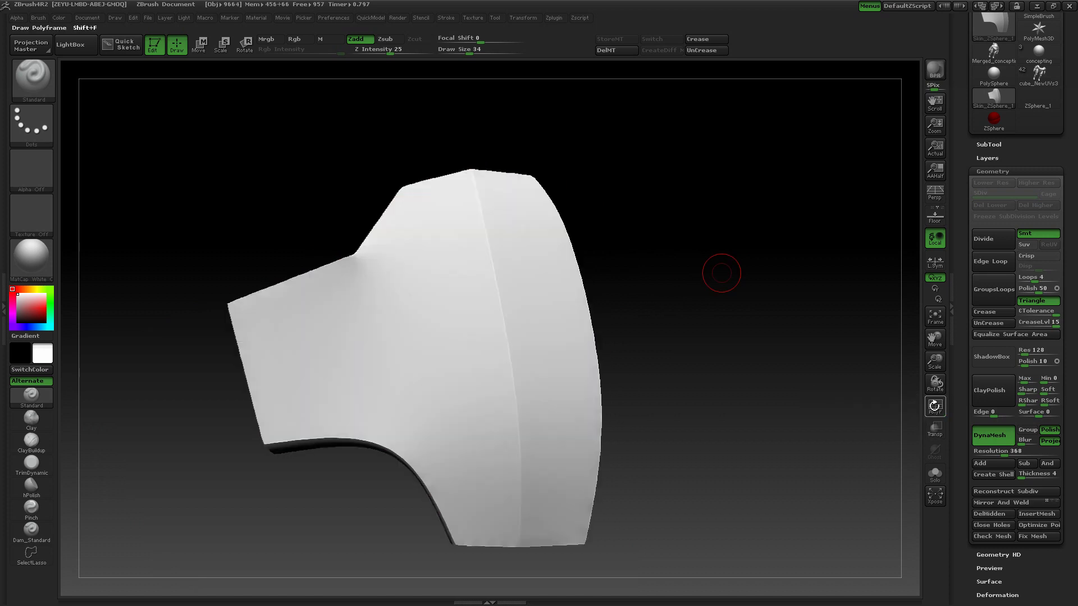
# Step: Select the ClayBuildup brush for the panel's front face and subdivide the DynaMesh panel to level 2
pyautogui.click(28, 84)
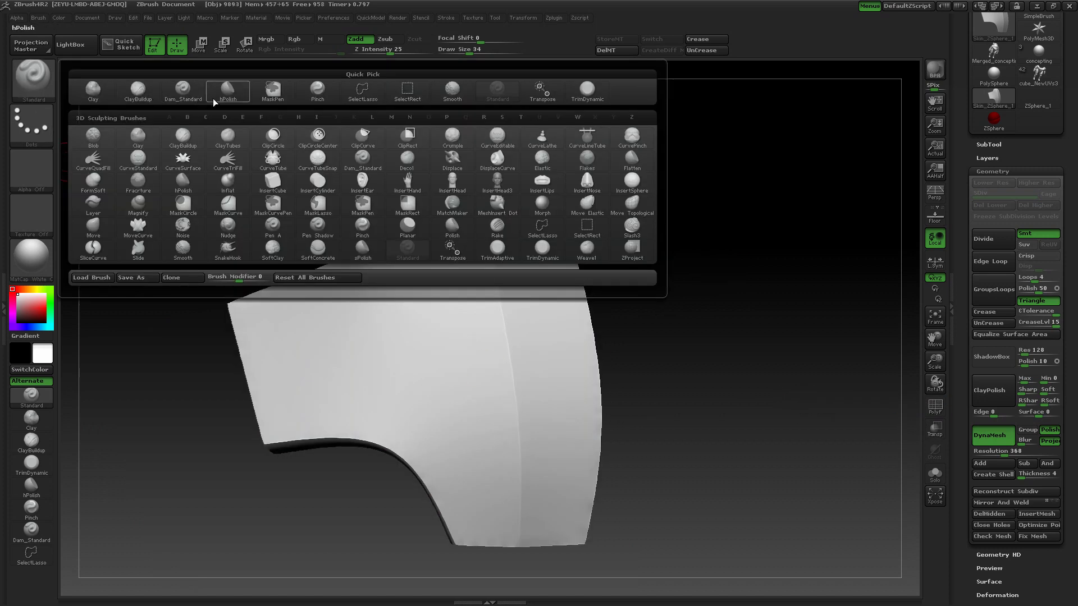
pyautogui.click(138, 92)
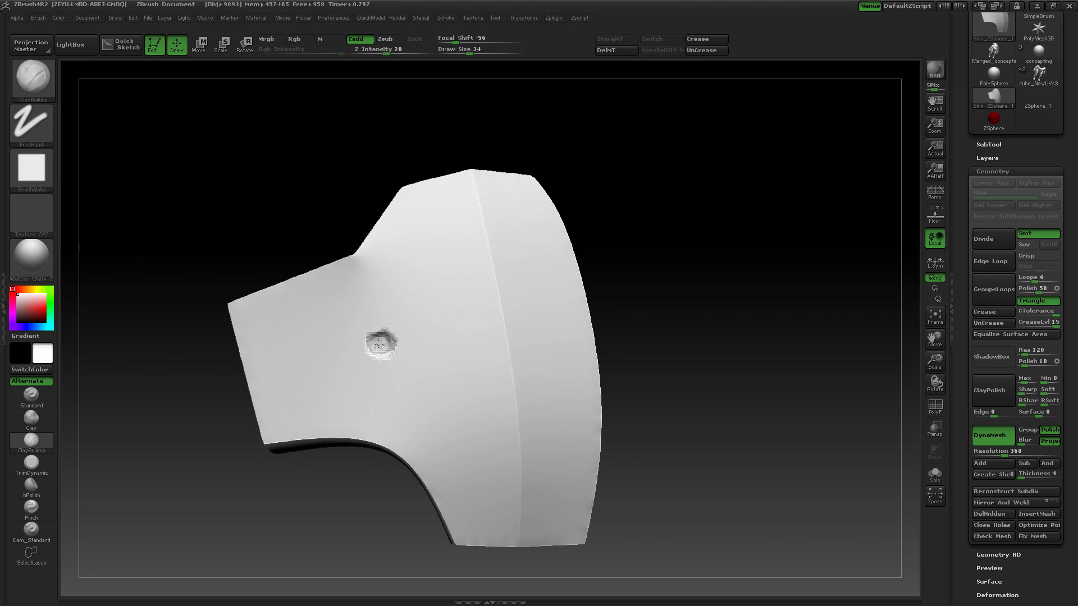
pyautogui.hotkey('ctrl', 'd')
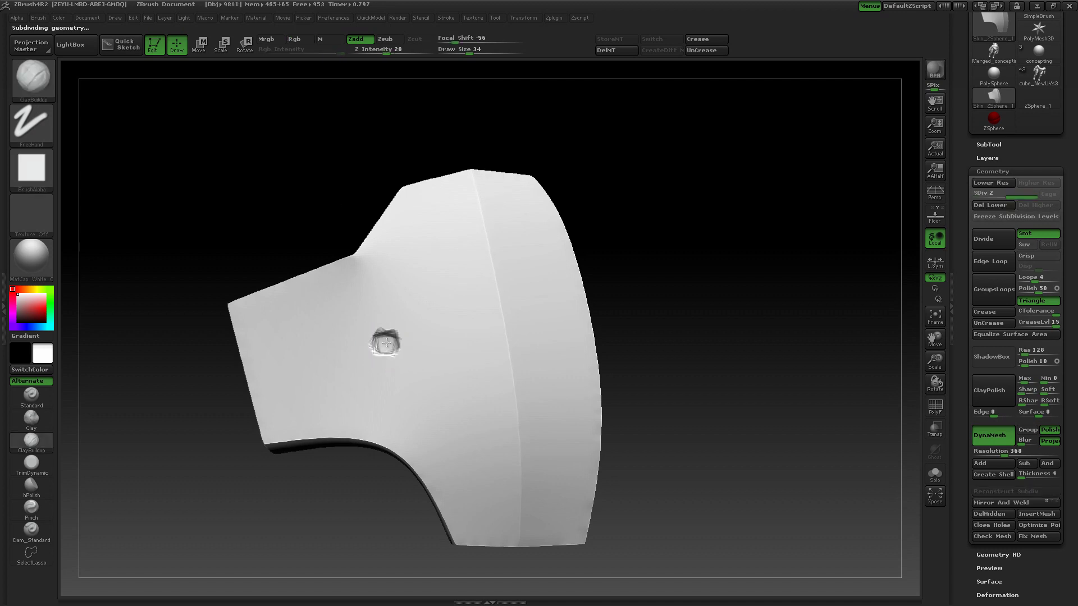
pyautogui.moveTo(774, 294); pyautogui.dragTo(690, 291)
# Step: Sculpt a small circular detail in the middle of the panel's front face with the Clay brush
pyautogui.click(33, 76)
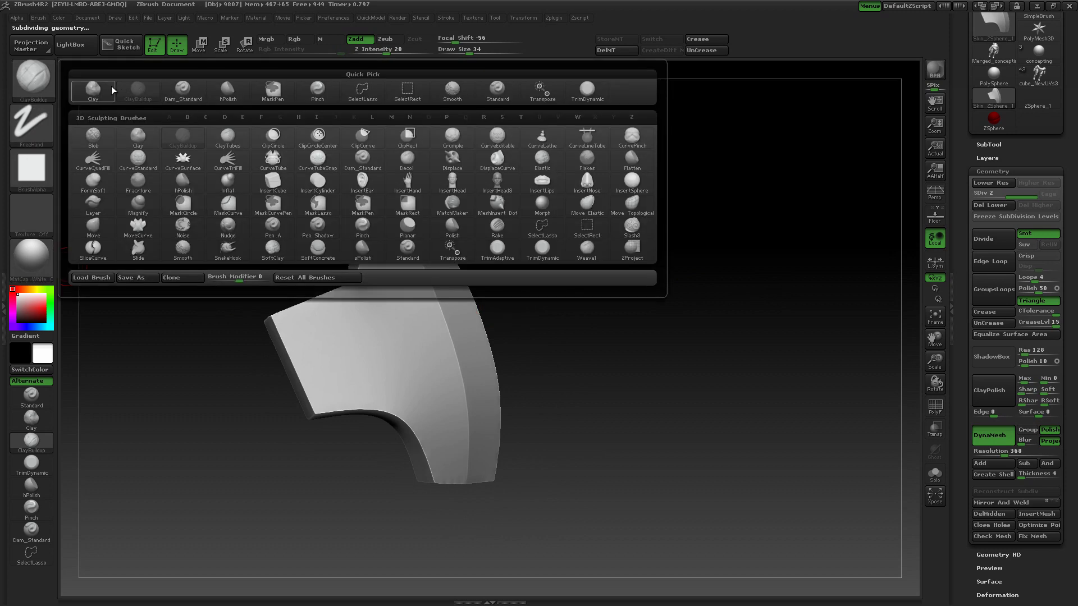
pyautogui.click(111, 87)
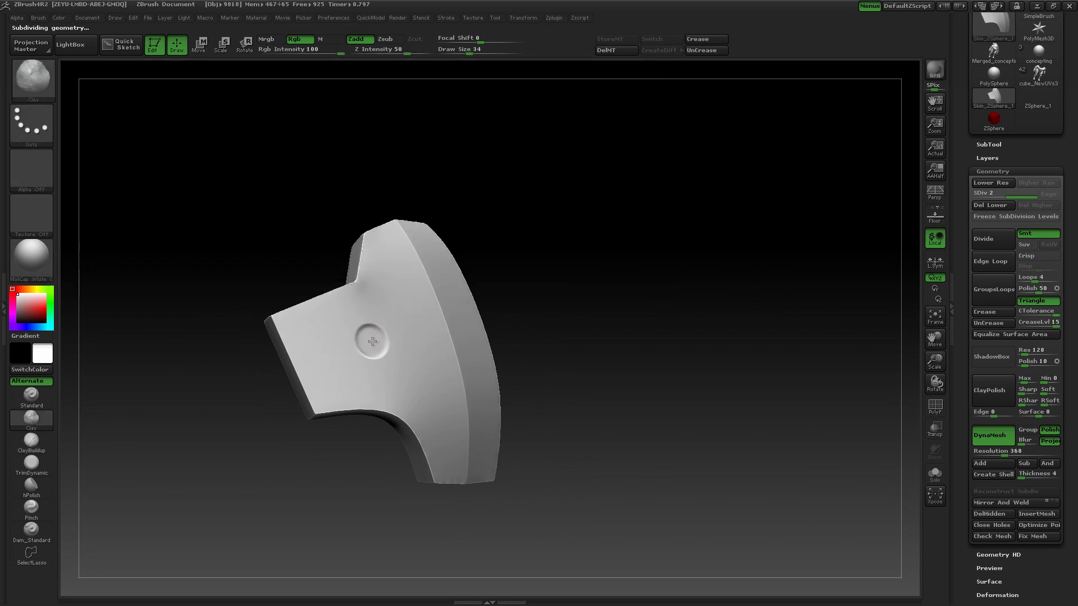
pyautogui.moveTo(493, 313)
pyautogui.mouseDown()
pyautogui.moveTo(554, 312)
pyautogui.moveTo(494, 312)
pyautogui.moveTo(522, 315)
pyautogui.moveTo(585, 241)
pyautogui.moveTo(681, 236)
pyautogui.moveTo(640, 236)
pyautogui.moveTo(626, 206)
pyautogui.moveTo(637, 294)
pyautogui.moveTo(654, 305)
pyautogui.mouseUp()
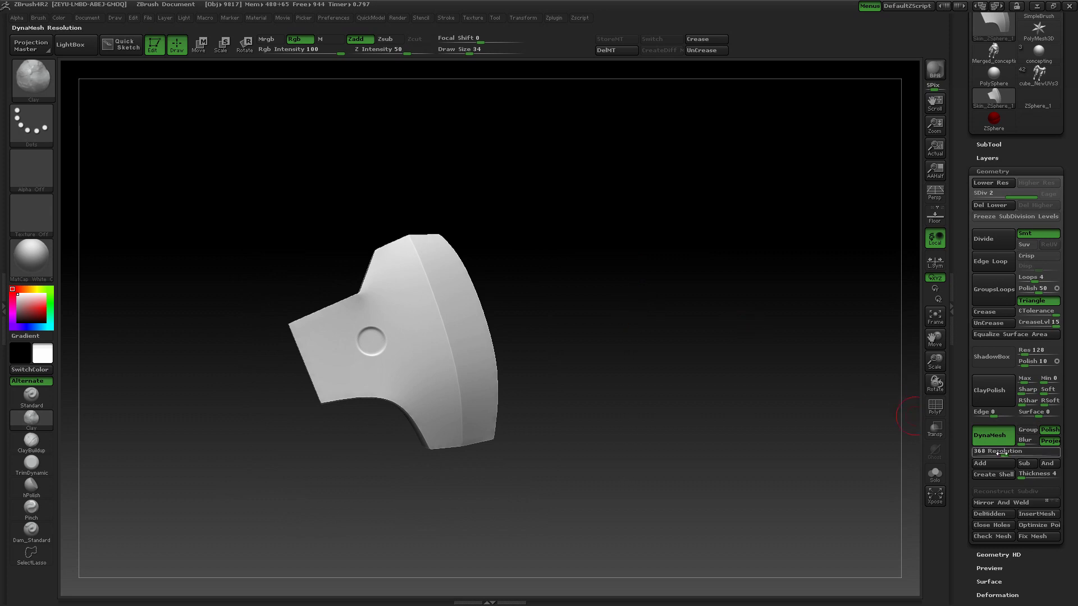
# Step: Remesh the sculpted panel with DynaMesh at resolution 368 and check the circular detail
pyautogui.press('ctrl')
pyautogui.keyDown('ctrl'); pyautogui.moveTo(543, 206); pyautogui.dragTo(541, 341); pyautogui.keyUp('ctrl')
pyautogui.moveTo(544, 270)
pyautogui.mouseDown()
pyautogui.moveTo(637, 268)
pyautogui.moveTo(611, 266)
pyautogui.moveTo(571, 165)
pyautogui.moveTo(776, 309)
pyautogui.mouseUp()
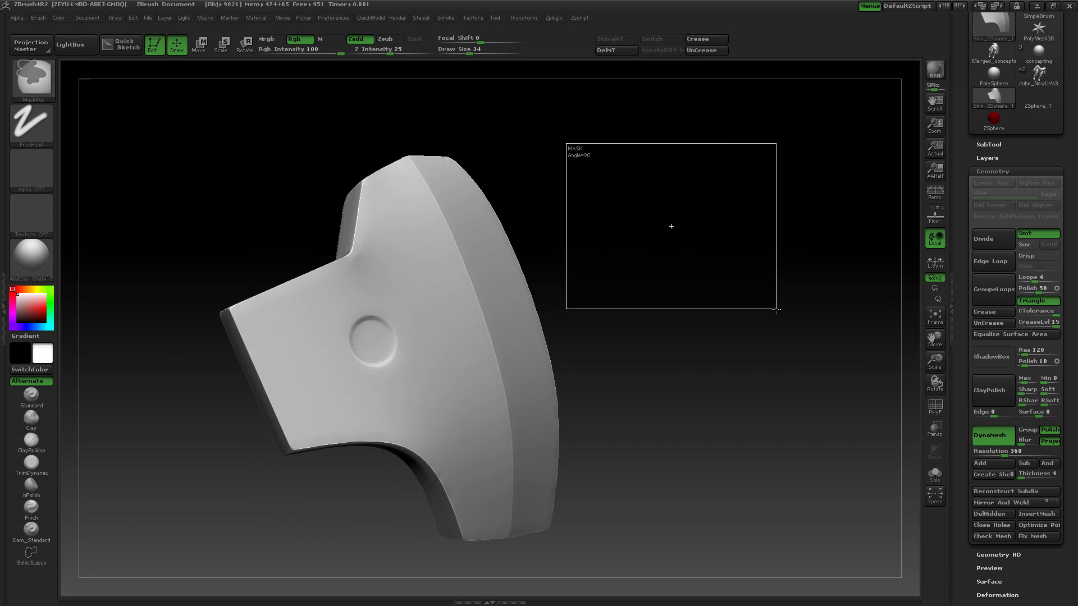
pyautogui.moveTo(645, 291)
pyautogui.mouseDown()
pyautogui.moveTo(650, 281)
pyautogui.moveTo(631, 302)
pyautogui.moveTo(171, 160)
pyautogui.mouseUp()
# Step: Switch to the Move brush and enlarge its draw size for large-scale reshaping
pyautogui.click(44, 100)
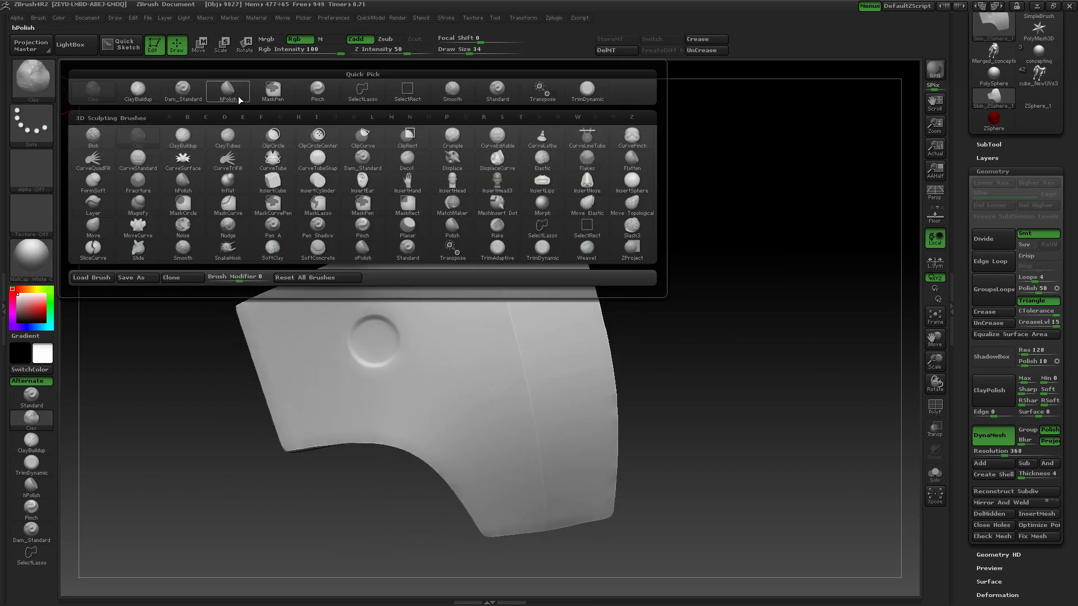
pyautogui.press('m')
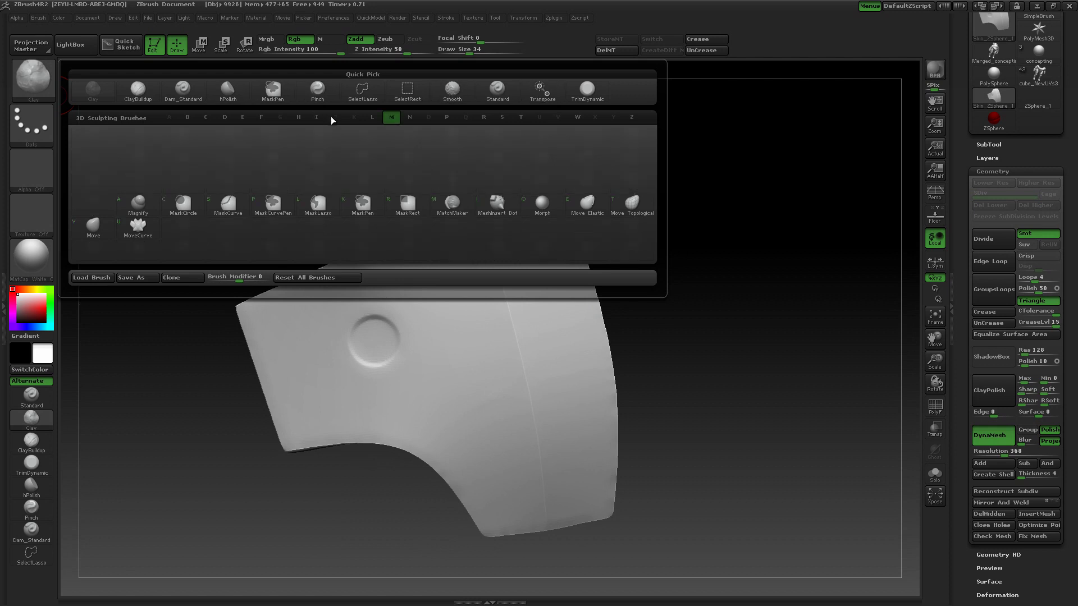
pyautogui.press('v')
pyautogui.press(']')
pyautogui.press(']')
pyautogui.press(']')
pyautogui.press(']')
pyautogui.press(']')
pyautogui.press(']')
pyautogui.press(']')
pyautogui.press(']')
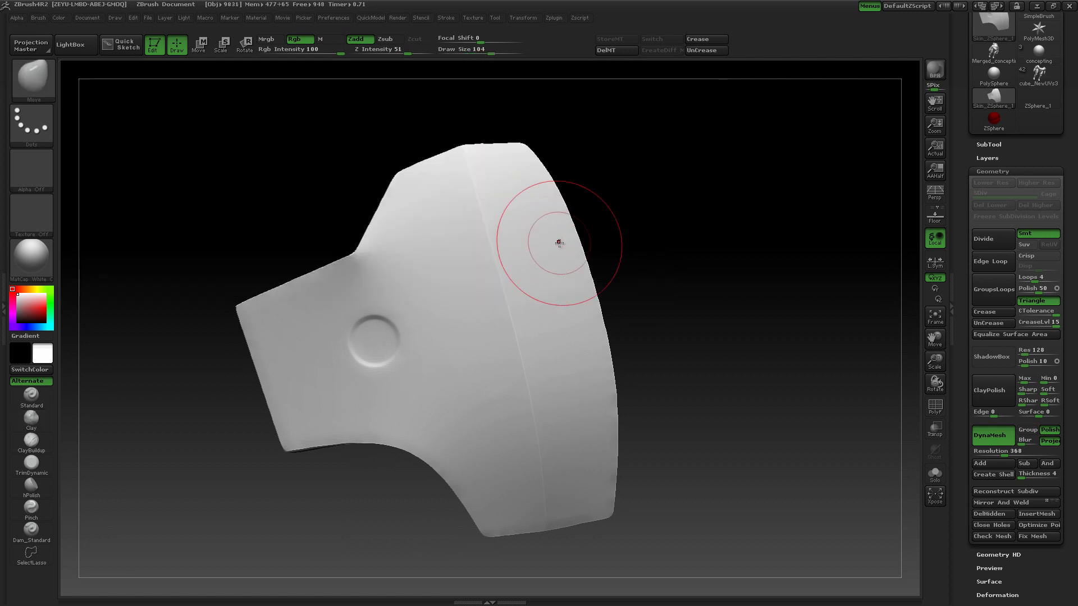
# Step: Pull a spike from the panel's upper outer edge, undo it, and pull a longer spike from lower on that side
pyautogui.moveTo(553, 240)
pyautogui.mouseDown()
pyautogui.moveTo(786, 181)
pyautogui.moveTo(808, 164)
pyautogui.mouseUp()
pyautogui.moveTo(1041, 76); pyautogui.dragTo(902, 108)
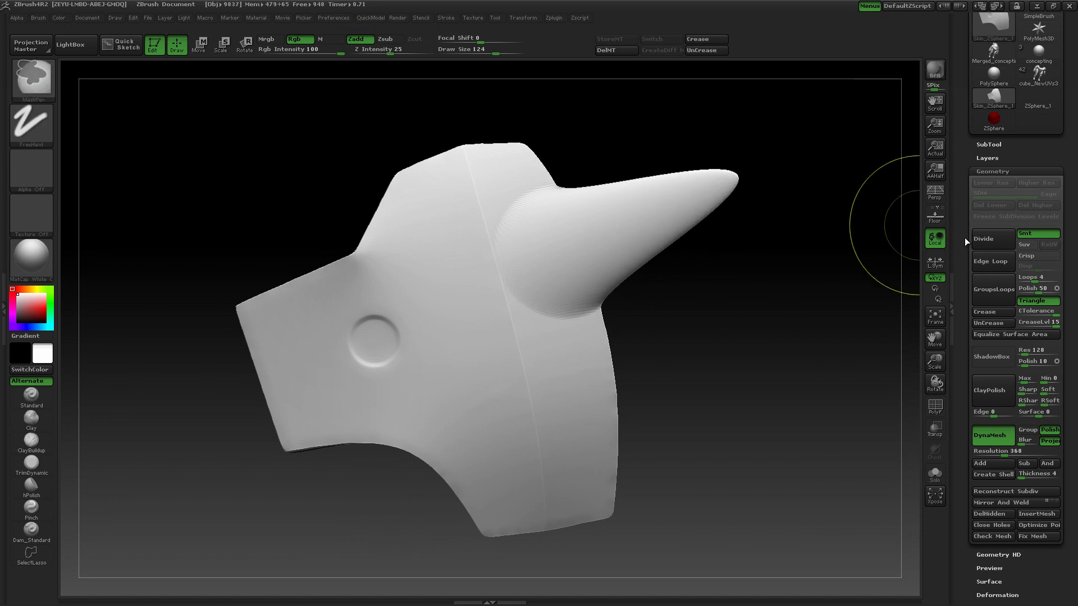
pyautogui.hotkey('ctrl', 'z')
pyautogui.moveTo(538, 330)
pyautogui.mouseDown()
pyautogui.moveTo(734, 169)
pyautogui.moveTo(1008, 78)
pyautogui.mouseUp()
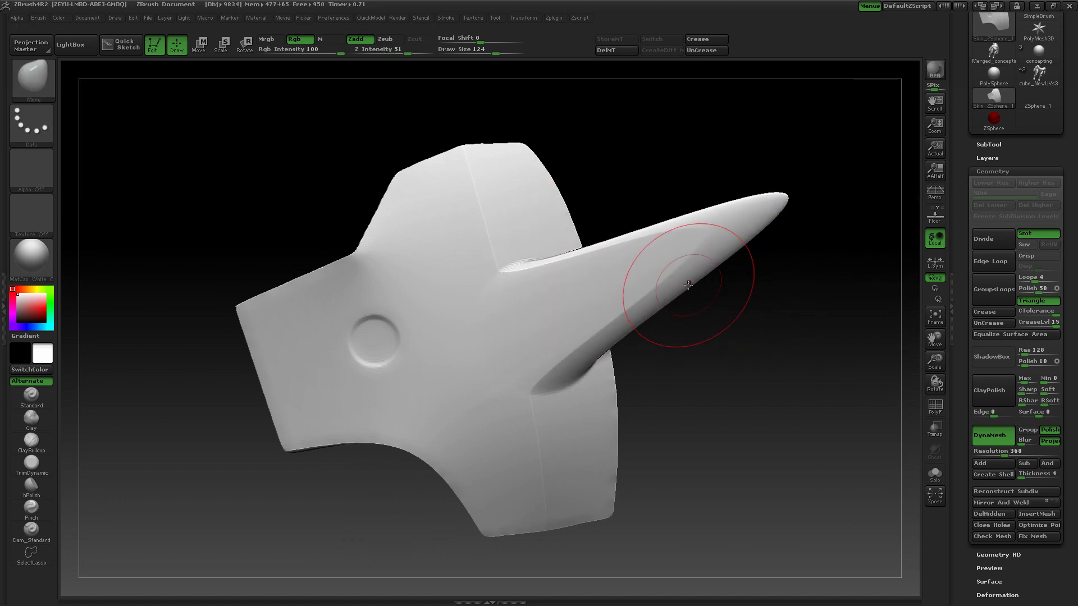
# Step: Pull the middle of the spike downward with the Move brush and remesh the panel with DynaMesh
pyautogui.moveTo(686, 277)
pyautogui.mouseDown()
pyautogui.moveTo(730, 269)
pyautogui.moveTo(802, 362)
pyautogui.mouseUp()
pyautogui.moveTo(725, 479); pyautogui.dragTo(761, 470)
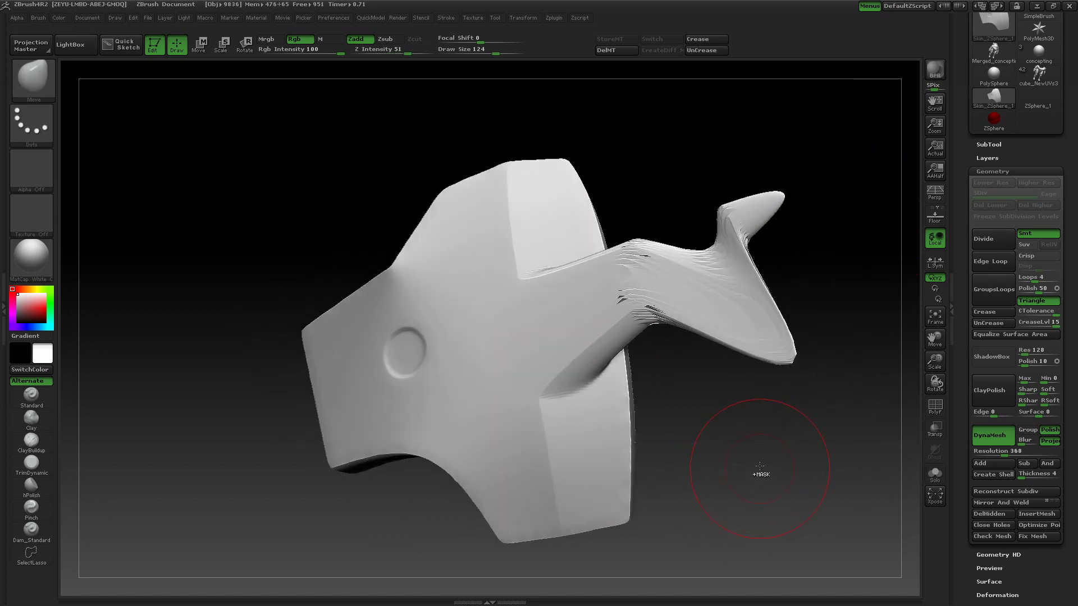
pyautogui.keyDown('ctrl'); pyautogui.moveTo(702, 412); pyautogui.dragTo(832, 527); pyautogui.keyUp('ctrl')
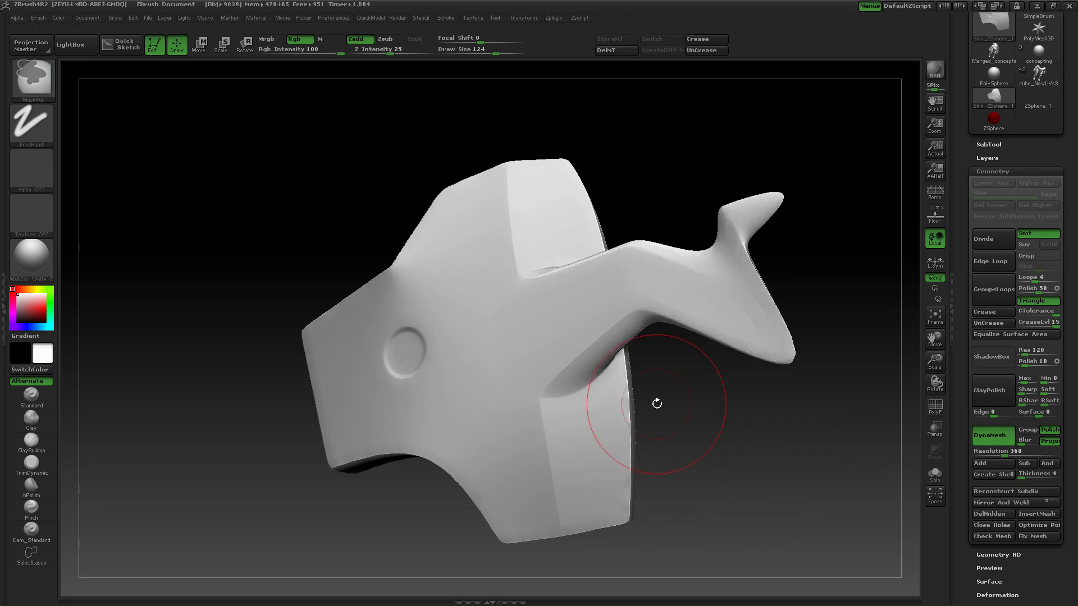
pyautogui.moveTo(718, 345); pyautogui.dragTo(647, 323)
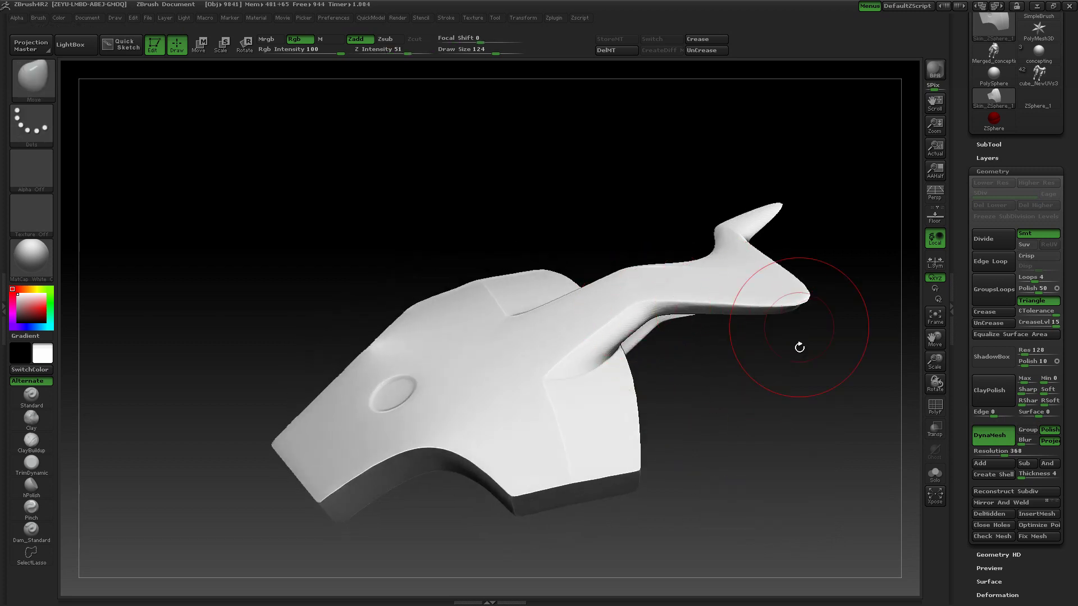
pyautogui.moveTo(799, 346)
pyautogui.mouseDown()
pyautogui.moveTo(710, 318)
pyautogui.moveTo(760, 385)
pyautogui.moveTo(769, 457)
pyautogui.moveTo(705, 452)
pyautogui.moveTo(750, 437)
pyautogui.moveTo(797, 438)
pyautogui.moveTo(751, 391)
pyautogui.moveTo(763, 438)
pyautogui.mouseUp()
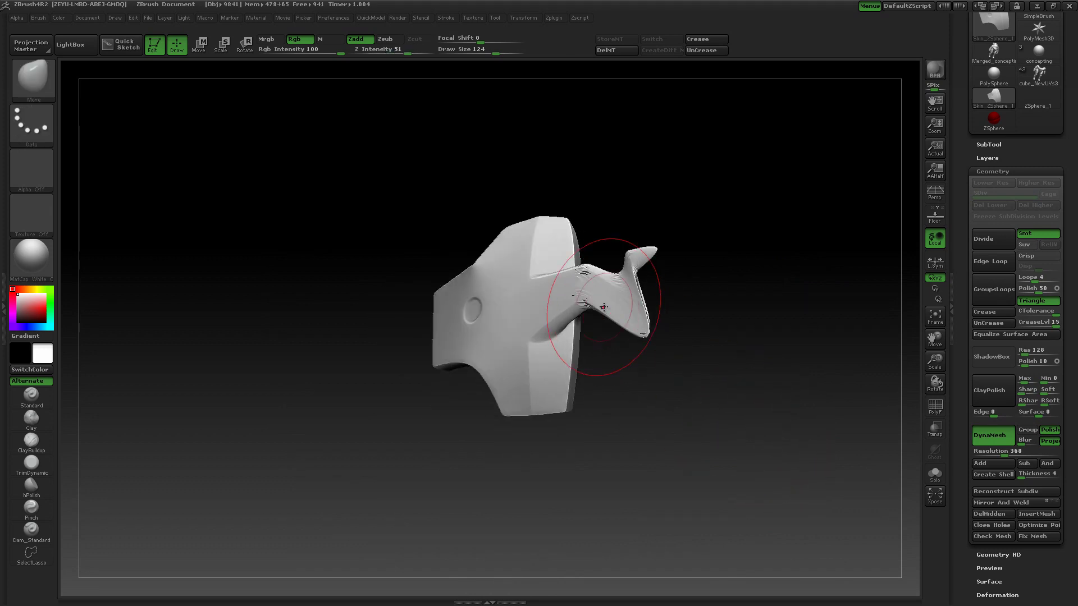
# Step: Undo the spike edits back to the plain panel with its circular detail
pyautogui.moveTo(584, 284); pyautogui.dragTo(660, 346)
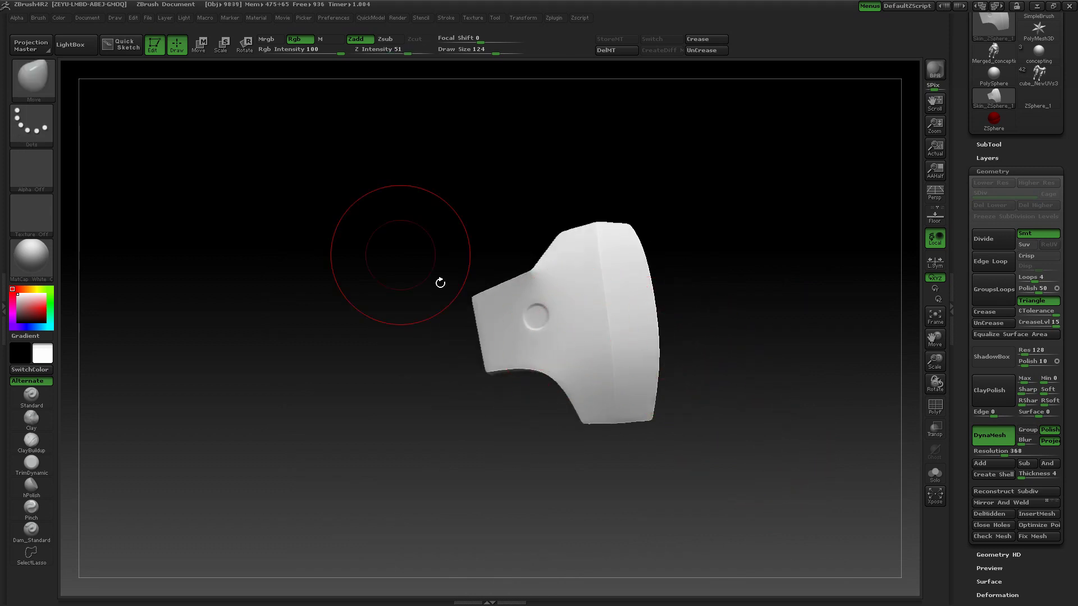
pyautogui.moveTo(440, 284)
pyautogui.keyDown('alt'); pyautogui.mouseDown()
pyautogui.moveTo(382, 180)
pyautogui.moveTo(347, 173)
pyautogui.moveTo(481, 186)
pyautogui.moveTo(301, 208)
pyautogui.mouseUp(); pyautogui.keyUp('alt')
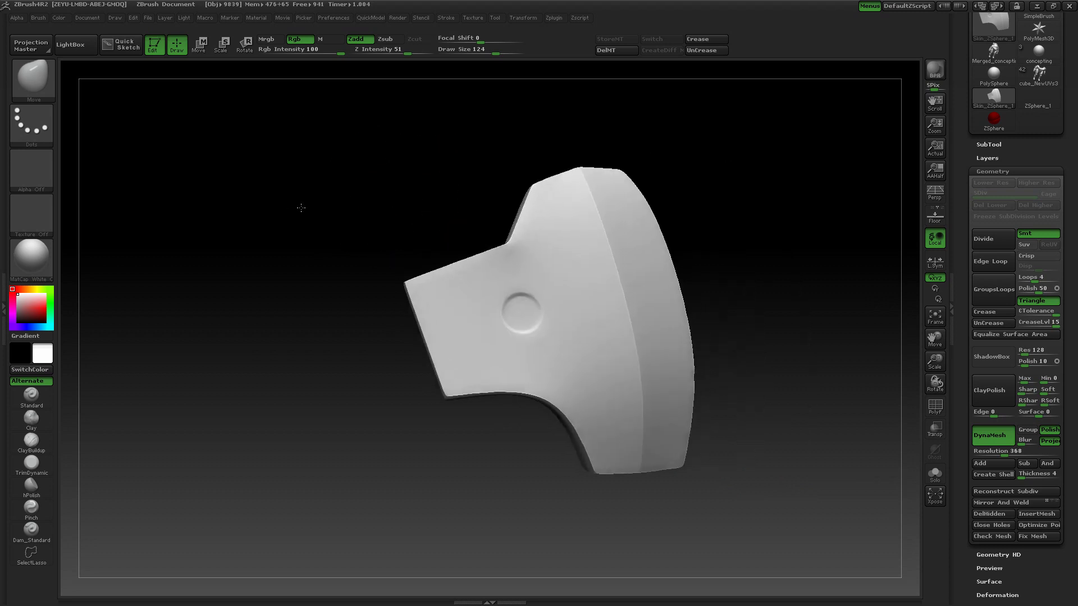
pyautogui.moveTo(746, 211); pyautogui.dragTo(757, 227)
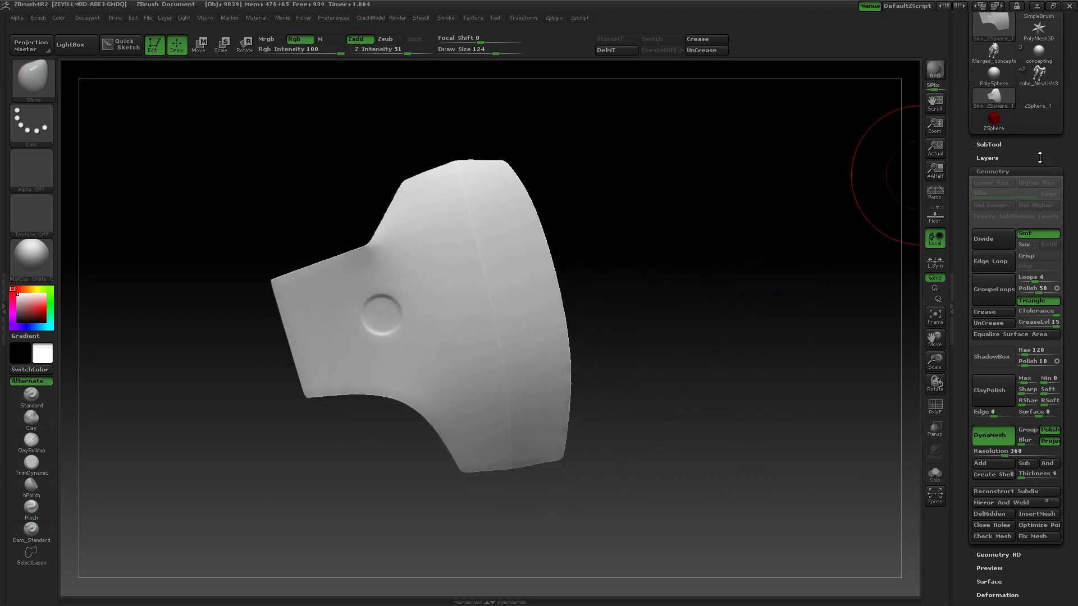
# Step: Close ZBrush without saving the project and switch to Blender
pyautogui.moveTo(1039, 163); pyautogui.dragTo(1038, 267)
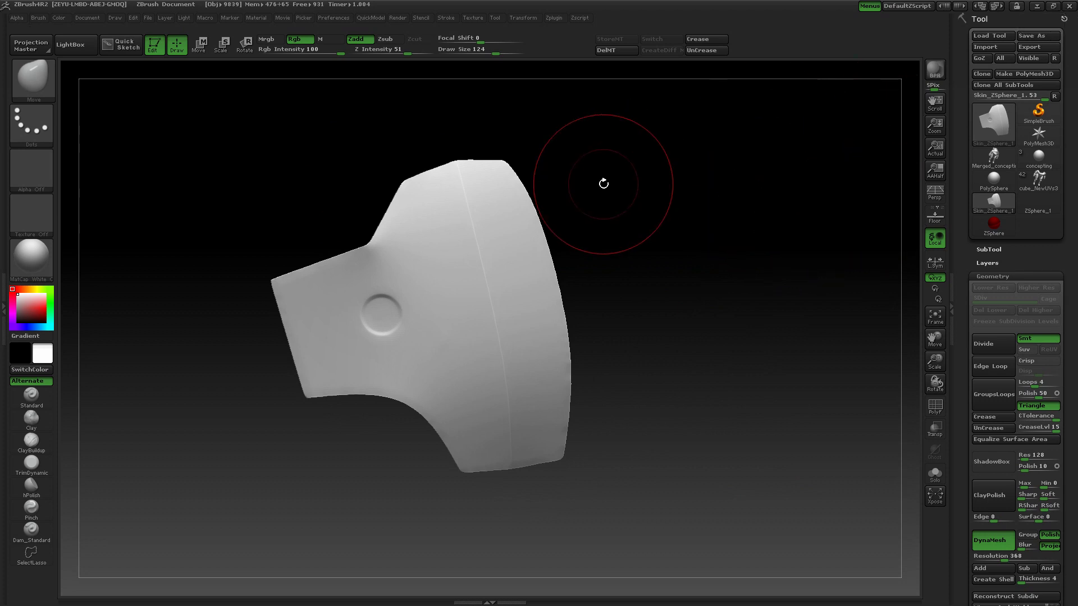
pyautogui.moveTo(709, 183); pyautogui.dragTo(724, 179)
pyautogui.click(1069, 6)
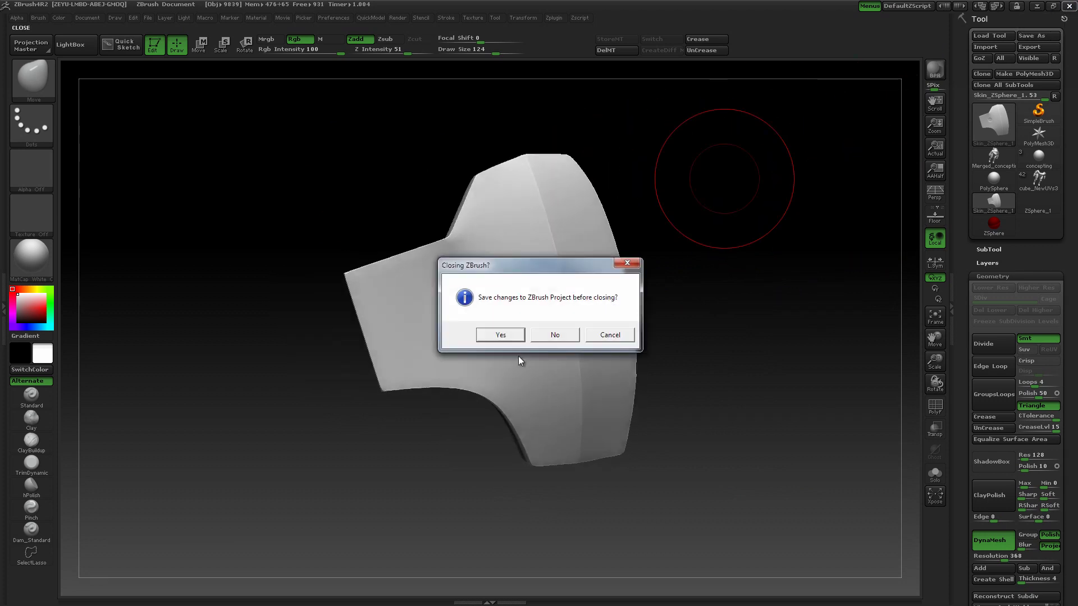
pyautogui.click(554, 337)
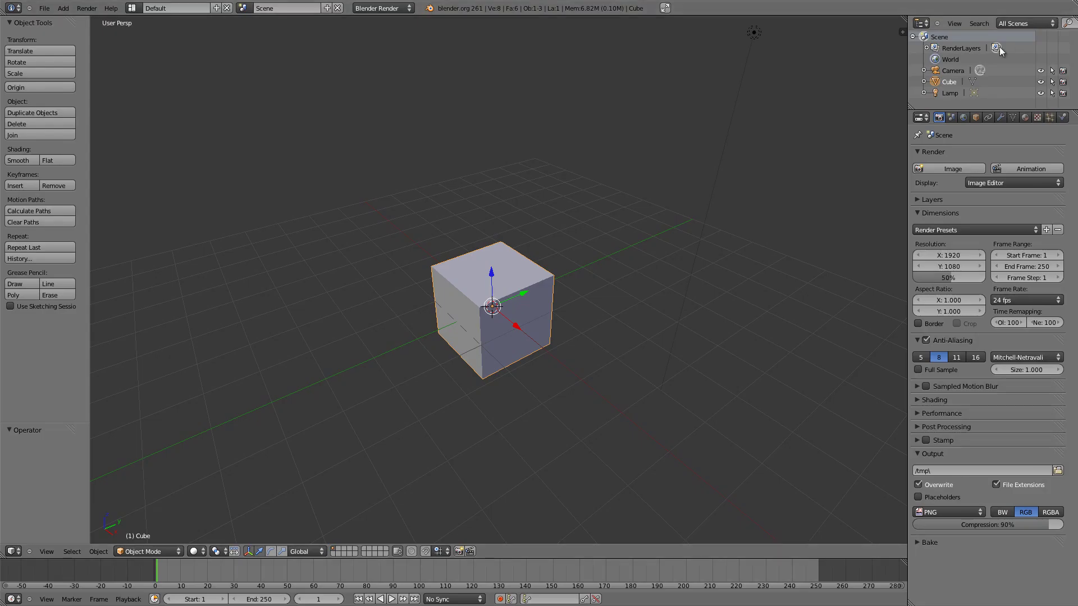
# Step: Delete the default cube, camera and lamp to empty the scene
pyautogui.moveTo(558, 264); pyautogui.dragTo(603, 191, button='middle')
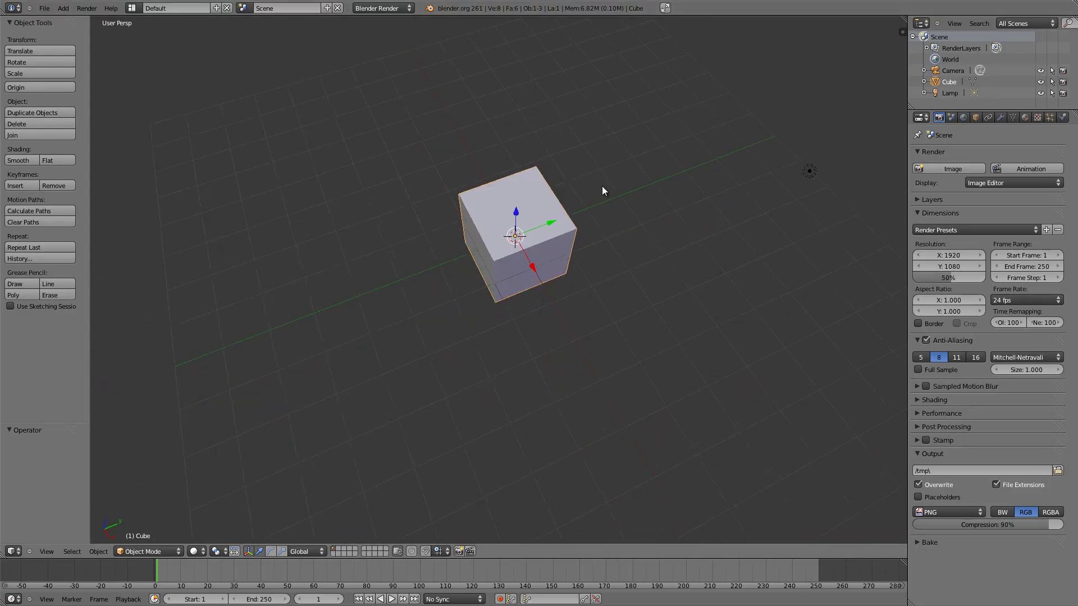
pyautogui.press('x')
pyautogui.click(607, 236)
pyautogui.press('a')
pyautogui.press('x')
pyautogui.click(707, 254)
# Step: Add a UV sphere at the origin and give it a level 3 subdivision surface
pyautogui.hotkey('shift', 'a')
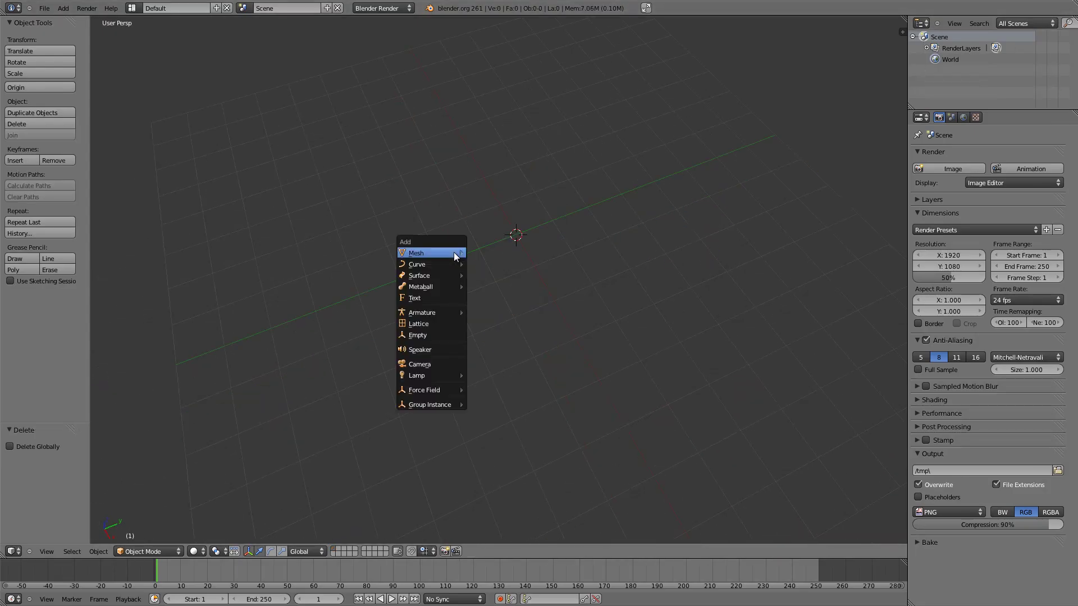
pyautogui.moveTo(455, 256)
pyautogui.click(495, 287)
pyautogui.scroll(4, 587, 179)
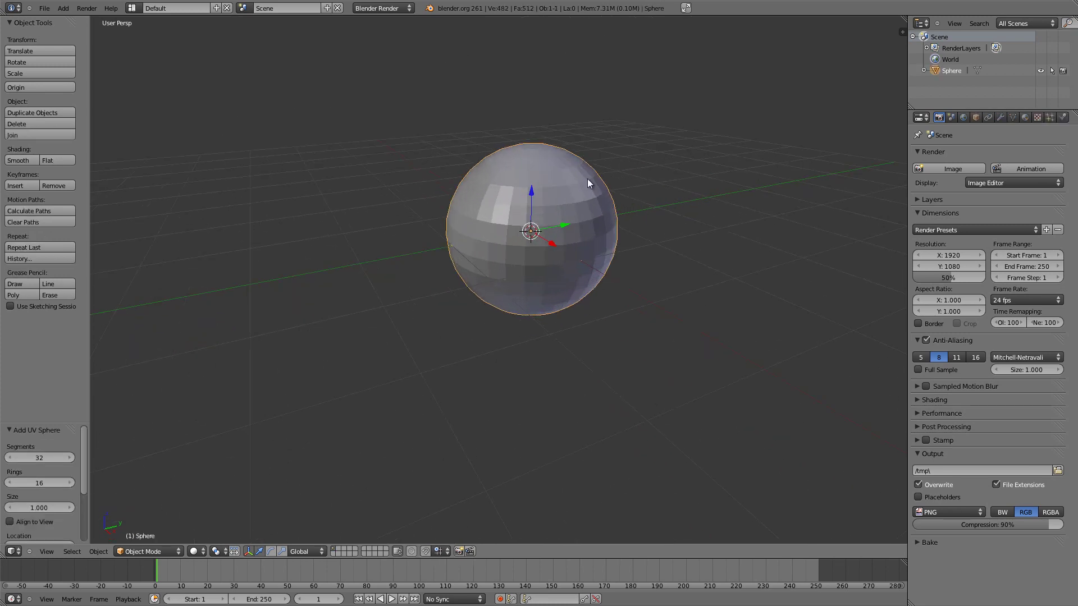
pyautogui.hotkey('ctrl', '3')
pyautogui.press('KP_Decimal')
pyautogui.scroll(2, 372, 274)
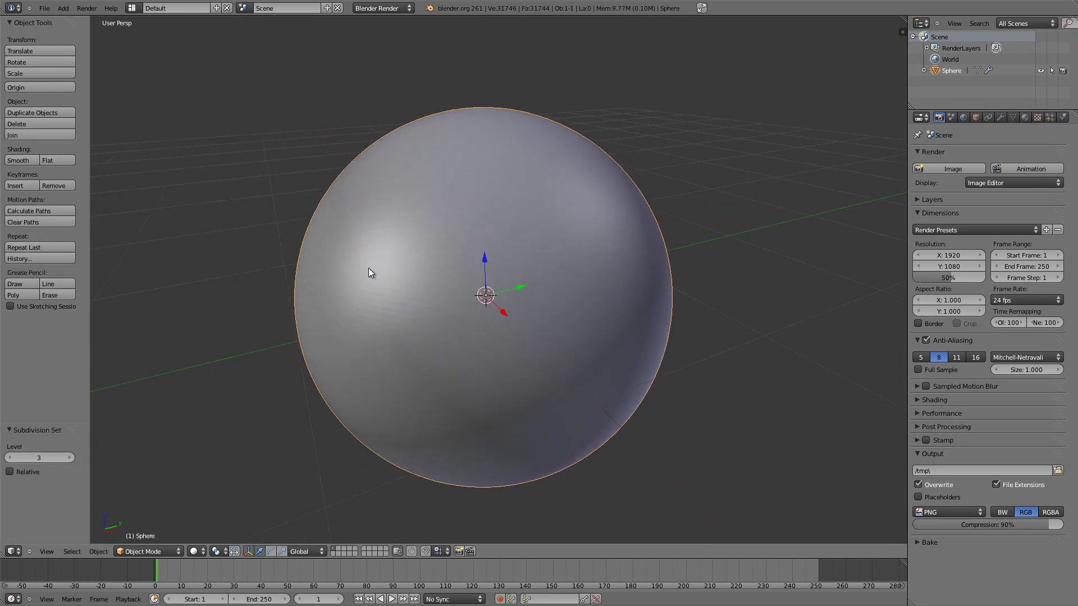
# Step: Add a mesh plane at the sphere's centre and show the scene in wireframe
pyautogui.press('a')
pyautogui.hotkey('shift', 'a')
pyautogui.moveTo(225, 270)
pyautogui.press('Escape')
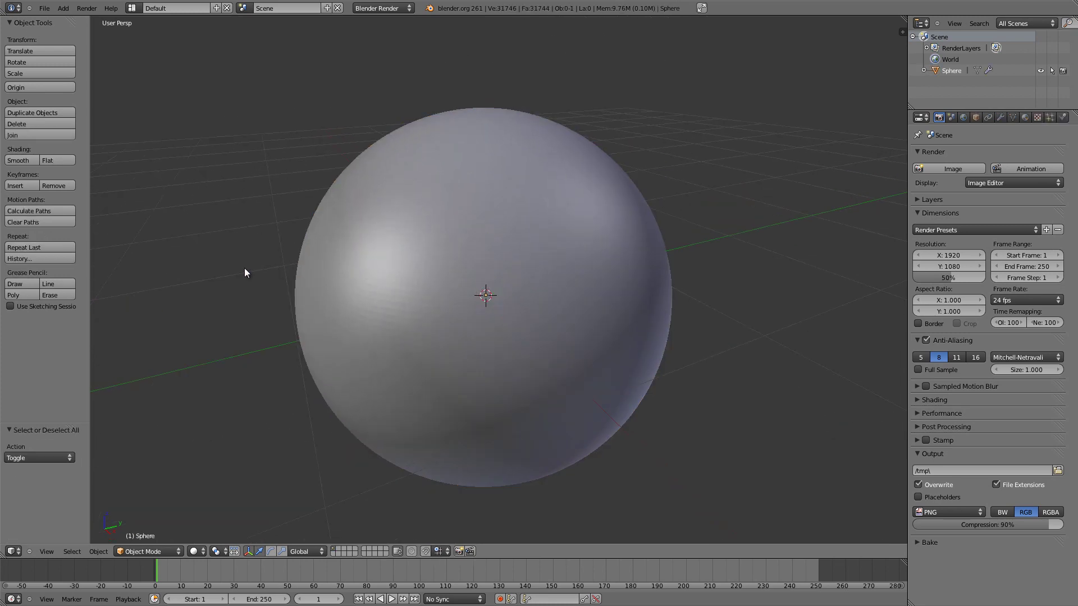
pyautogui.hotkey('shift', 'a')
pyautogui.click(275, 271)
pyautogui.moveTo(541, 275); pyautogui.dragTo(678, 276, button='middle')
pyautogui.scroll(-4, 694, 235)
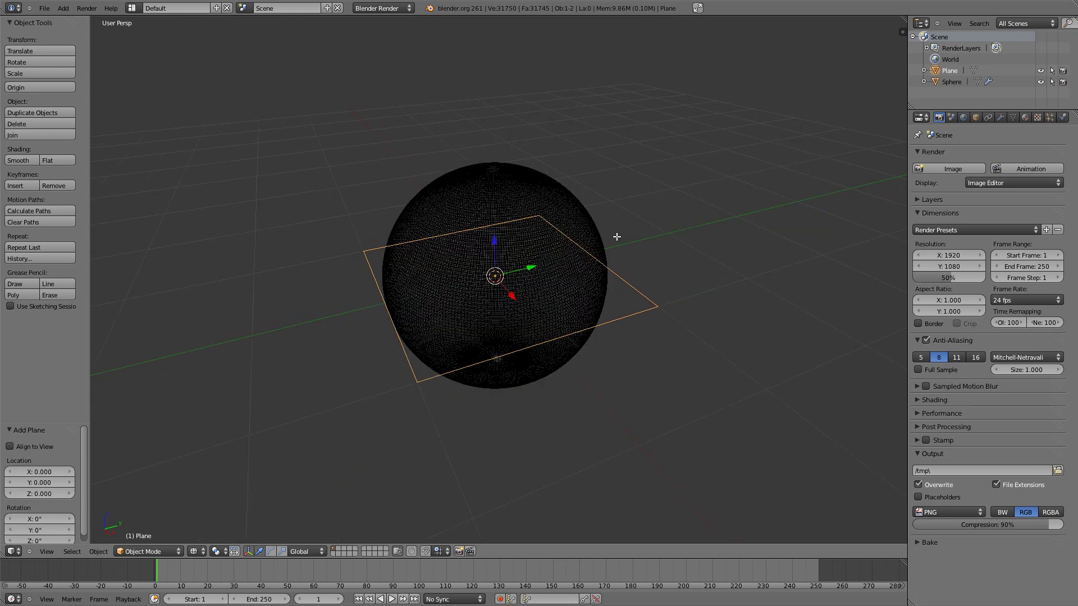
pyautogui.scroll(2, 616, 235)
# Step: Delete two of the plane's vertices so only one edge is left, and scale that edge down
pyautogui.press('Tab')
pyautogui.press('a')
pyautogui.press('b')
pyautogui.moveTo(260, 190); pyautogui.dragTo(719, 300)
pyautogui.moveTo(668, 209); pyautogui.dragTo(747, 314, button='middle')
pyautogui.press('s')
pyautogui.click(790, 344)
pyautogui.press('s')
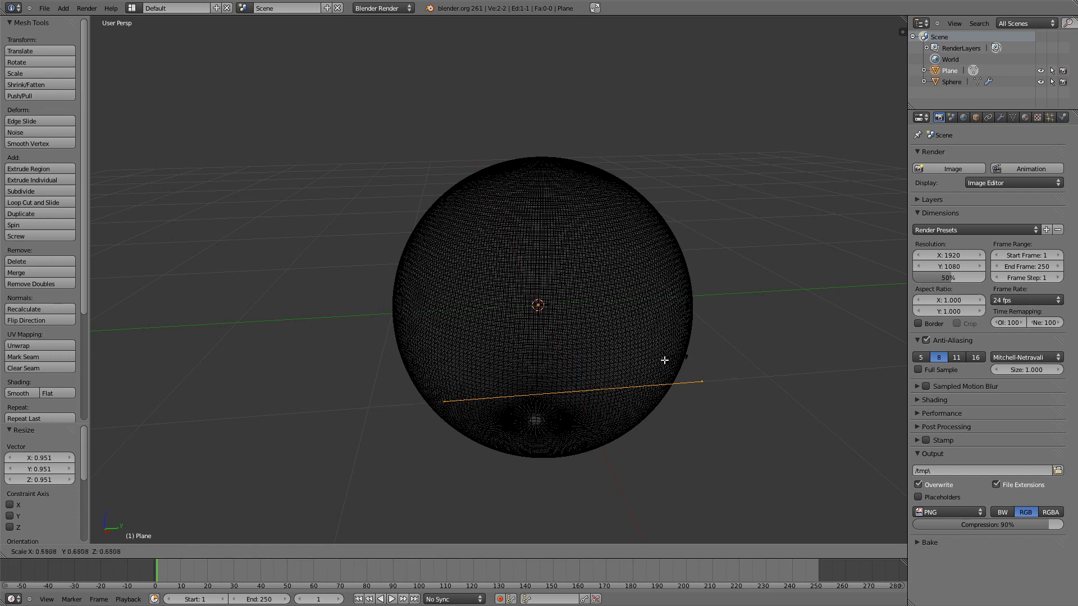
pyautogui.click(639, 364)
# Step: Return to solid shading and move the edge in front of the sphere
pyautogui.press('z')
pyautogui.moveTo(674, 368)
pyautogui.mouseDown(button='middle')
pyautogui.moveTo(696, 321)
pyautogui.moveTo(653, 297)
pyautogui.mouseUp(button='middle')
pyautogui.press('g')
pyautogui.click(632, 330)
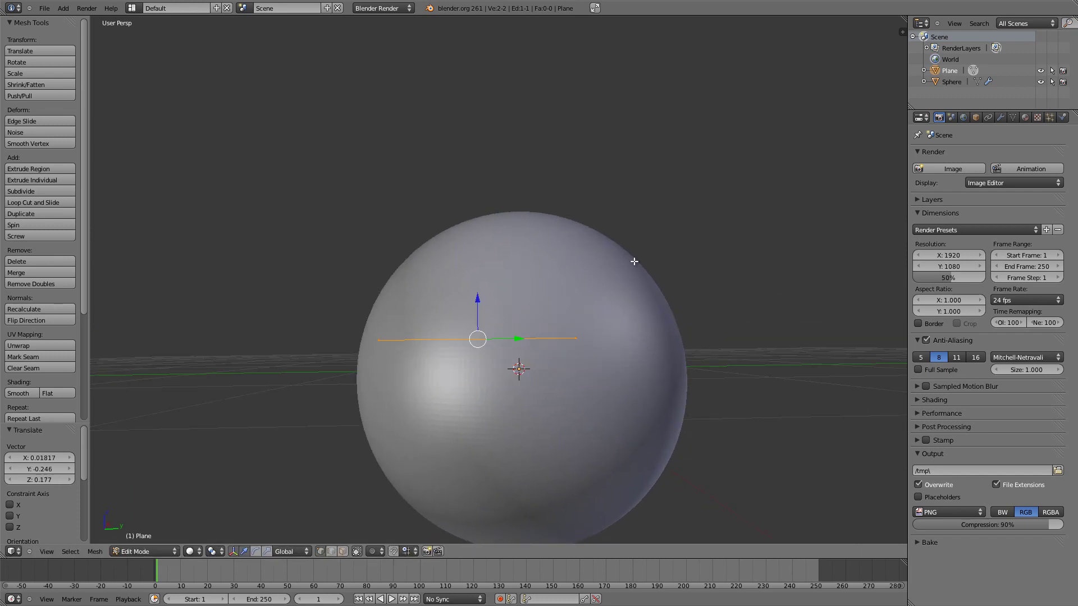
pyautogui.moveTo(619, 219); pyautogui.dragTo(649, 285, button='middle')
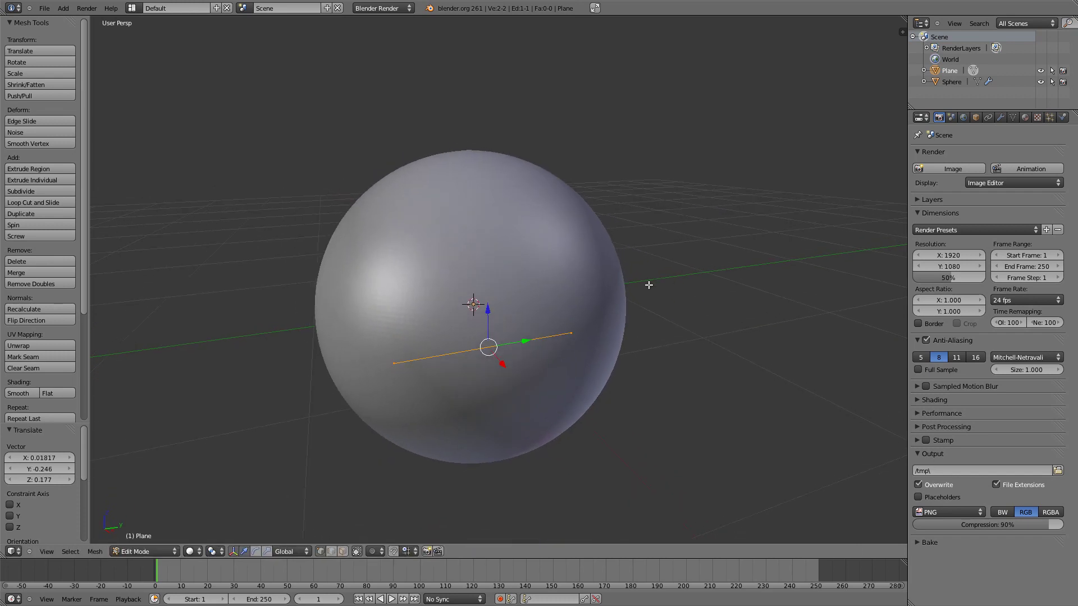
# Step: Set the snap element to Face and move the edge onto the sphere's surface
pyautogui.click(407, 551)
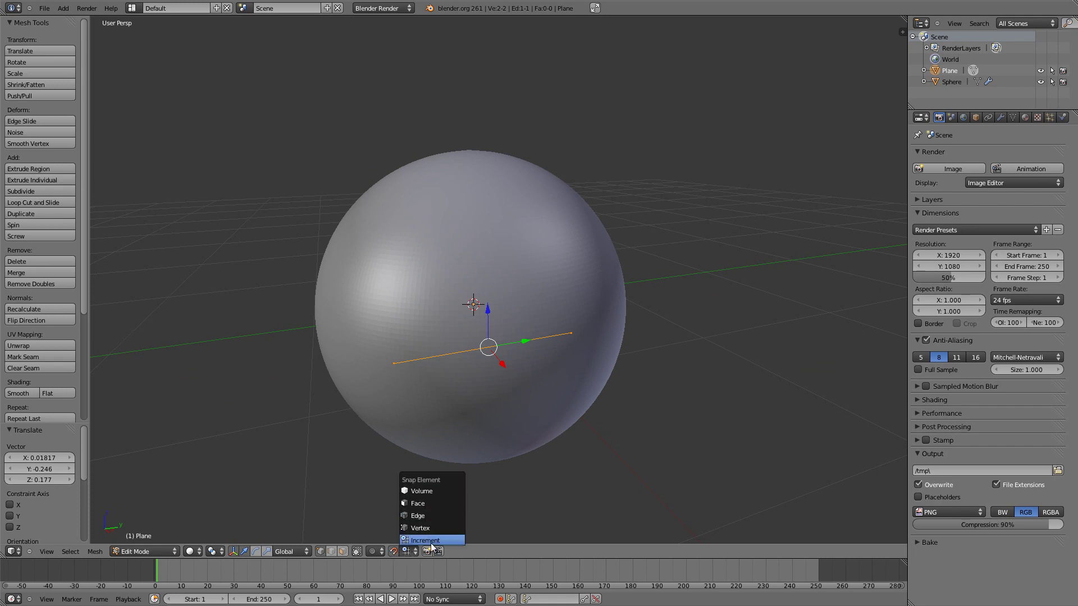
pyautogui.click(426, 491)
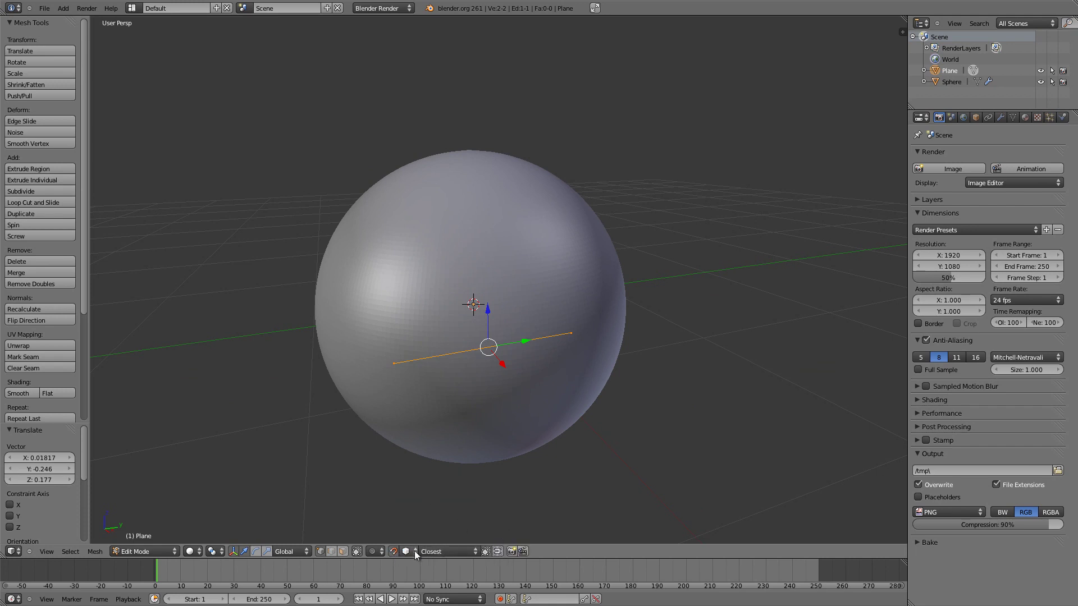
pyautogui.click(414, 550)
pyautogui.click(413, 502)
pyautogui.press('g')
pyautogui.click(597, 354)
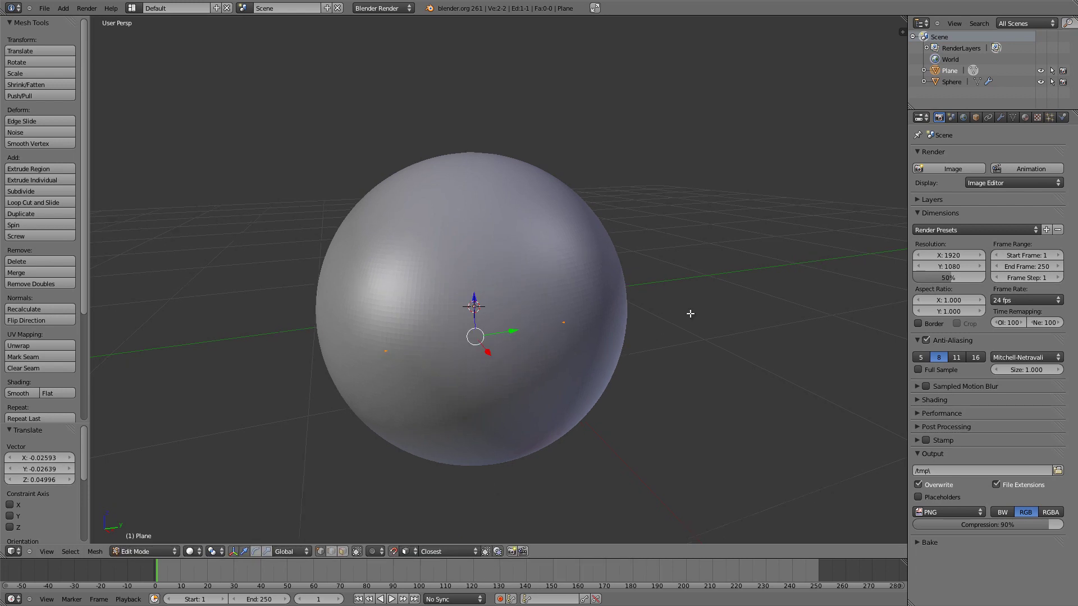
# Step: Shorten the edge by sliding one end vertex along the sphere toward the other end
pyautogui.moveTo(690, 313)
pyautogui.mouseDown(button='middle')
pyautogui.moveTo(652, 308)
pyautogui.moveTo(666, 332)
pyautogui.moveTo(724, 313)
pyautogui.moveTo(662, 294)
pyautogui.moveTo(542, 319)
pyautogui.mouseUp(button='middle')
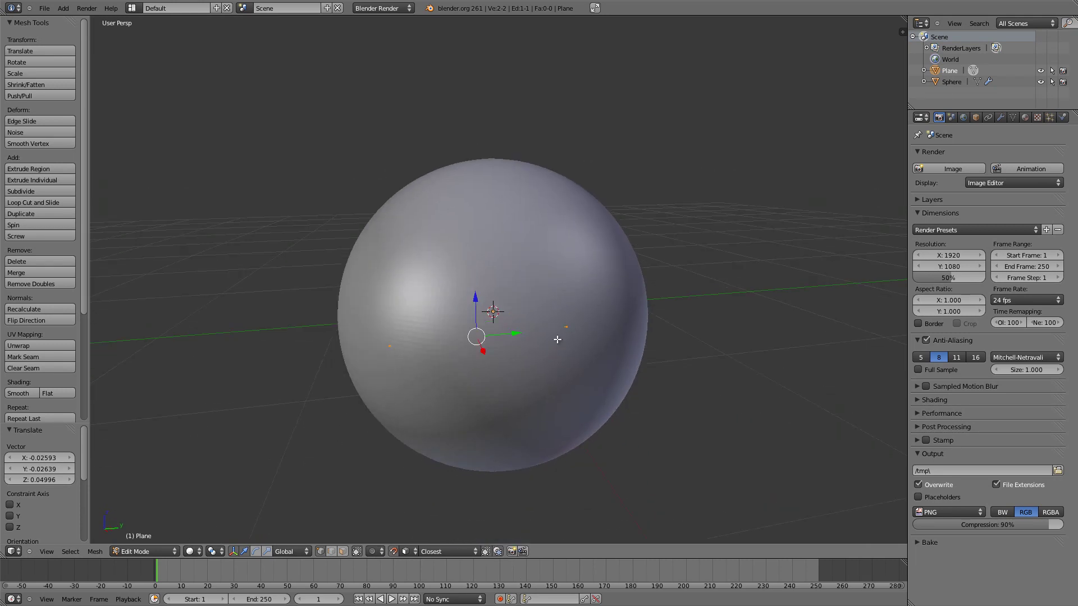
pyautogui.press('g')
pyautogui.click(474, 364)
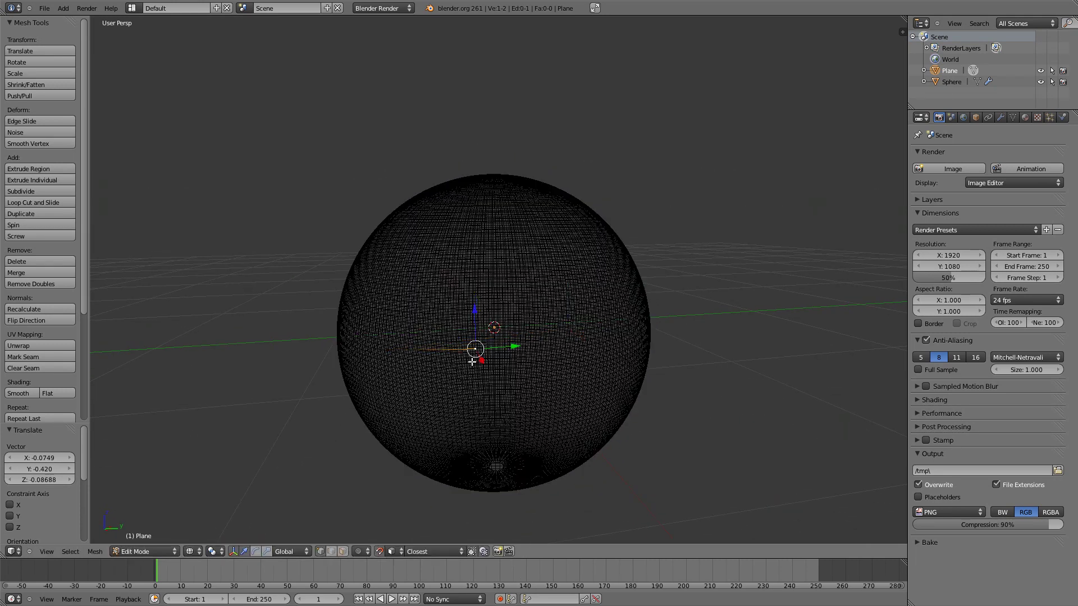
pyautogui.moveTo(500, 327); pyautogui.dragTo(534, 328, button='middle')
pyautogui.press('a')
# Step: Leave mesh editing and toggle Optimal Display in the sphere's subdivision surface modifier
pyautogui.press('Tab')
pyautogui.rightClick(492, 266)
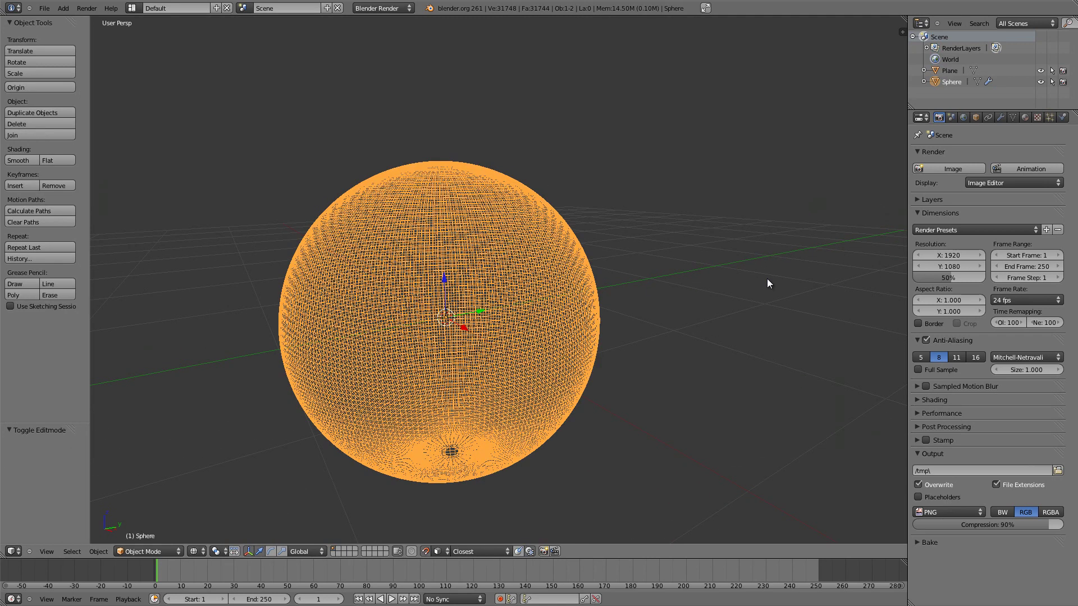
pyautogui.click(1025, 116)
pyautogui.click(1000, 116)
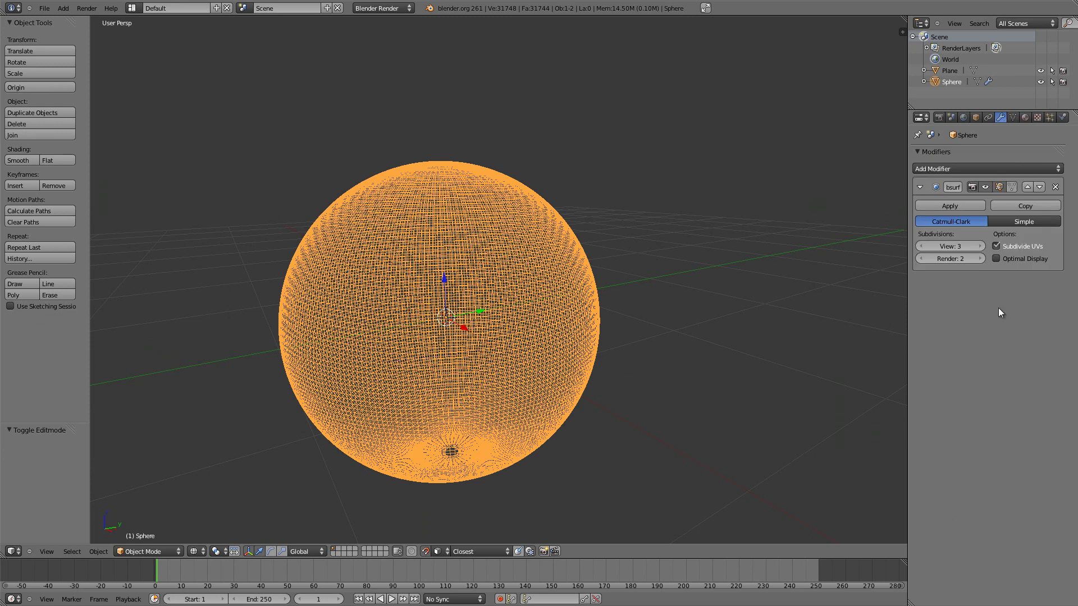
pyautogui.click(999, 260)
pyautogui.press('z')
# Step: Edit the plane mesh again and move one end vertex of its edge closer to the other along the sphere
pyautogui.rightClick(436, 355)
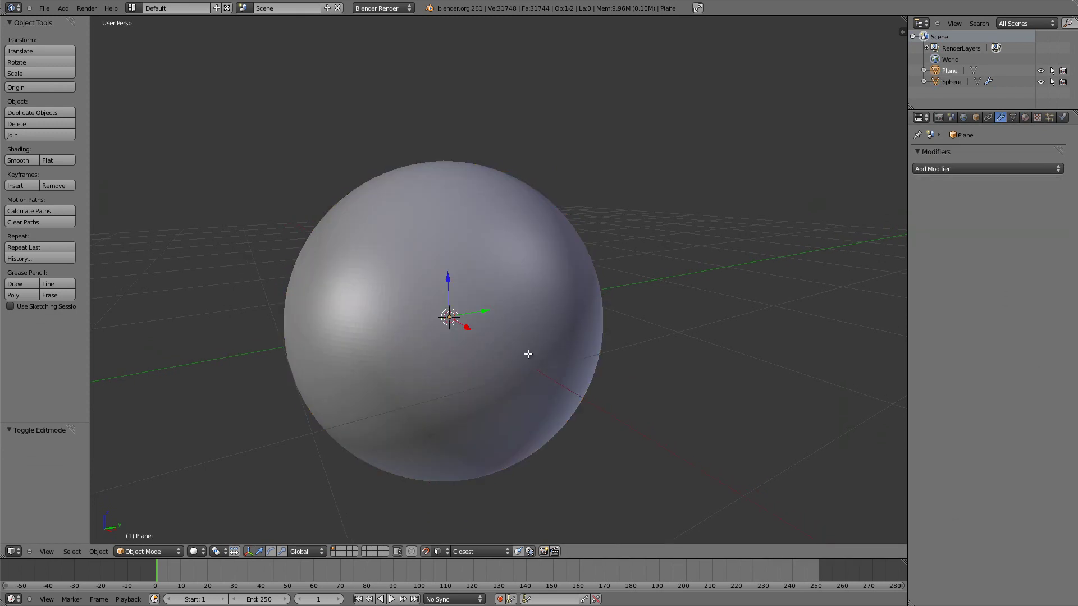
pyautogui.press('Tab')
pyautogui.press('z')
pyautogui.press('a')
pyautogui.press('z')
pyautogui.moveTo(582, 330); pyautogui.dragTo(556, 309, button='middle')
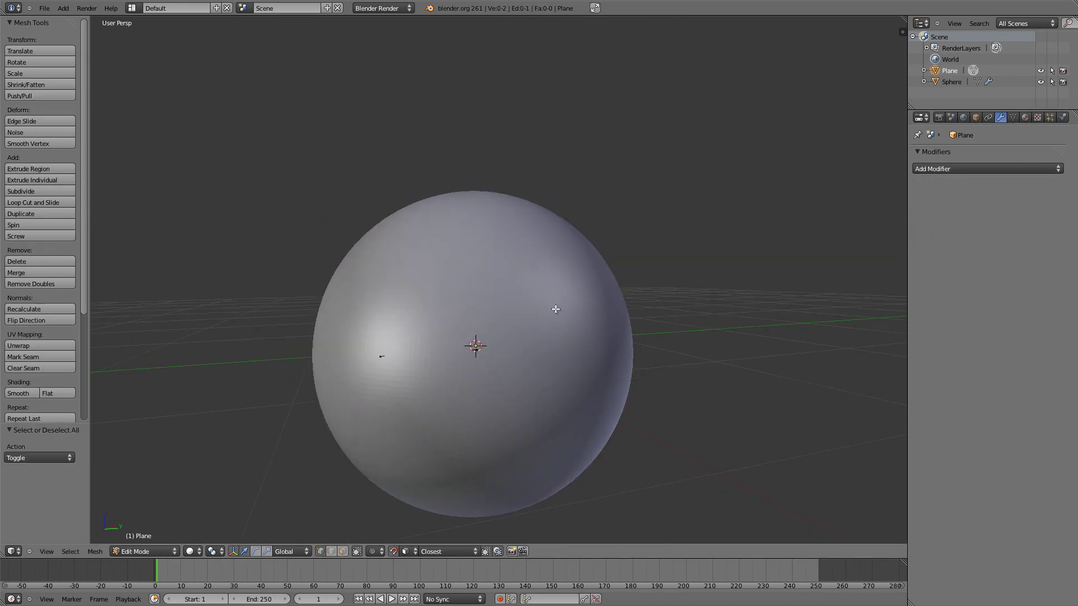
pyautogui.rightClick(478, 352)
pyautogui.press('g')
pyautogui.click(444, 364)
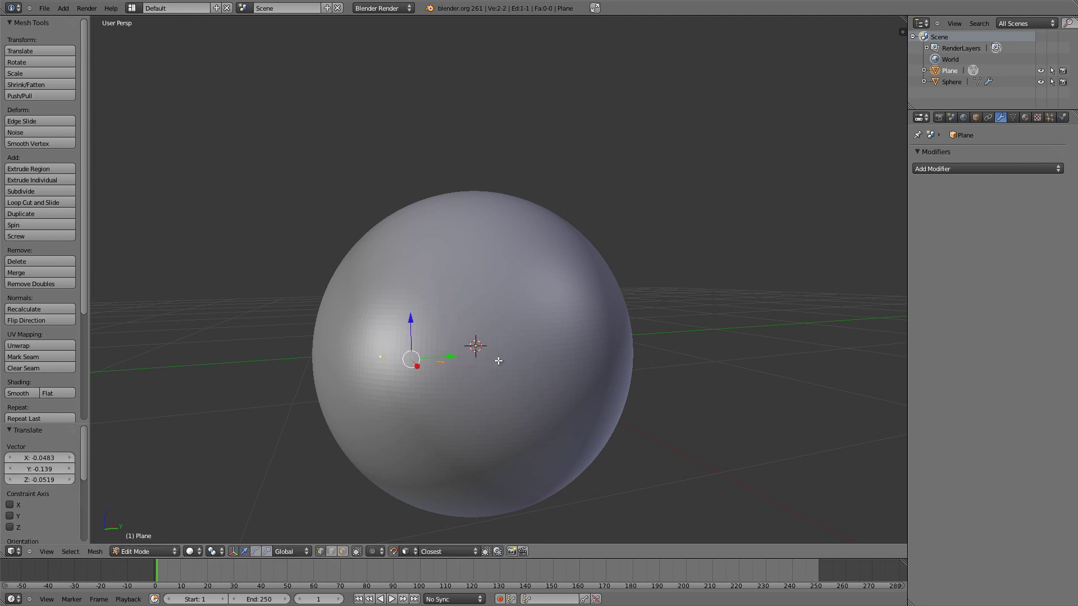
# Step: Extrude the edge upward on the sphere into a quad and adjust its two inner corners
pyautogui.press('e')
pyautogui.click(494, 315)
pyautogui.press('g')
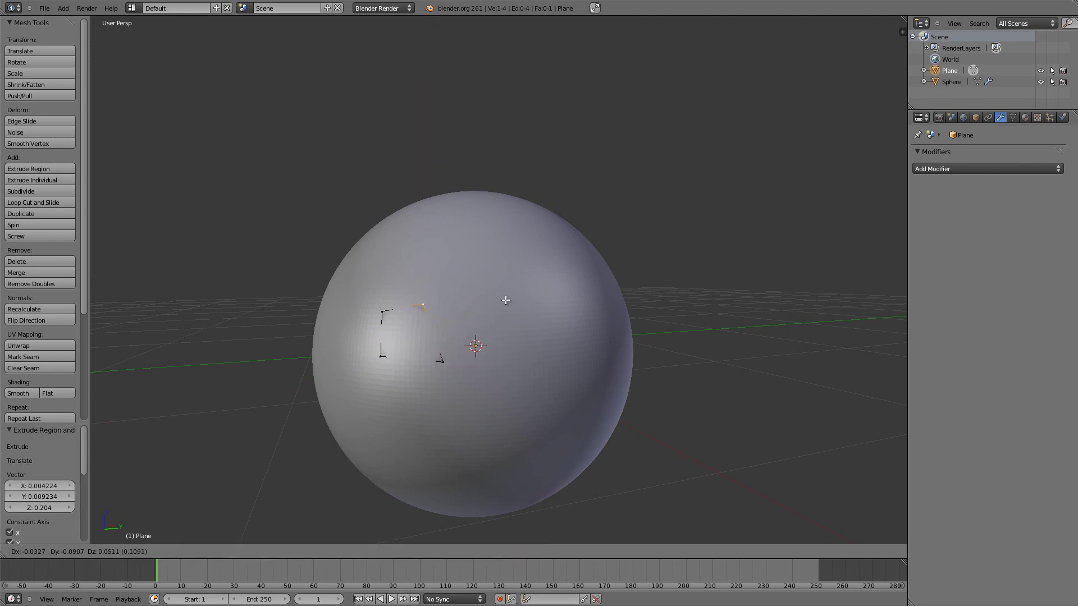
pyautogui.click(499, 297)
pyautogui.rightClick(450, 368)
pyautogui.press('g')
pyautogui.click(433, 369)
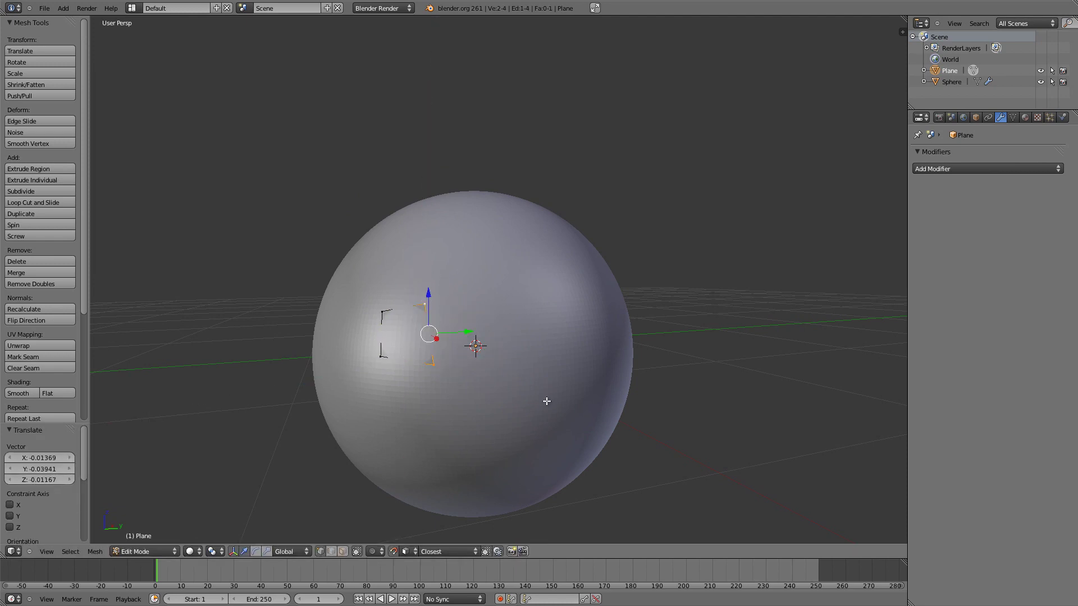
# Step: Extrude a second quad sideways from the first, and extrude its upper and lower edges into two more quads
pyautogui.press('e')
pyautogui.click(612, 397)
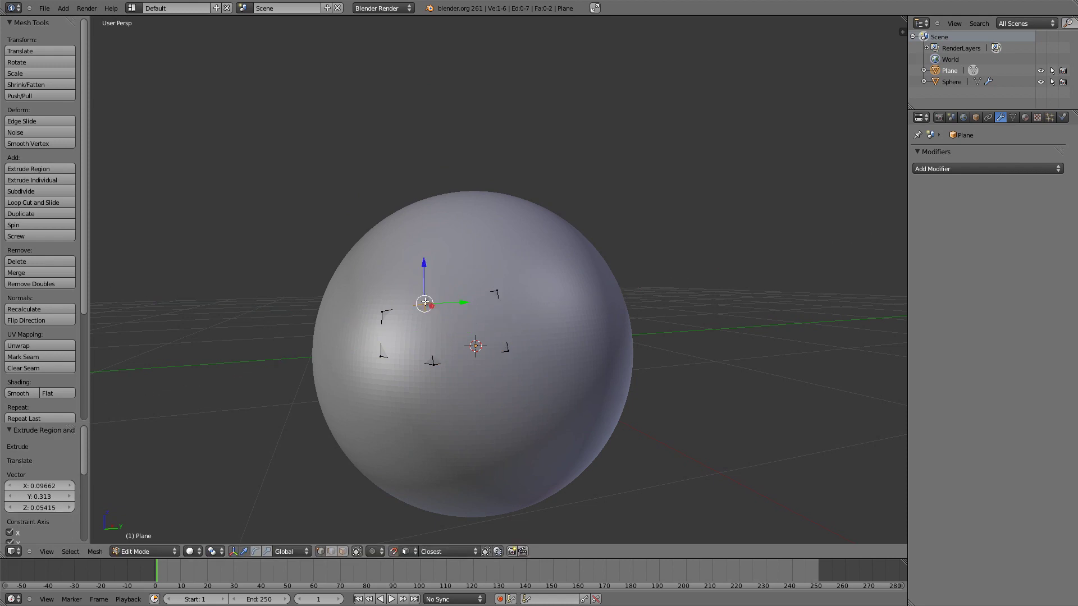
pyautogui.press('e')
pyautogui.click(534, 304)
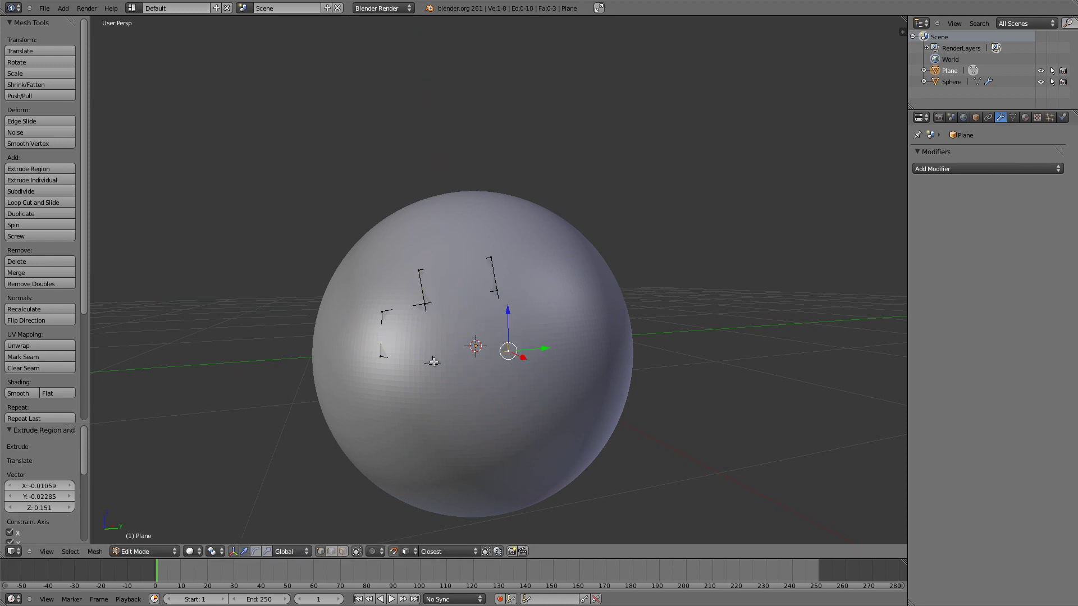
pyautogui.press('e')
pyautogui.click(596, 400)
pyautogui.press('a')
# Step: Add a lengthwise loop cut through the middle of the three stacked quads and check it in wireframe
pyautogui.hotkey('ctrl', 'r')
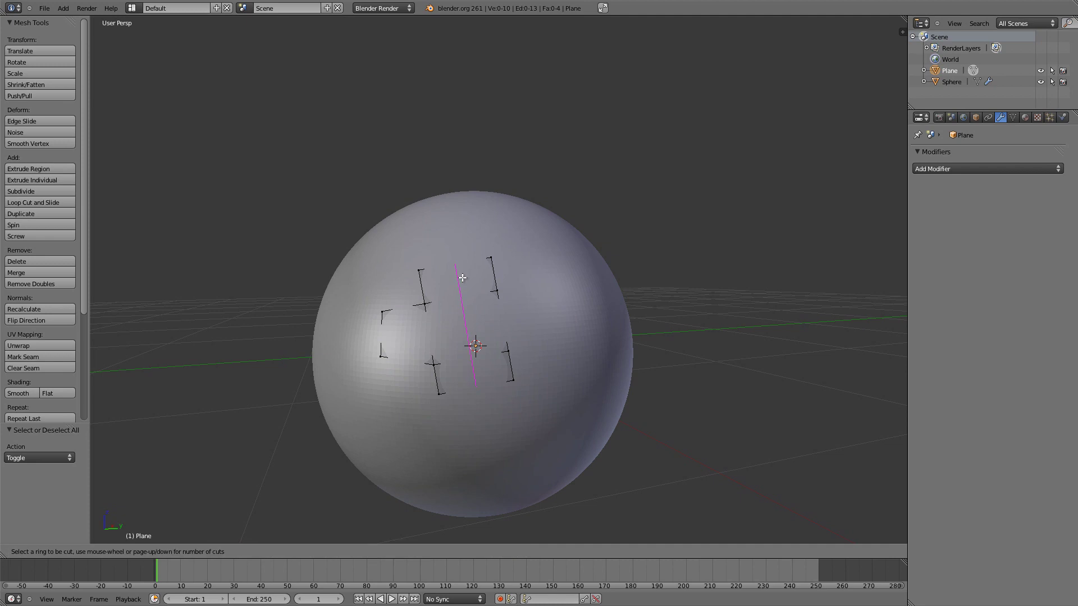
pyautogui.click(473, 308)
pyautogui.press('z')
pyautogui.press('z')
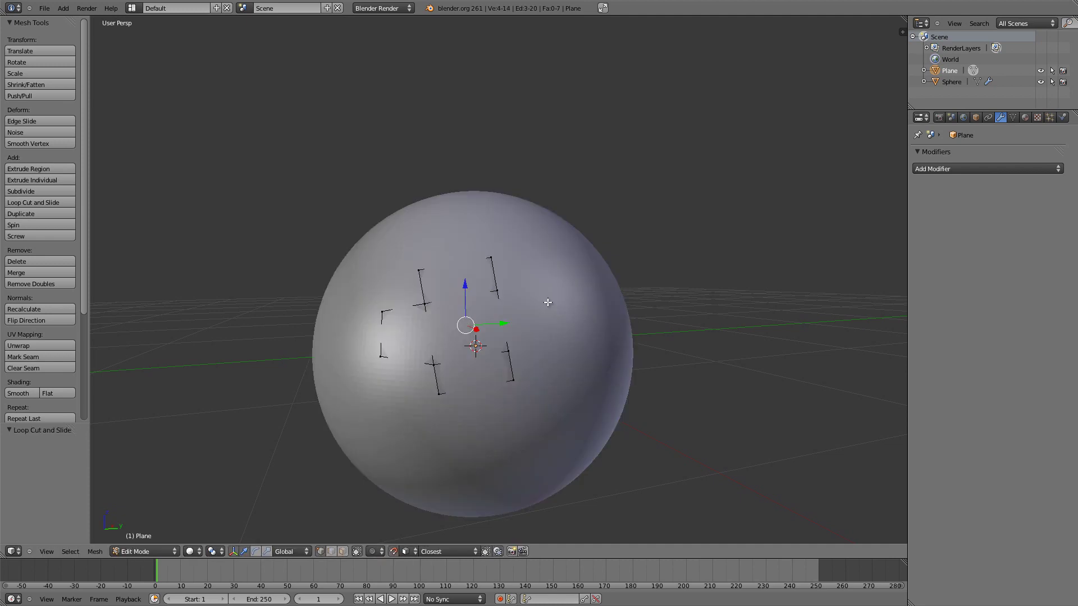
# Step: Move the new middle edge loop so it snaps onto the sphere's surface, and scale it
pyautogui.press('g')
pyautogui.click(547, 301)
pyautogui.moveTo(460, 325); pyautogui.dragTo(430, 319, button='middle')
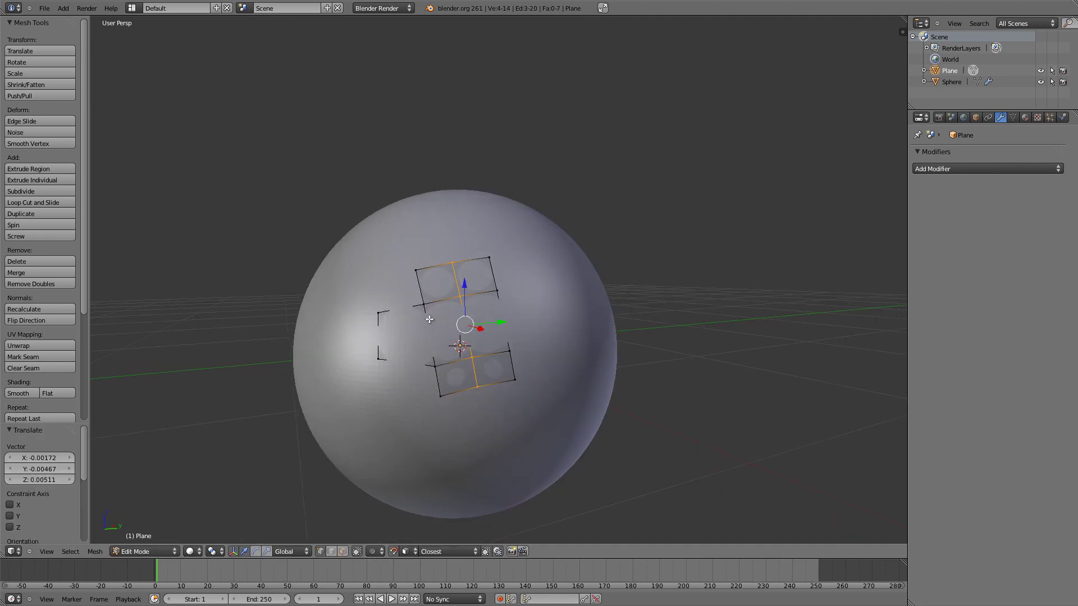
pyautogui.moveTo(521, 312); pyautogui.dragTo(509, 317, button='middle')
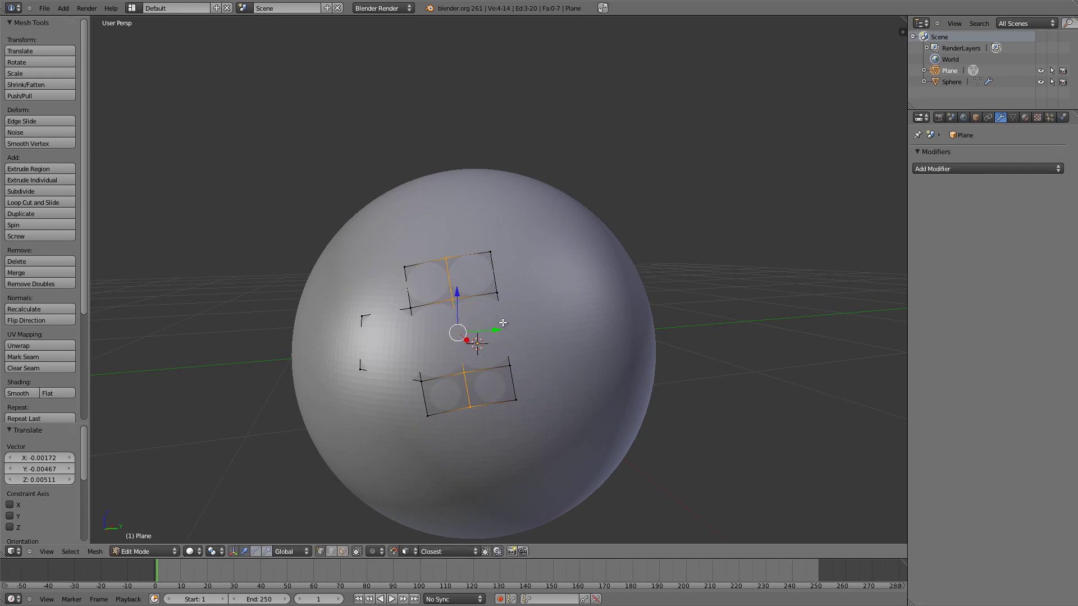
pyautogui.press('s')
pyautogui.click(542, 326)
pyautogui.moveTo(466, 319); pyautogui.dragTo(618, 322, button='middle')
pyautogui.press('a')
# Step: Delete the sphere in object mode and return to editing the plane mesh
pyautogui.moveTo(395, 331); pyautogui.dragTo(580, 239, button='middle')
pyautogui.press('Tab')
pyautogui.rightClick(458, 200)
pyautogui.press('x')
pyautogui.click(458, 199)
pyautogui.rightClick(540, 265)
pyautogui.press('Tab')
pyautogui.moveTo(629, 277); pyautogui.dragTo(525, 321, button='middle')
pyautogui.scroll(3, 524, 321)
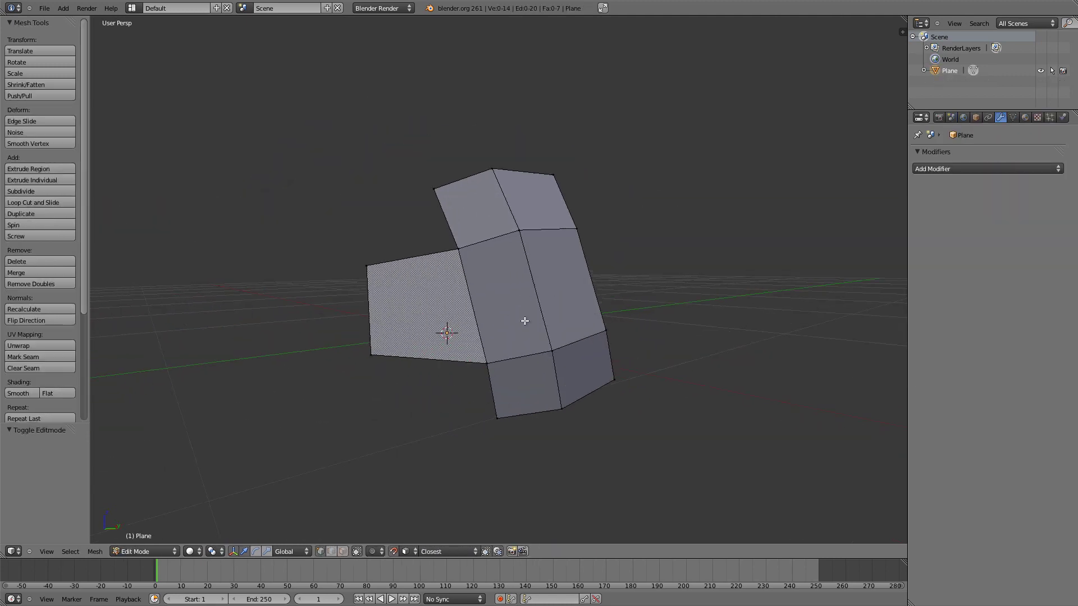
# Step: Reposition the lower section's two outer junction vertices and its far bottom corner to even out the panel
pyautogui.moveTo(491, 358); pyautogui.dragTo(488, 333)
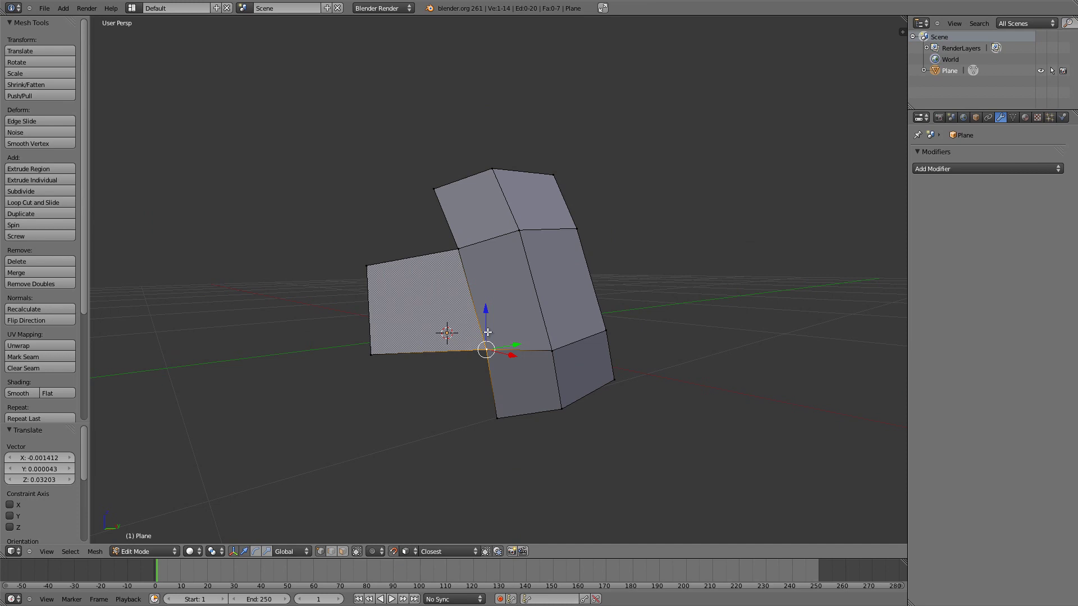
pyautogui.press('g')
pyautogui.click(604, 320)
pyautogui.rightClick(619, 376)
pyautogui.press('g')
pyautogui.click(609, 377)
pyautogui.press('g')
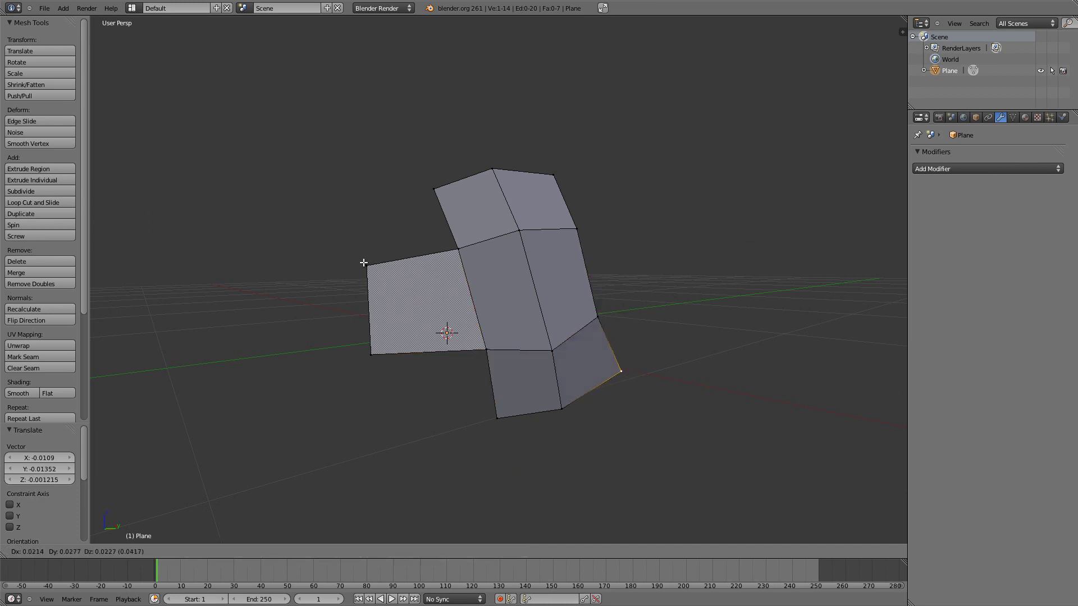
pyautogui.press('Escape')
# Step: Move the two outer corners of the side quad closer together to narrow its end
pyautogui.press('g')
pyautogui.click(365, 283)
pyautogui.rightClick(370, 354)
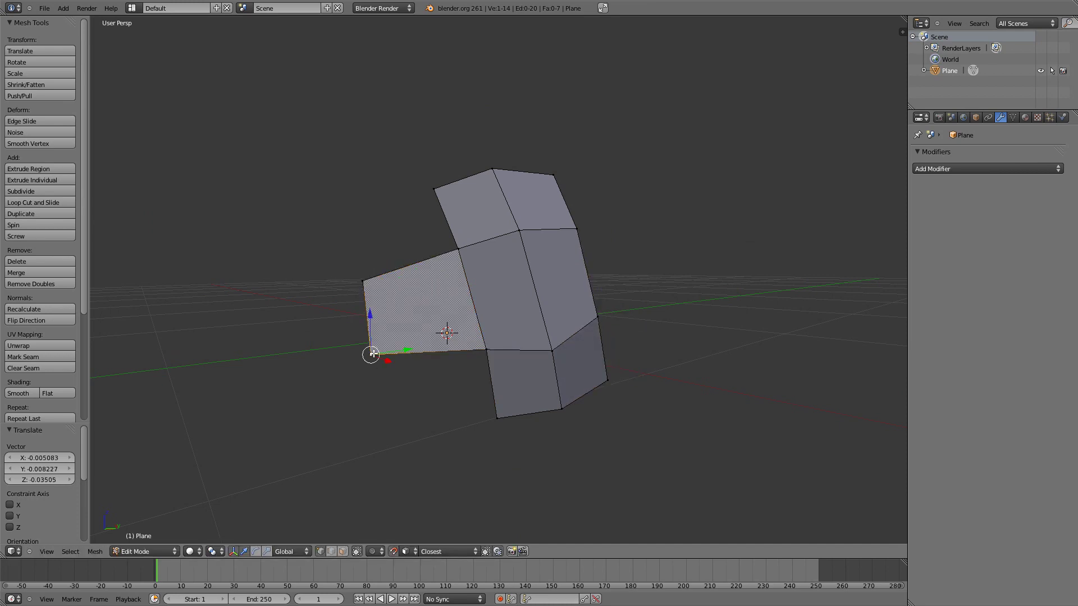
pyautogui.press('g')
pyautogui.click(381, 345)
# Step: Try to thicken the panel by extruding the whole mesh along its normals, and undo the extrusion
pyautogui.press('Tab')
pyautogui.moveTo(483, 269); pyautogui.dragTo(315, 263, button='middle')
pyautogui.moveTo(460, 272); pyautogui.dragTo(390, 289, button='middle')
pyautogui.press('Tab')
pyautogui.moveTo(517, 279); pyautogui.dragTo(654, 220, button='middle')
pyautogui.press('a')
pyautogui.press('e')
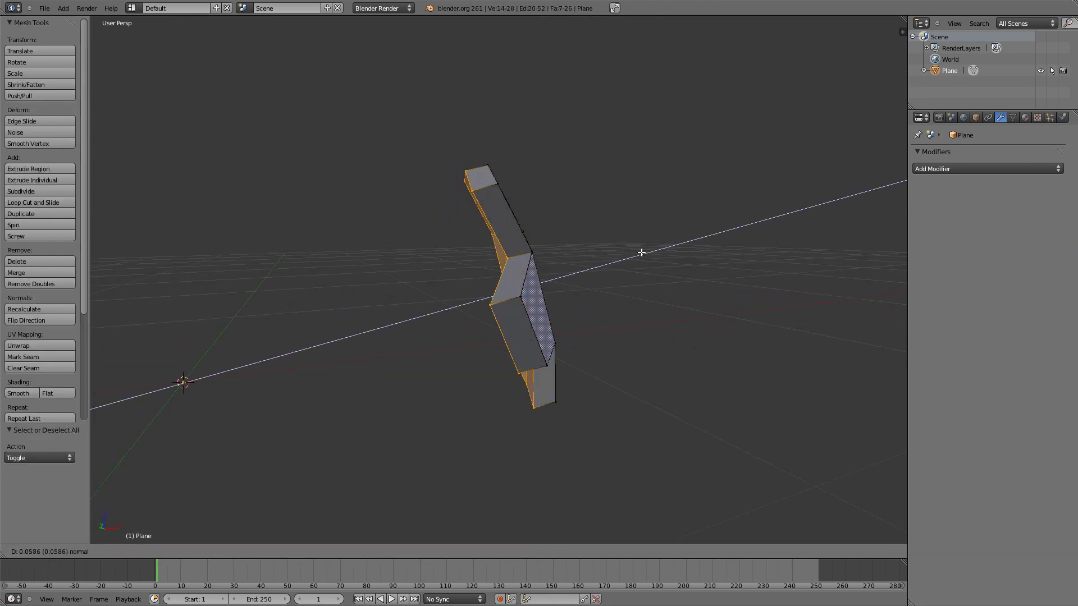
pyautogui.click(640, 274)
pyautogui.moveTo(688, 337); pyautogui.dragTo(681, 310, button='middle')
pyautogui.hotkey('ctrl', 'z')
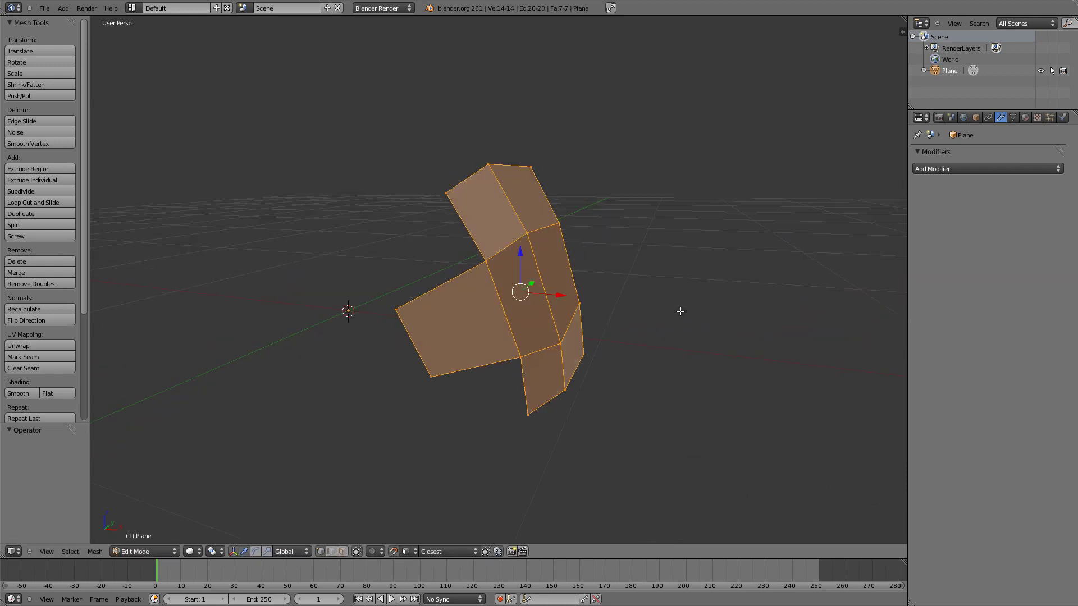
# Step: Add a Solidify modifier to the panel and set its thickness to 0.1
pyautogui.click(973, 168)
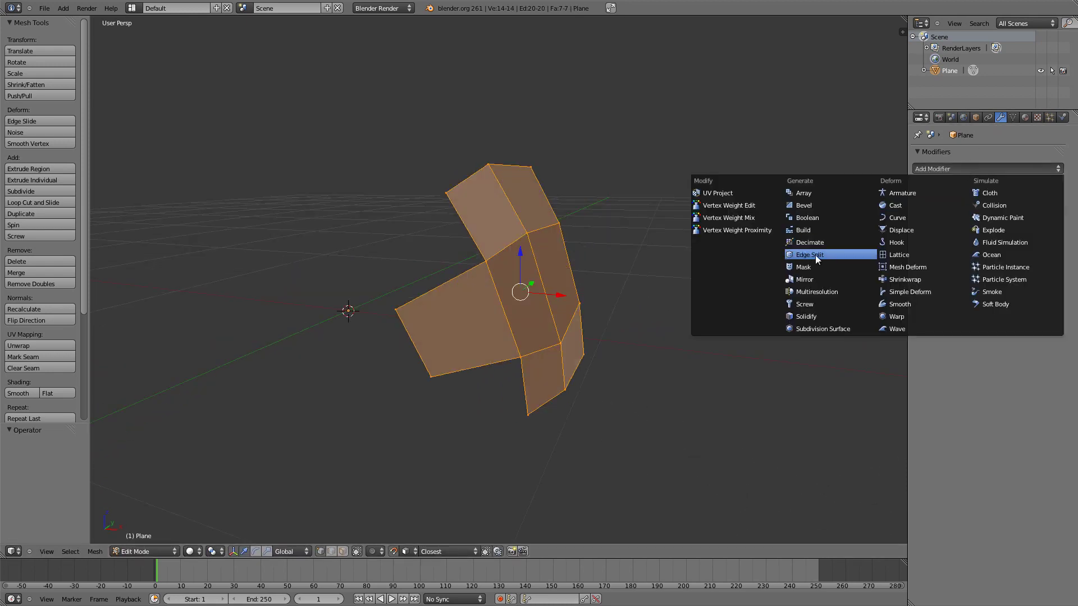
pyautogui.click(817, 314)
pyautogui.moveTo(634, 286); pyautogui.dragTo(746, 259, button='middle')
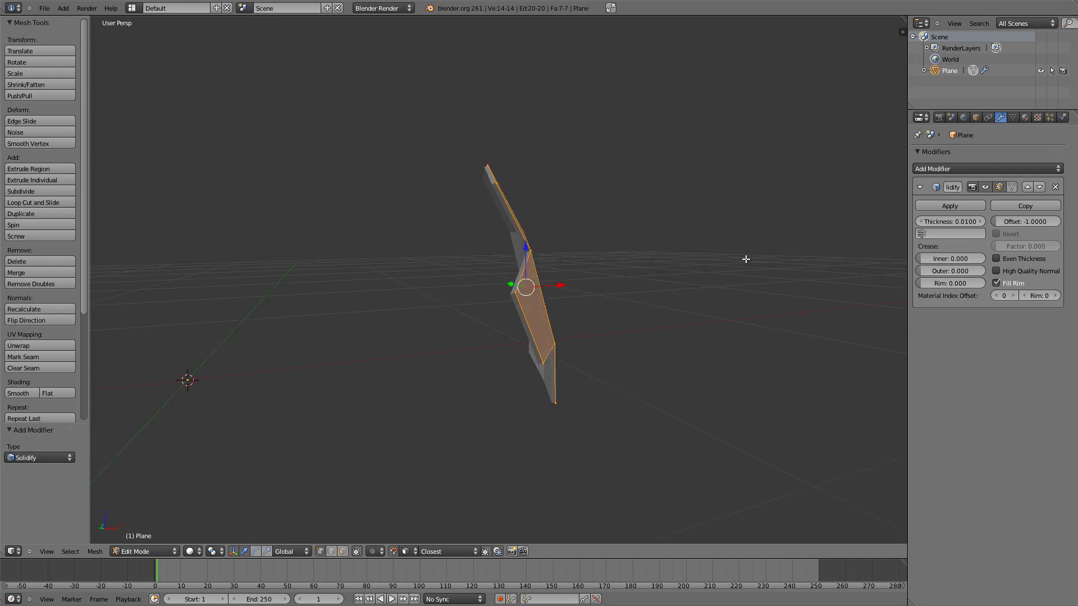
pyautogui.click(943, 221)
pyautogui.write('0.1')
pyautogui.press('Return')
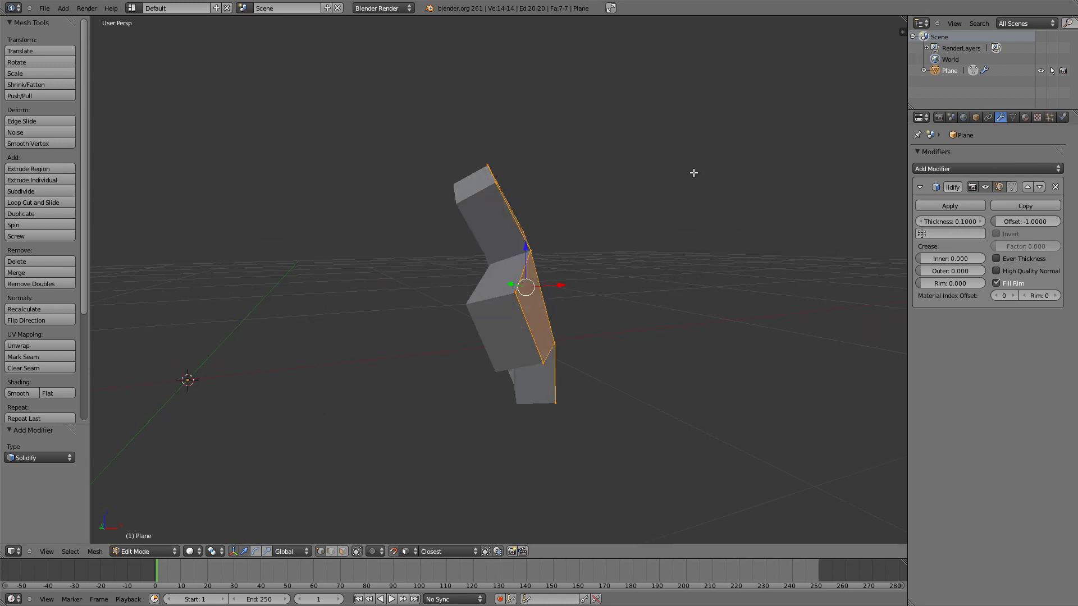
pyautogui.moveTo(696, 173); pyautogui.dragTo(519, 191, button='middle')
pyautogui.scroll(-4, 476, 182)
pyautogui.scroll(5, 483, 184)
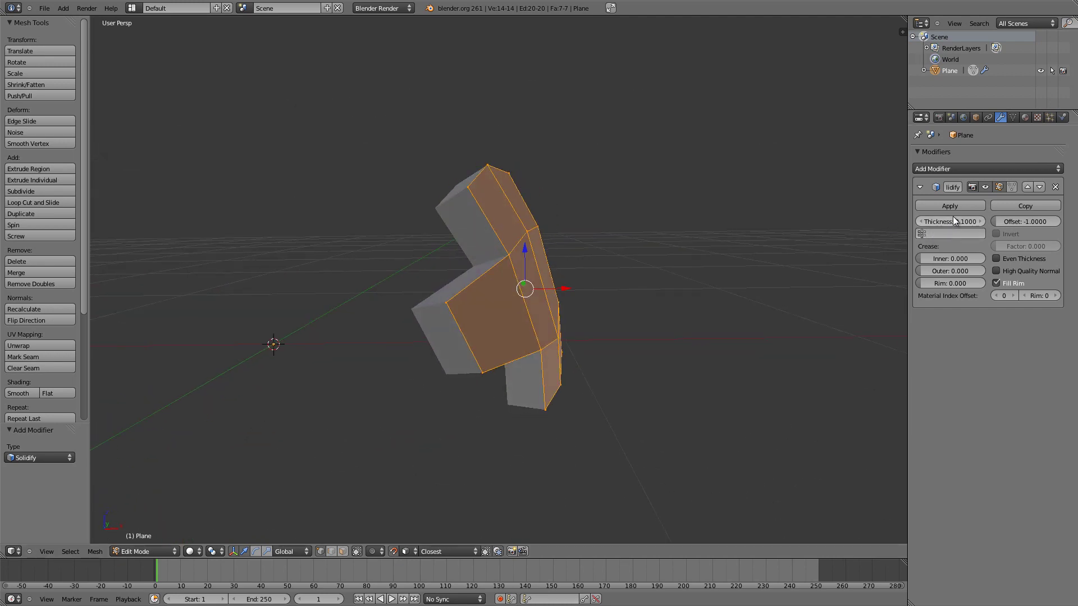
# Step: Reduce the Solidify thickness to about 0.054
pyautogui.moveTo(617, 247); pyautogui.dragTo(701, 250, button='middle')
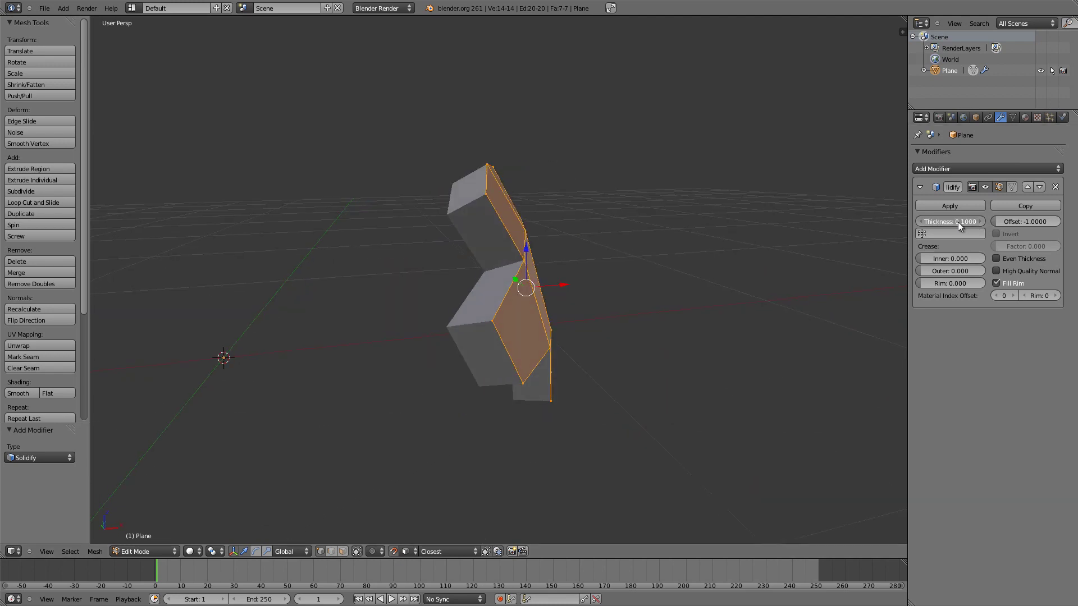
pyautogui.moveTo(940, 221); pyautogui.dragTo(926, 221)
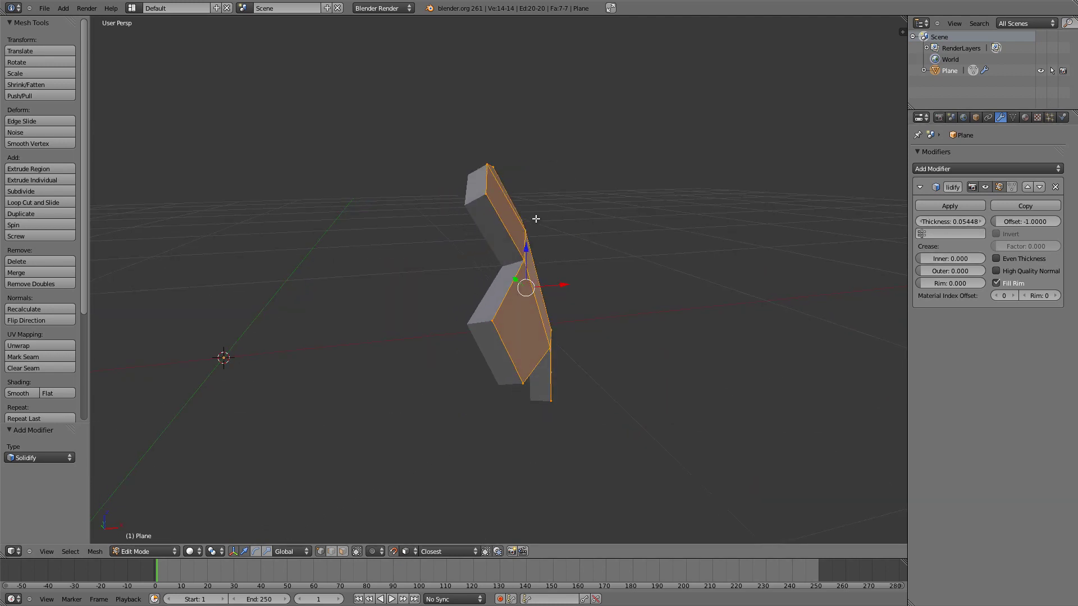
pyautogui.moveTo(646, 206); pyautogui.dragTo(625, 231, button='middle')
pyautogui.scroll(2, 676, 214)
pyautogui.press('Tab')
pyautogui.press('Tab')
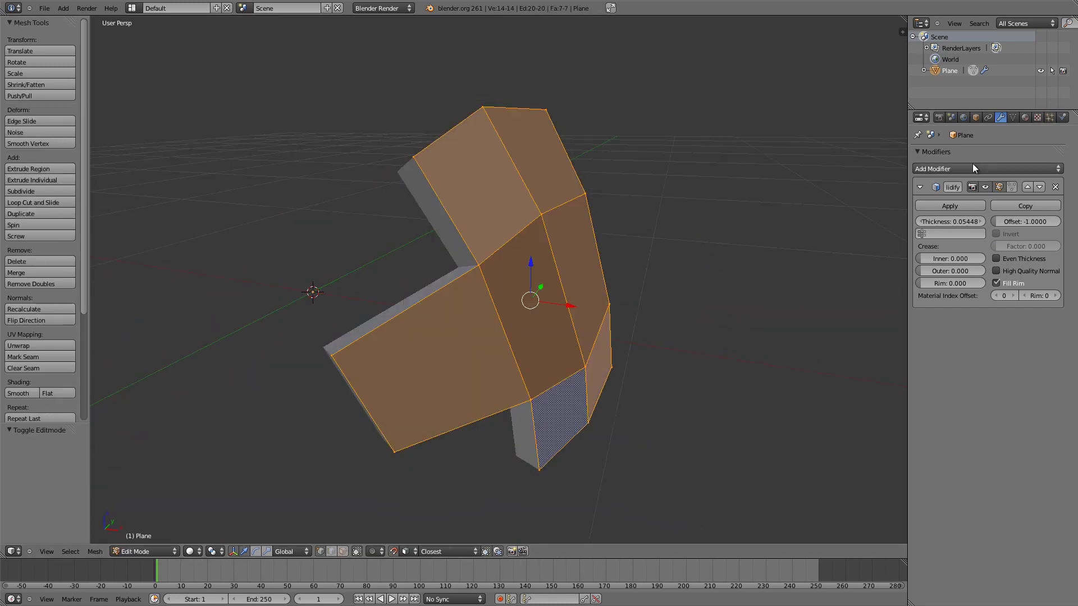
# Step: Add a Subdivision Surface modifier after the Solidify modifier and check the smoothed panel from the side
pyautogui.click(975, 168)
pyautogui.click(831, 330)
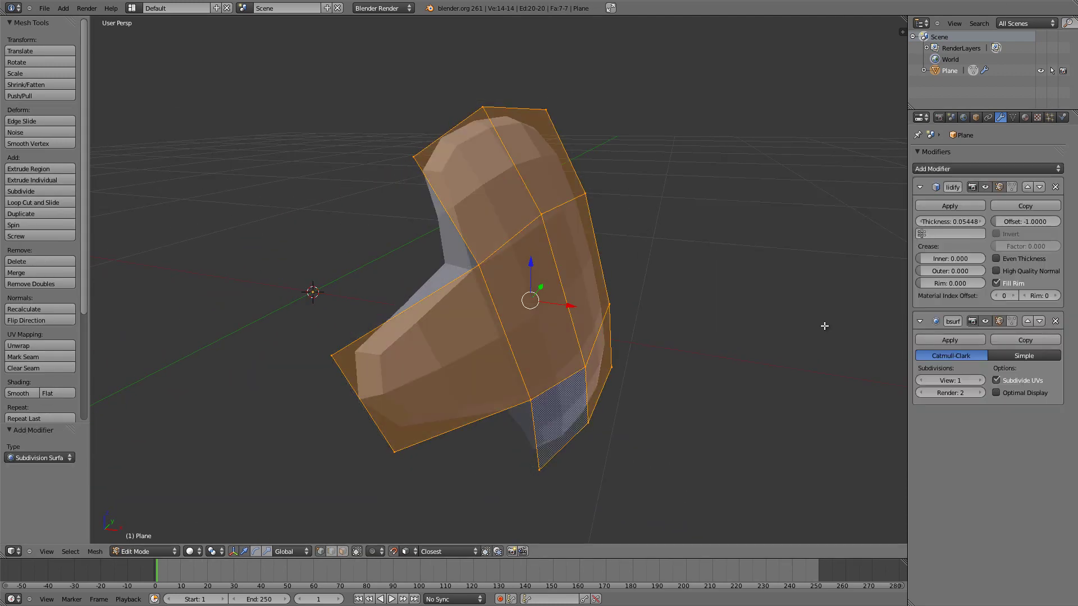
pyautogui.moveTo(823, 325); pyautogui.dragTo(748, 290, button='middle')
pyautogui.scroll(-2, 427, 208)
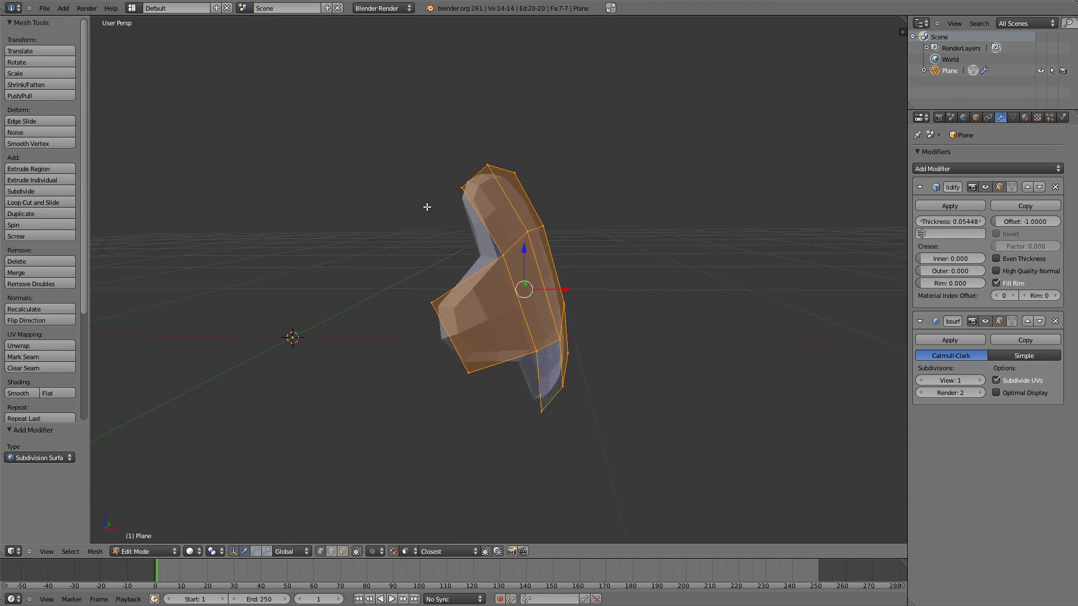
pyautogui.moveTo(486, 164); pyautogui.dragTo(532, 354, button='middle')
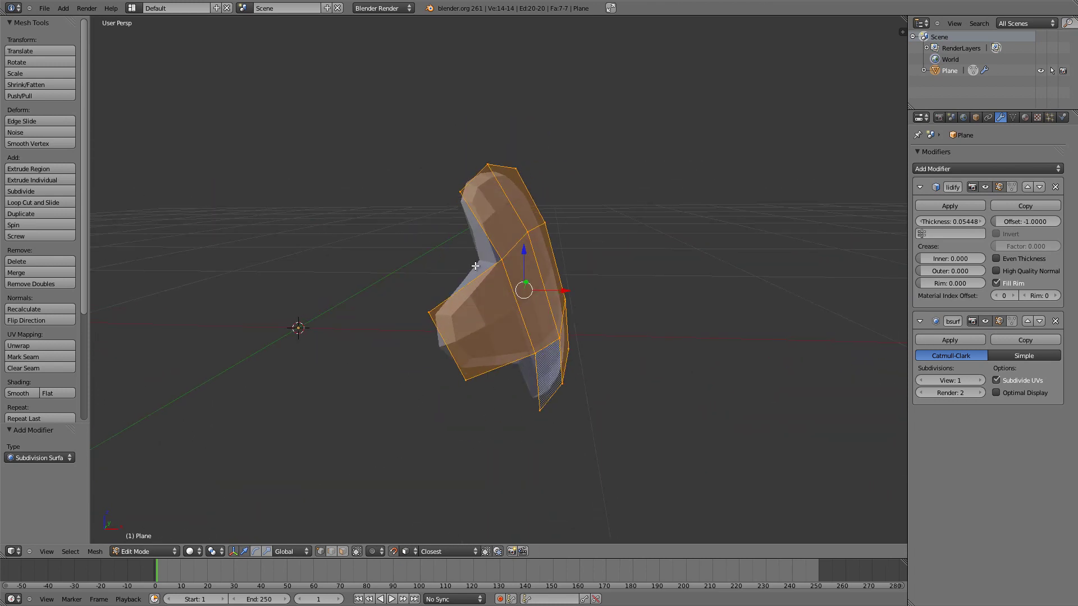
pyautogui.moveTo(475, 266); pyautogui.dragTo(654, 288, button='middle')
# Step: Apply the Solidify modifier in object mode and go back to editing the thickened mesh
pyautogui.click(947, 206)
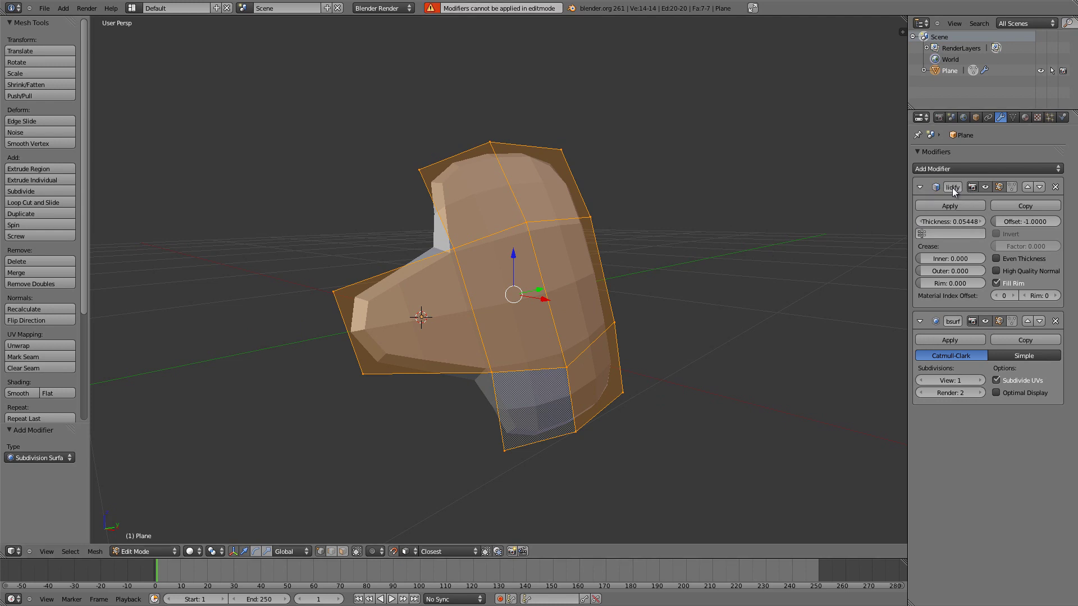
pyautogui.press('Tab')
pyautogui.click(976, 206)
pyautogui.press('Tab')
pyautogui.moveTo(705, 221); pyautogui.dragTo(618, 229, button='middle')
pyautogui.moveTo(524, 208); pyautogui.dragTo(488, 168, button='middle')
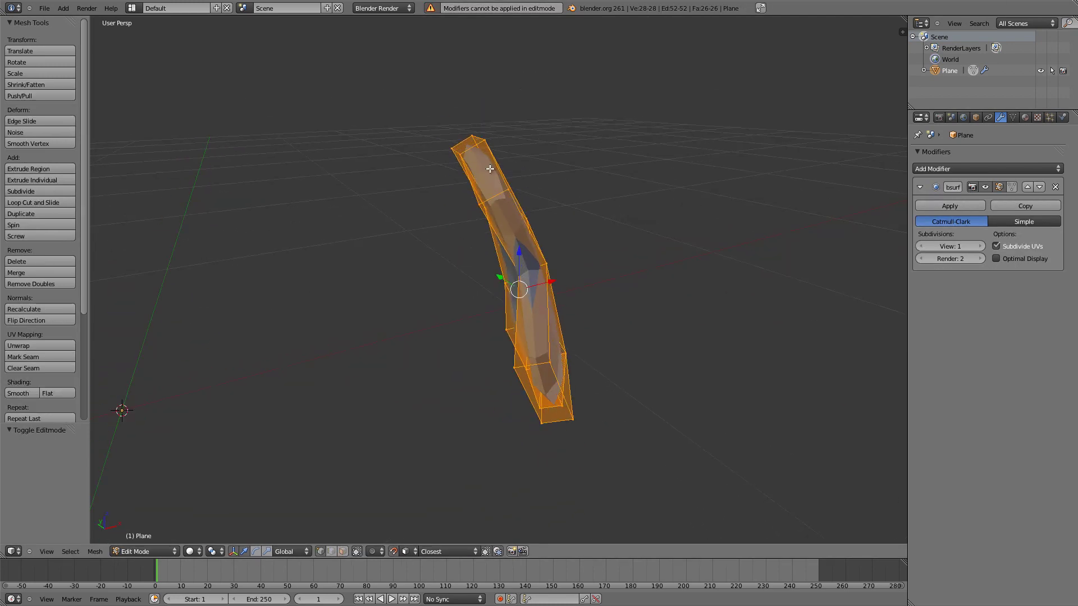
# Step: Cut two edge loops around the panel's rim, between its front and back faces
pyautogui.press('a')
pyautogui.hotkey('ctrl', 'r')
pyautogui.click(474, 145)
pyautogui.press('a')
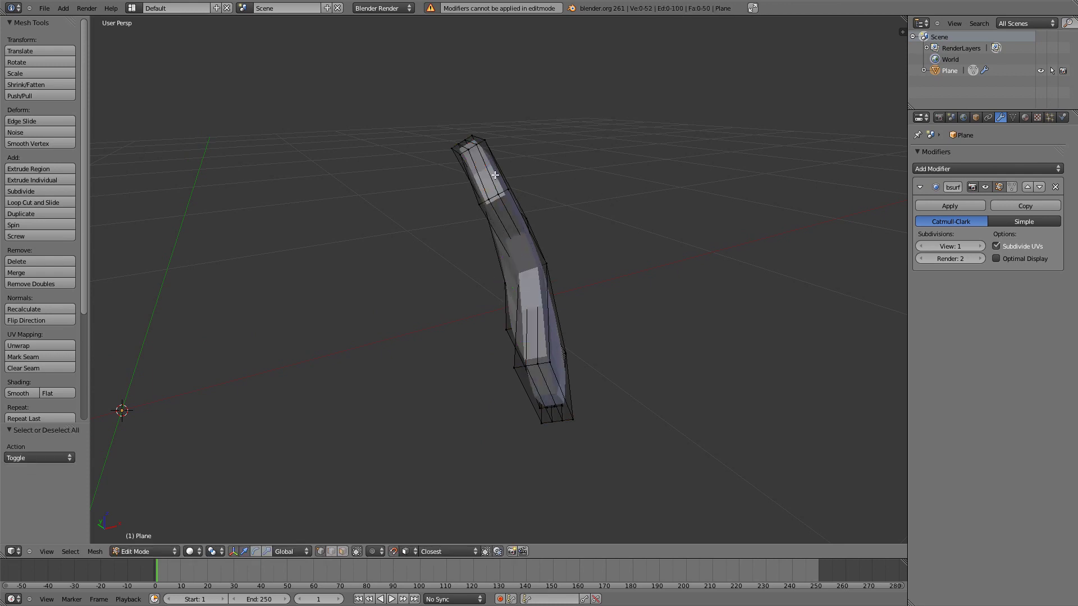
# Step: Slide the two rim loops apart with Edge Slide, toward the panel's front and back edges
pyautogui.keyDown('alt'); pyautogui.rightClick(490, 172); pyautogui.keyUp('alt')
pyautogui.hotkey('ctrl', 'e')
pyautogui.click(524, 222)
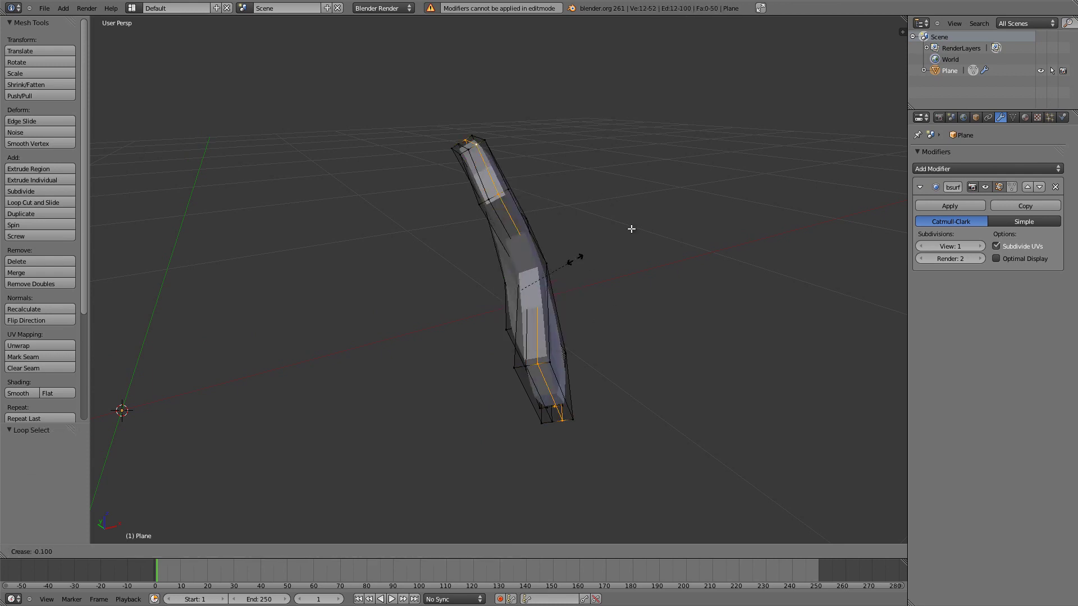
pyautogui.hotkey('ctrl', 'e')
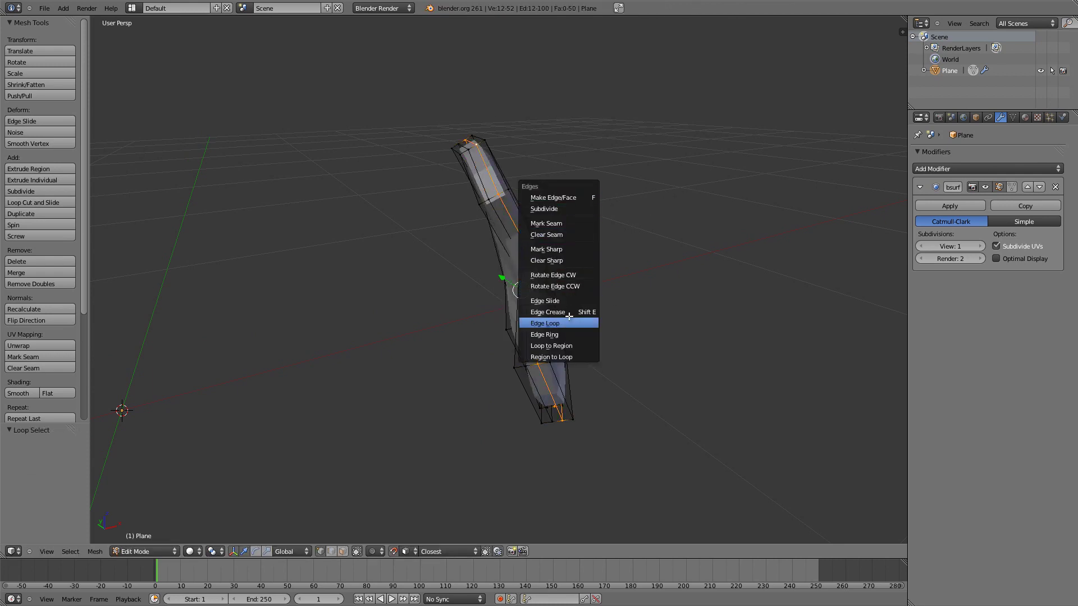
pyautogui.click(561, 301)
pyautogui.click(570, 298)
pyautogui.keyDown('alt'); pyautogui.rightClick(463, 190); pyautogui.keyUp('alt')
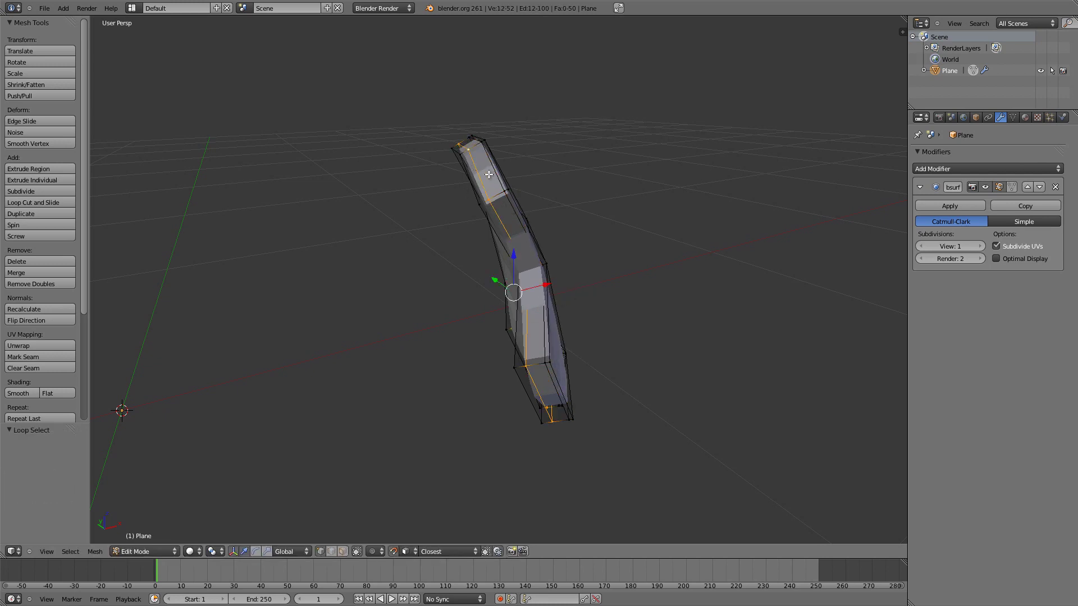
pyautogui.hotkey('ctrl', 'e')
pyautogui.click(481, 174)
pyautogui.click(487, 179)
# Step: Check the sharpened rim and set the Subdivision Surface view level to 2
pyautogui.press('Tab')
pyautogui.moveTo(558, 190); pyautogui.dragTo(623, 185, button='middle')
pyautogui.press('Tab')
pyautogui.scroll(2, 589, 185)
pyautogui.press('a')
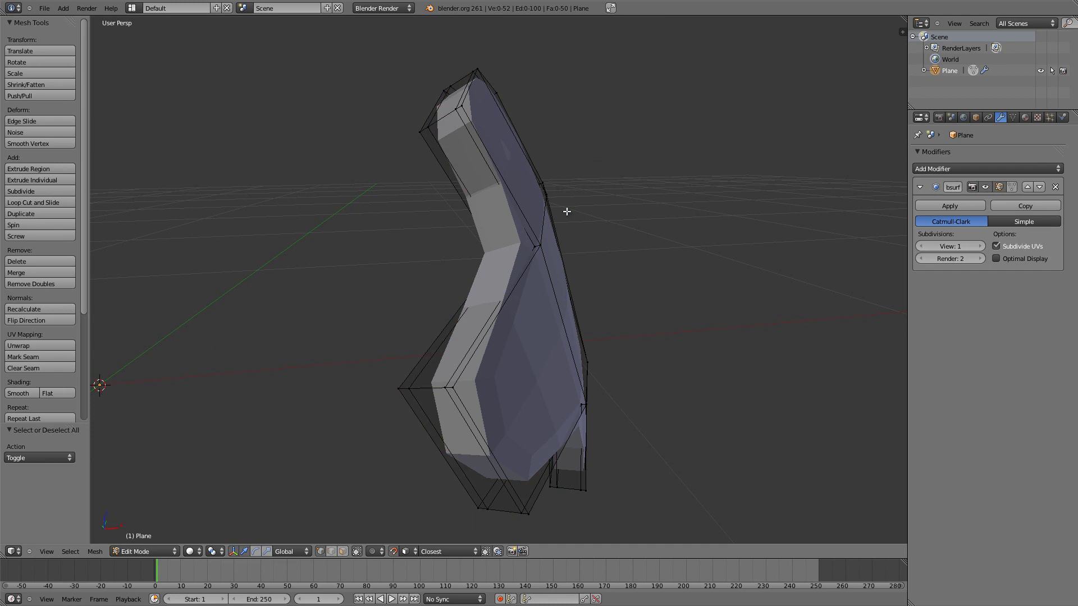
pyautogui.moveTo(567, 212); pyautogui.dragTo(376, 207, button='middle')
pyautogui.scroll(-2, 431, 212)
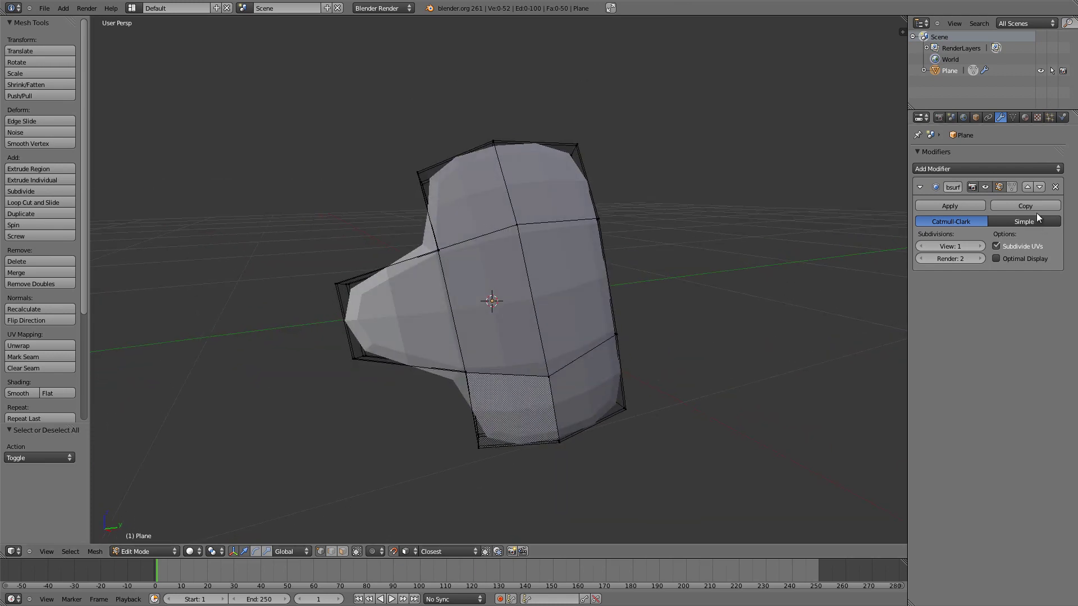
pyautogui.click(979, 247)
# Step: Add a loop cut across both the upper and lower sections, sliding each close to its junction with the middle
pyautogui.moveTo(553, 240); pyautogui.dragTo(434, 239, button='middle')
pyautogui.hotkey('ctrl', 'r')
pyautogui.click(521, 222)
pyautogui.click(519, 225)
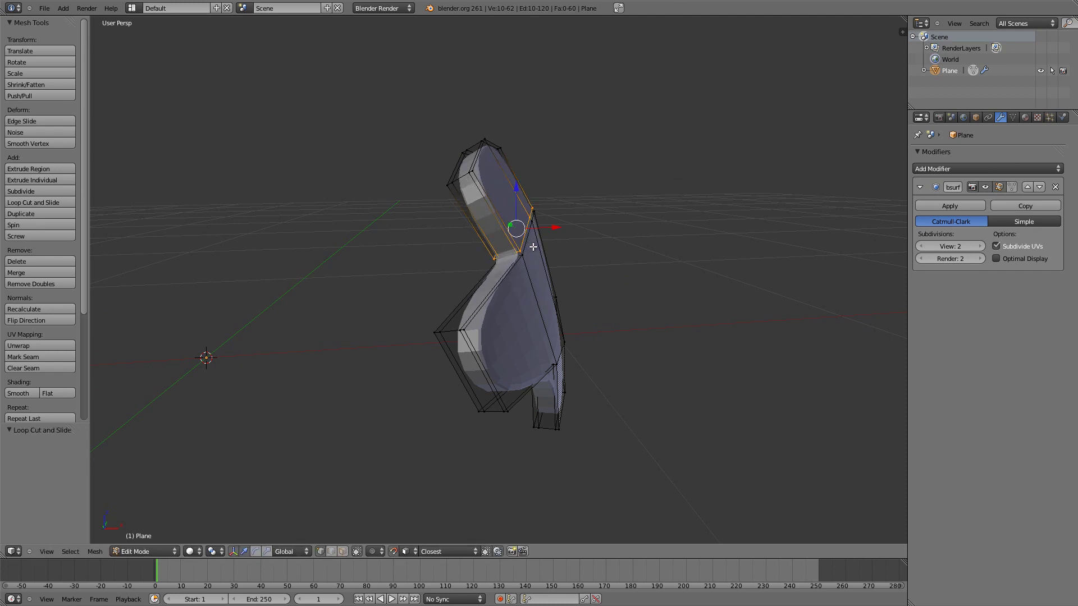
pyautogui.moveTo(520, 225); pyautogui.dragTo(580, 372, button='middle')
pyautogui.press('a')
pyautogui.hotkey('ctrl', 'r')
pyautogui.click(524, 400)
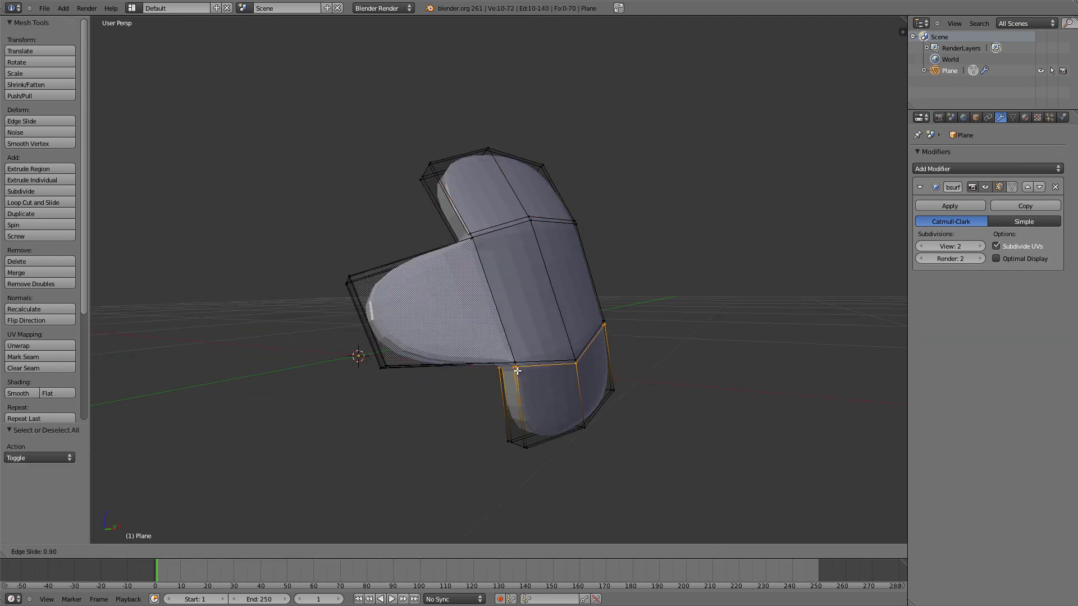
pyautogui.click(517, 370)
# Step: Add two loop cuts across the side section, slid by 0.90 to its junction and its outer end
pyautogui.hotkey('ctrl', 'r')
pyautogui.click(467, 265)
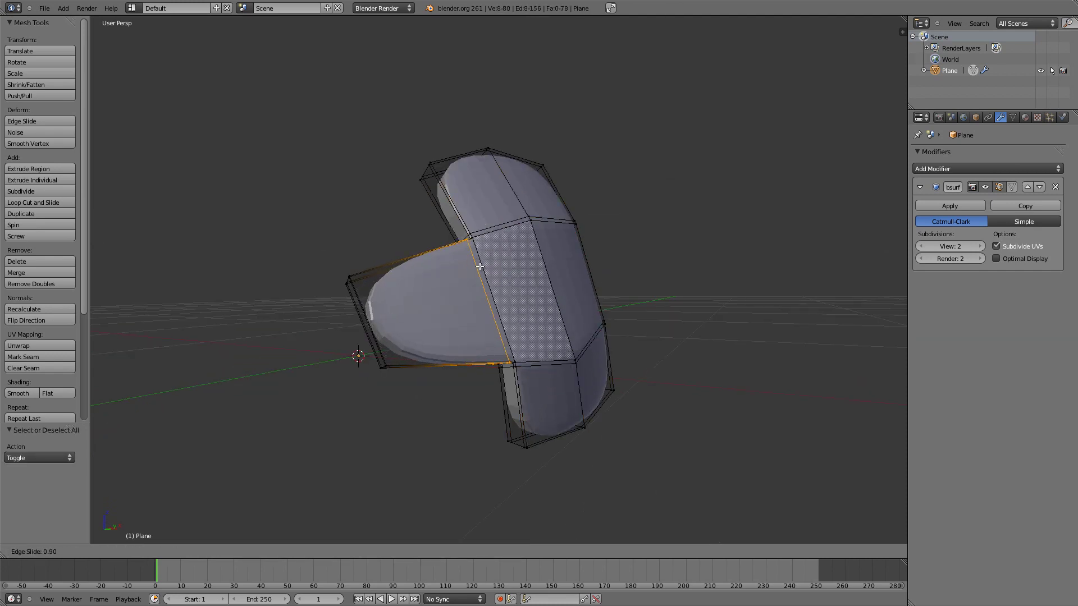
pyautogui.click(480, 267)
pyautogui.hotkey('ctrl', 'r')
pyautogui.click(409, 270)
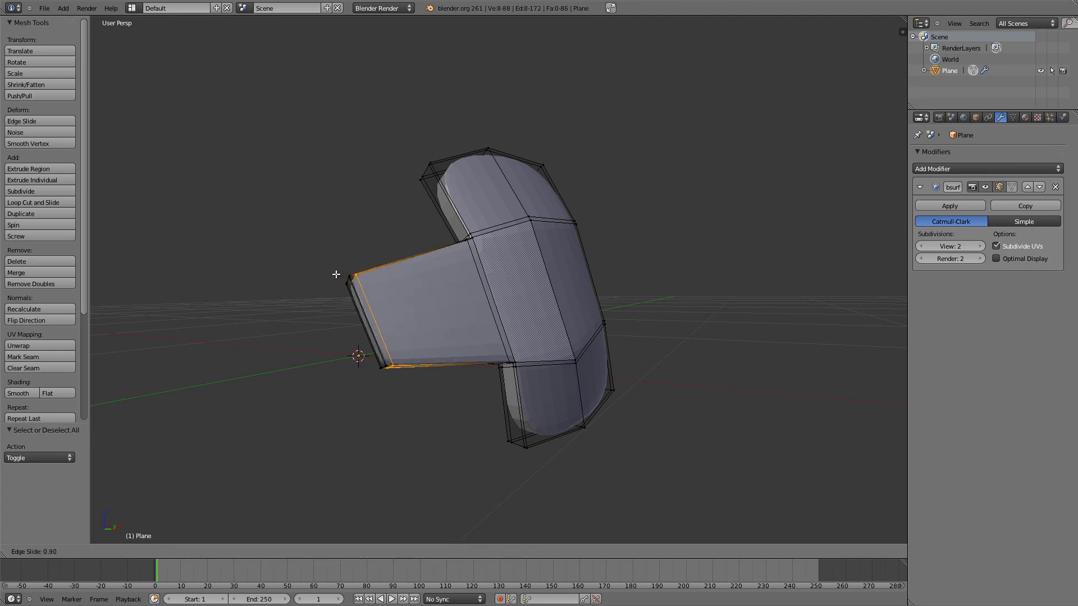
pyautogui.click(334, 274)
# Step: Inspect the sharpened panel in object mode, and return to editing its mesh
pyautogui.moveTo(596, 279); pyautogui.dragTo(628, 301, button='middle')
pyautogui.press('Tab')
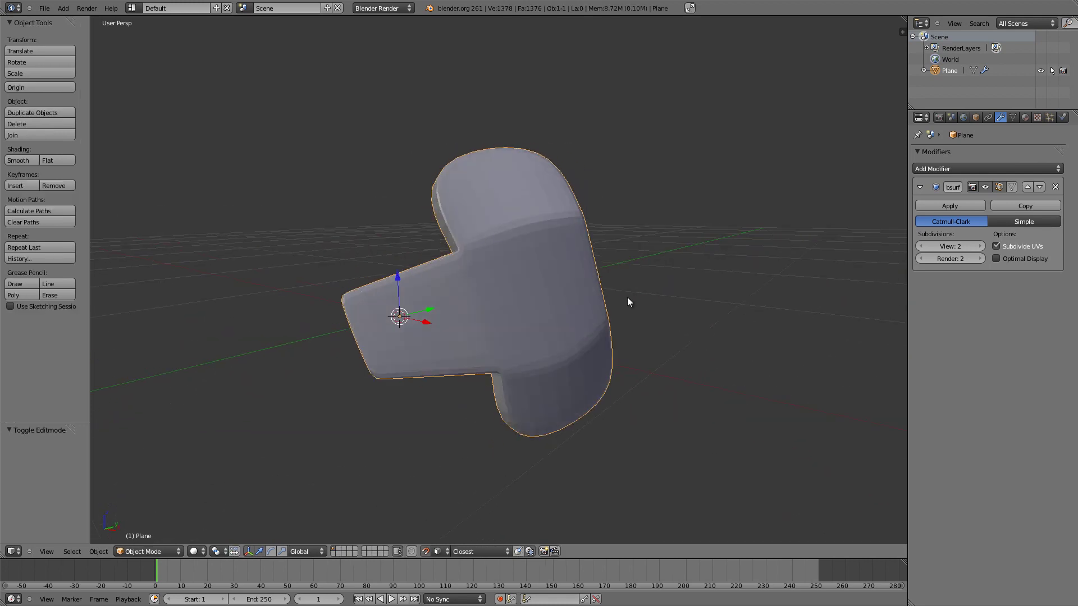
pyautogui.scroll(3, 580, 263)
pyautogui.moveTo(579, 263); pyautogui.dragTo(552, 293, button='middle')
pyautogui.scroll(-2, 524, 265)
pyautogui.press('Tab')
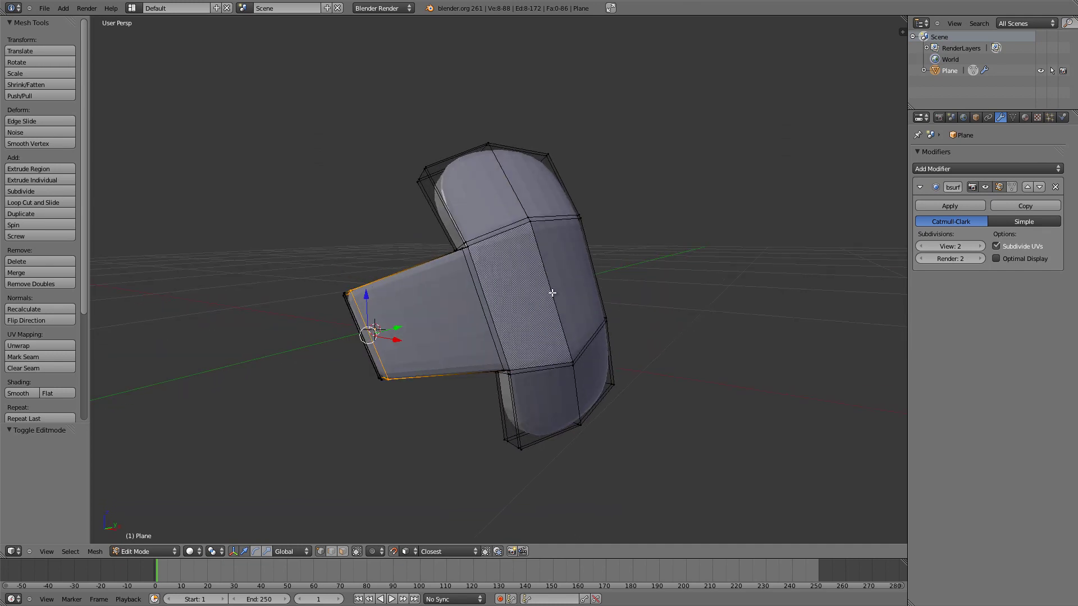
# Step: Undo the supporting loop cuts in the upper, lower and side sections
pyautogui.hotkey('ctrl', 'z')
pyautogui.hotkey('ctrl', 'z')
pyautogui.hotkey('ctrl', 'z')
pyautogui.hotkey('ctrl', 'z')
pyautogui.hotkey('ctrl', 'z')
pyautogui.hotkey('ctrl', 'z')
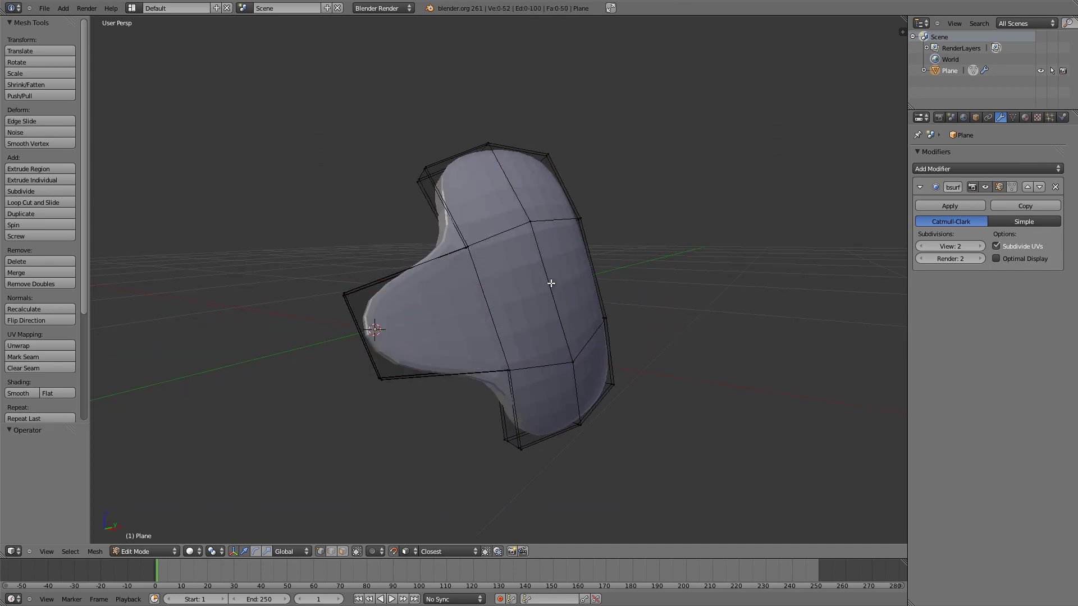
pyautogui.moveTo(534, 268); pyautogui.dragTo(605, 276, button='middle')
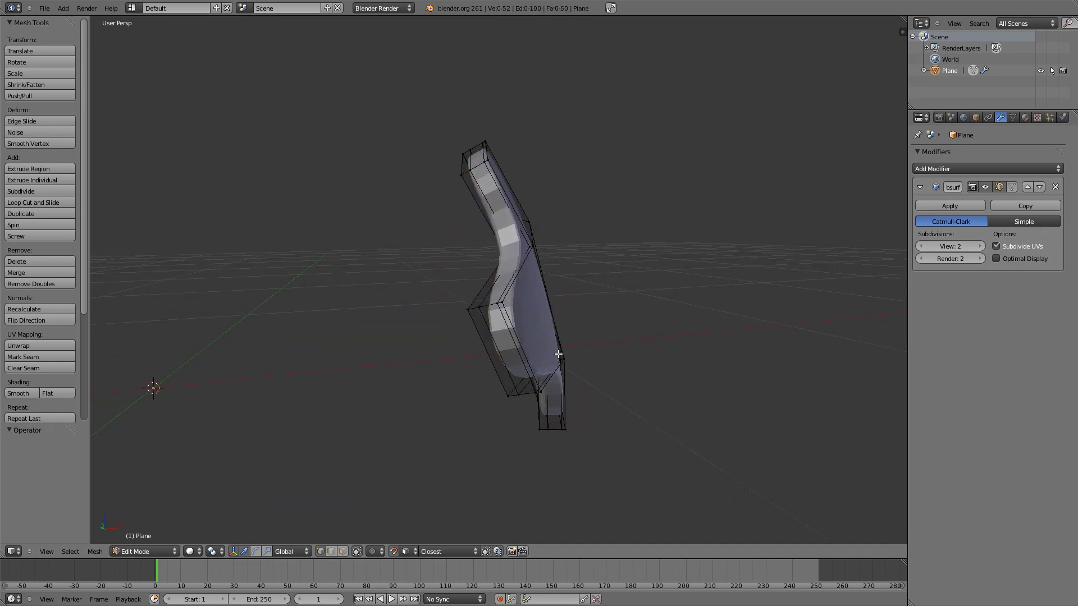
# Step: Undo the rim loops and the applied thickness, and switch the panel back to object mode
pyautogui.hotkey('ctrl', 'z')
pyautogui.hotkey('ctrl', 'z')
pyautogui.press('Tab')
pyautogui.moveTo(593, 342); pyautogui.dragTo(779, 321, button='middle')
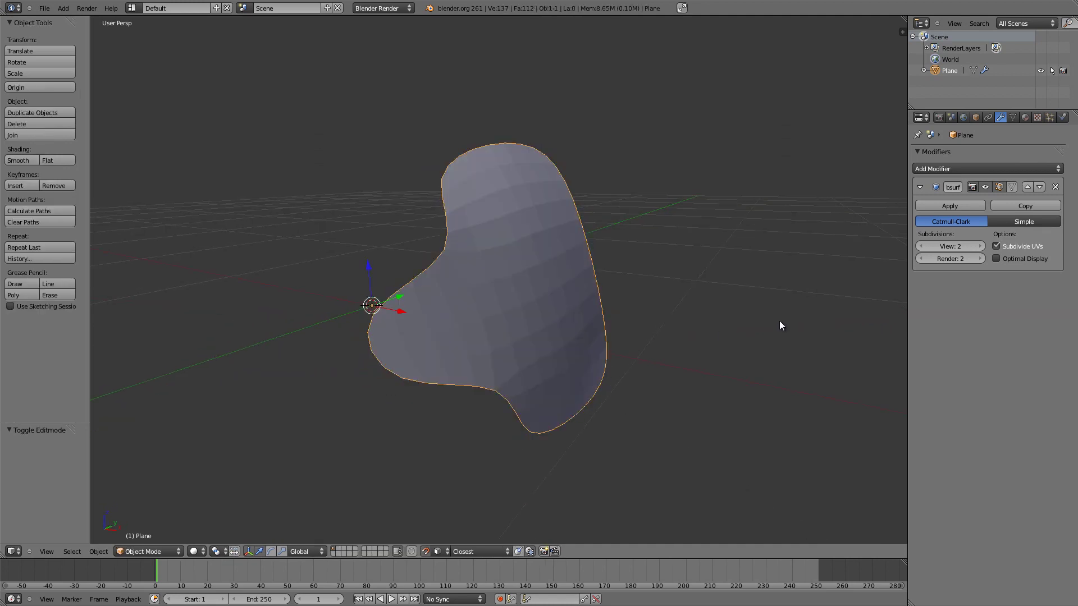
# Step: Add a Solidify modifier to the panel and place it above the Subdivision Surface modifier
pyautogui.click(936, 169)
pyautogui.click(820, 316)
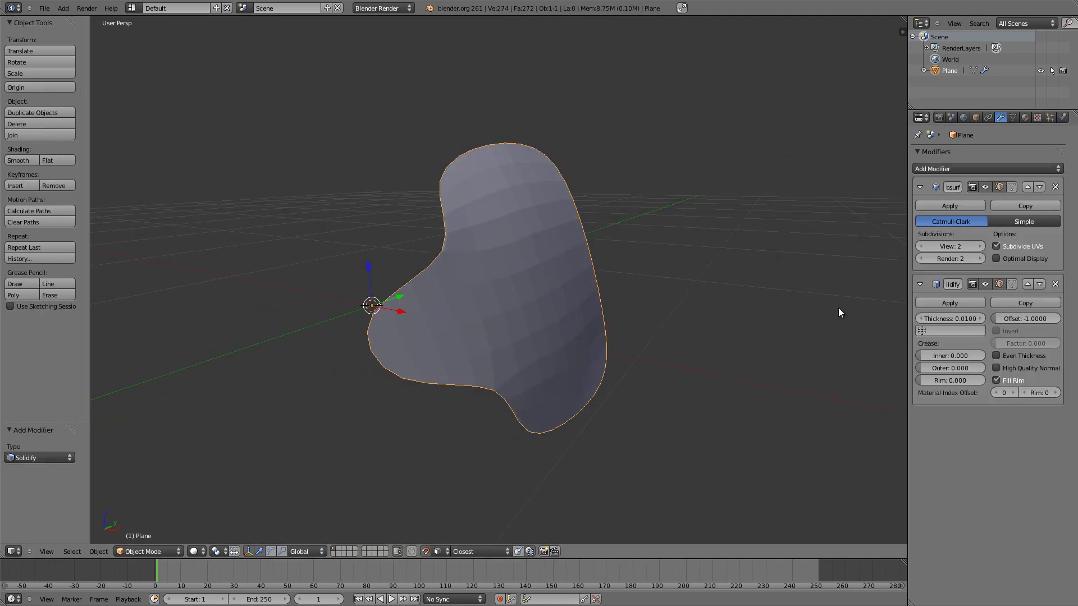
pyautogui.click(1027, 284)
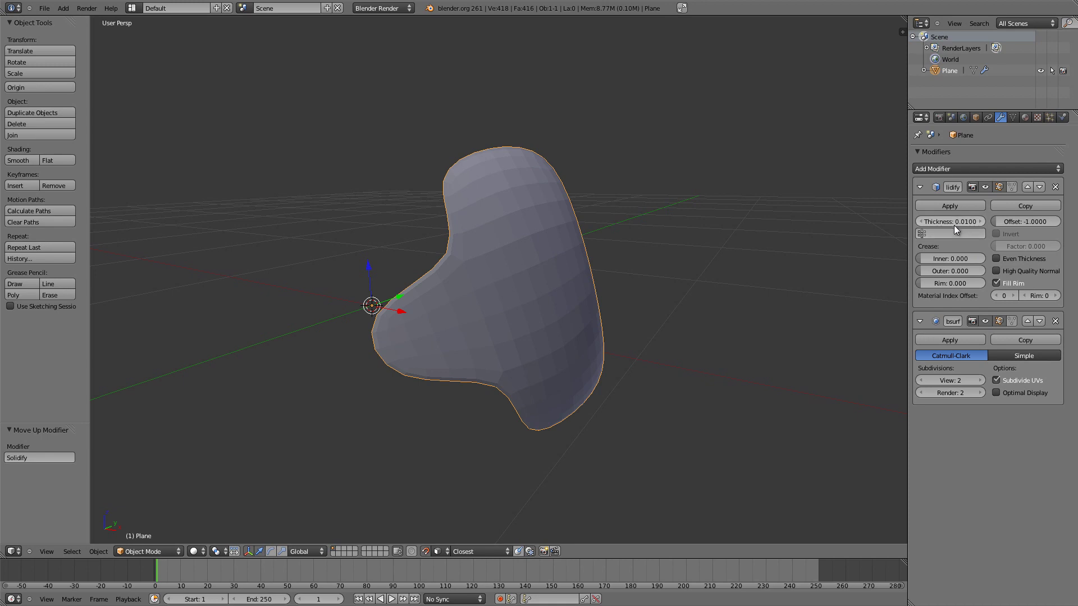
# Step: Set the thickness of the Solidify modifier to 0.0504
pyautogui.moveTo(949, 221)
pyautogui.mouseDown()
pyautogui.moveTo(938, 222)
pyautogui.moveTo(949, 222)
pyautogui.mouseUp()
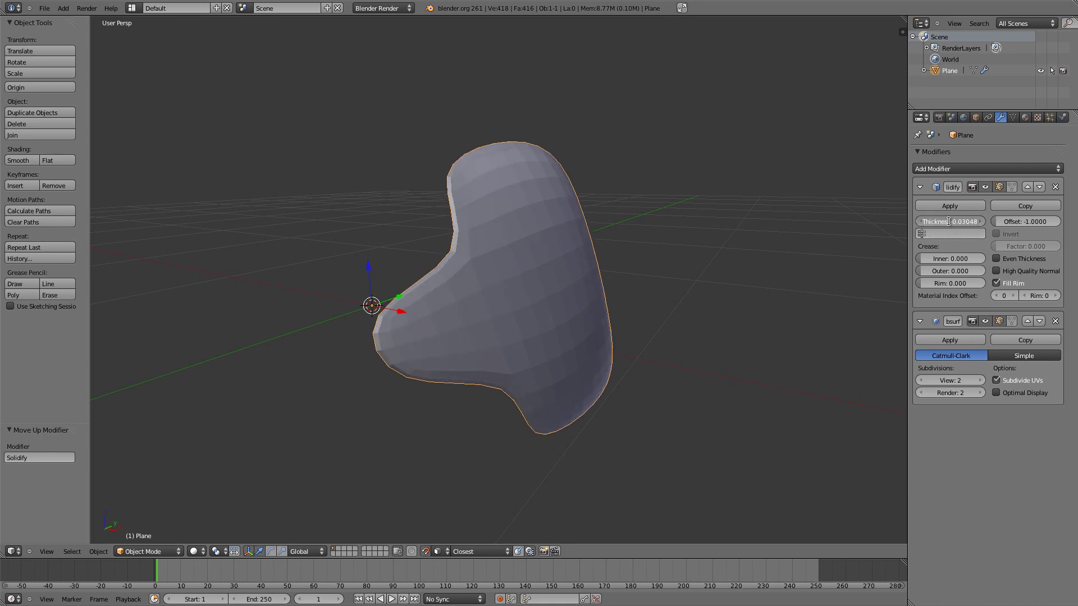
pyautogui.press('Return')
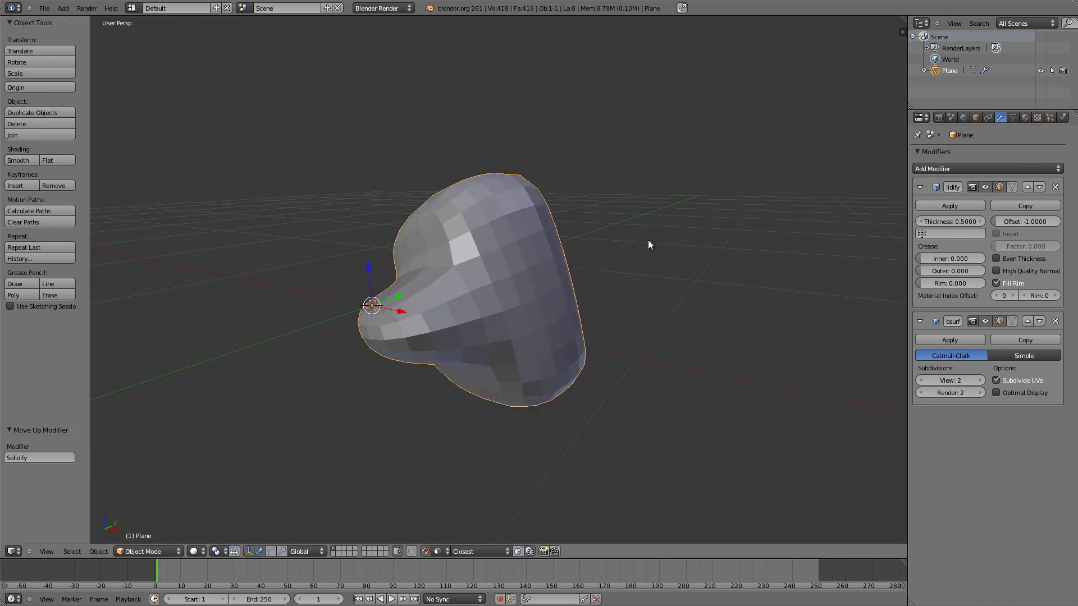
pyautogui.moveTo(647, 240); pyautogui.dragTo(687, 211, button='middle')
pyautogui.write('.1')
pyautogui.press('Return')
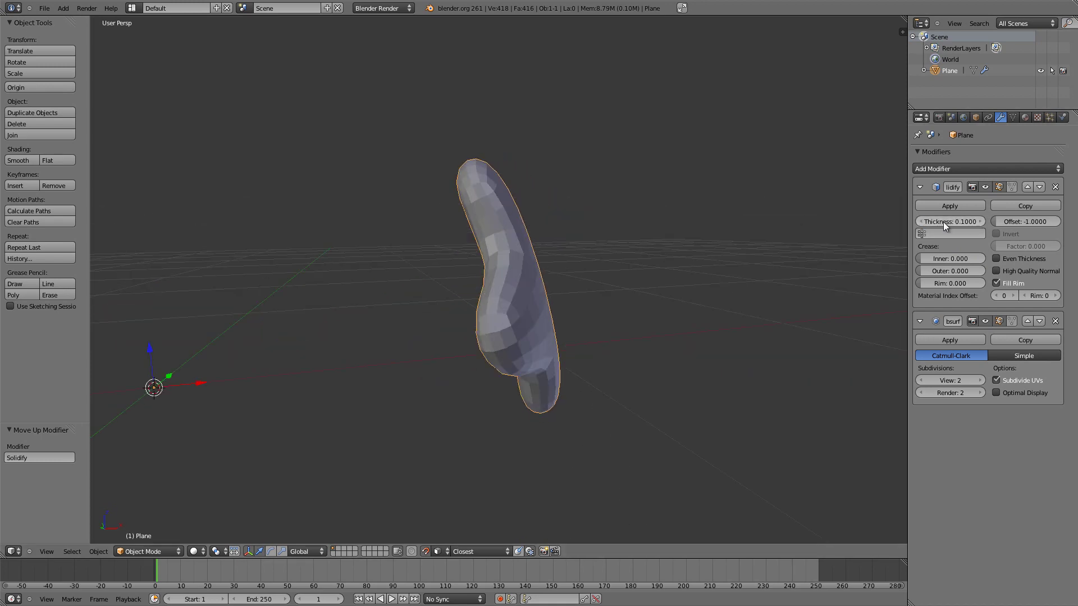
pyautogui.moveTo(938, 221); pyautogui.dragTo(923, 222)
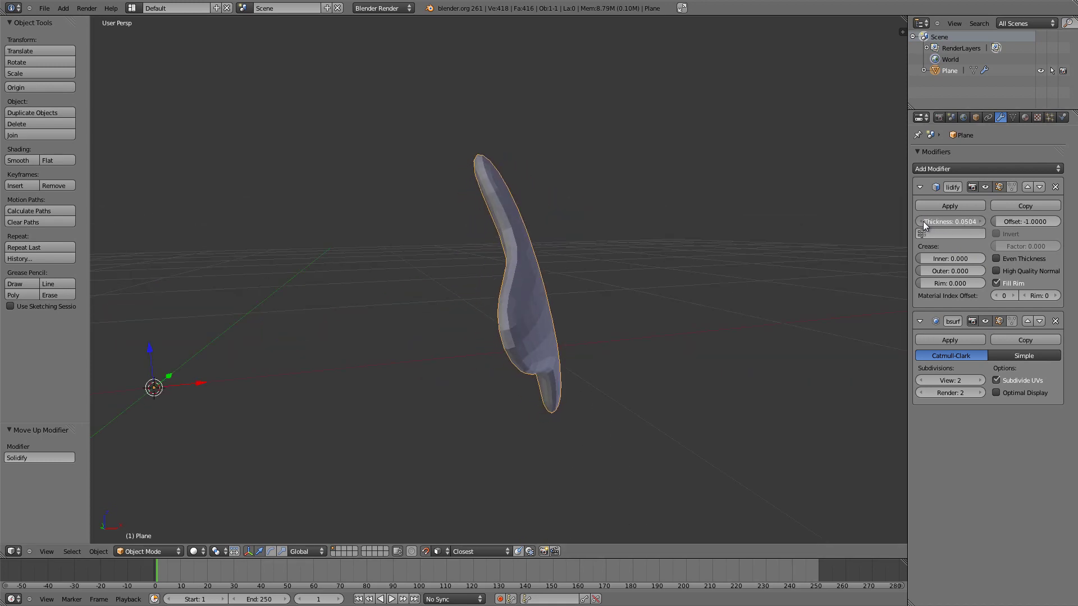
# Step: Set both the inner and outer crease of the Solidify modifier to 1.000, and inspect the sharpened rim
pyautogui.moveTo(762, 223); pyautogui.dragTo(585, 230, button='middle')
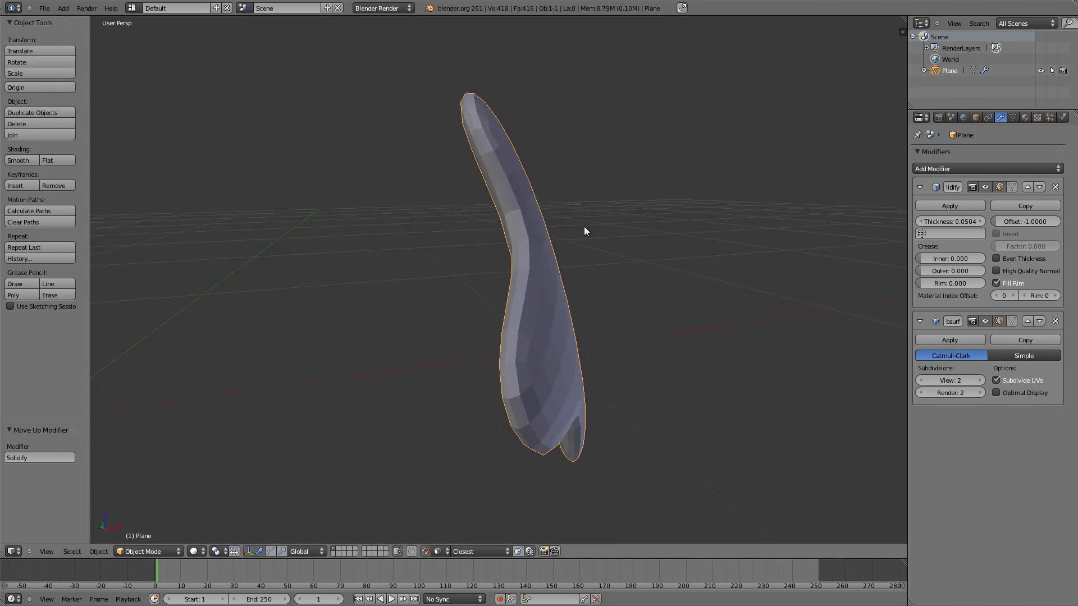
pyautogui.moveTo(684, 279); pyautogui.dragTo(631, 272, button='middle')
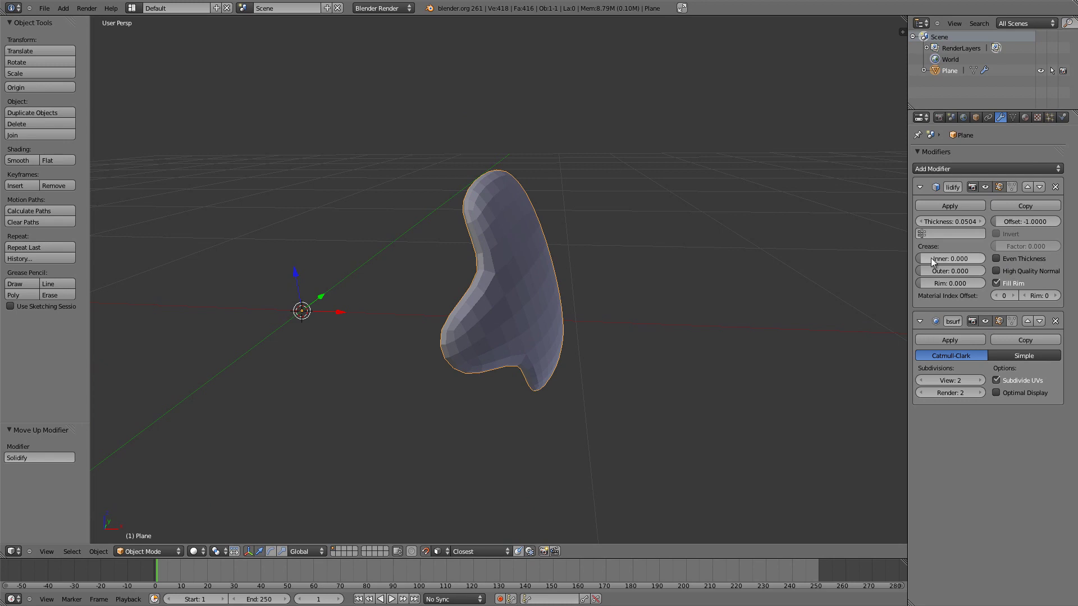
pyautogui.moveTo(663, 243); pyautogui.dragTo(699, 233, button='middle')
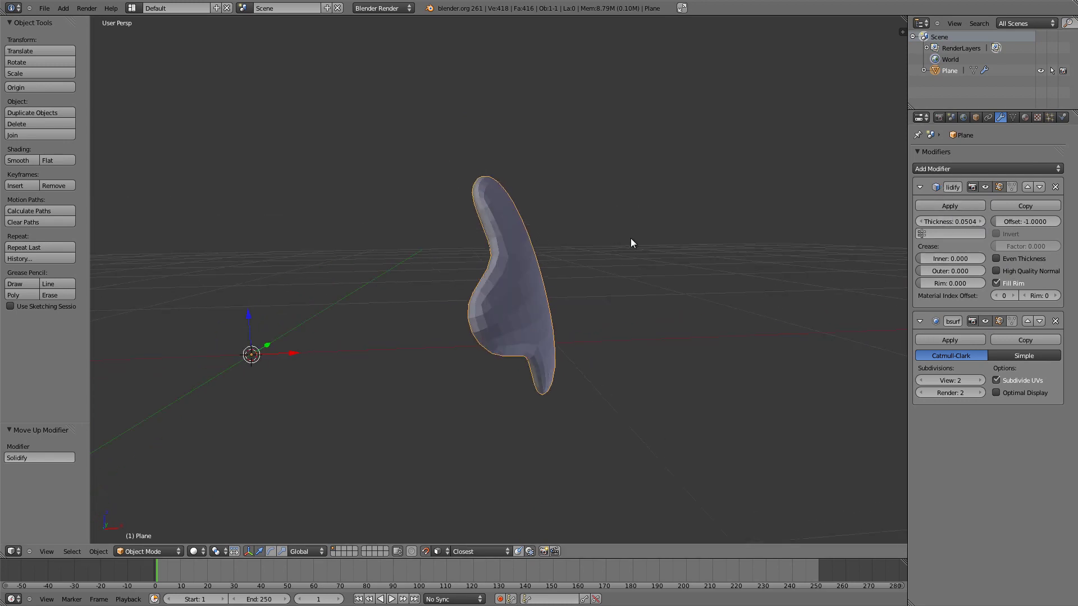
pyautogui.scroll(3, 631, 238)
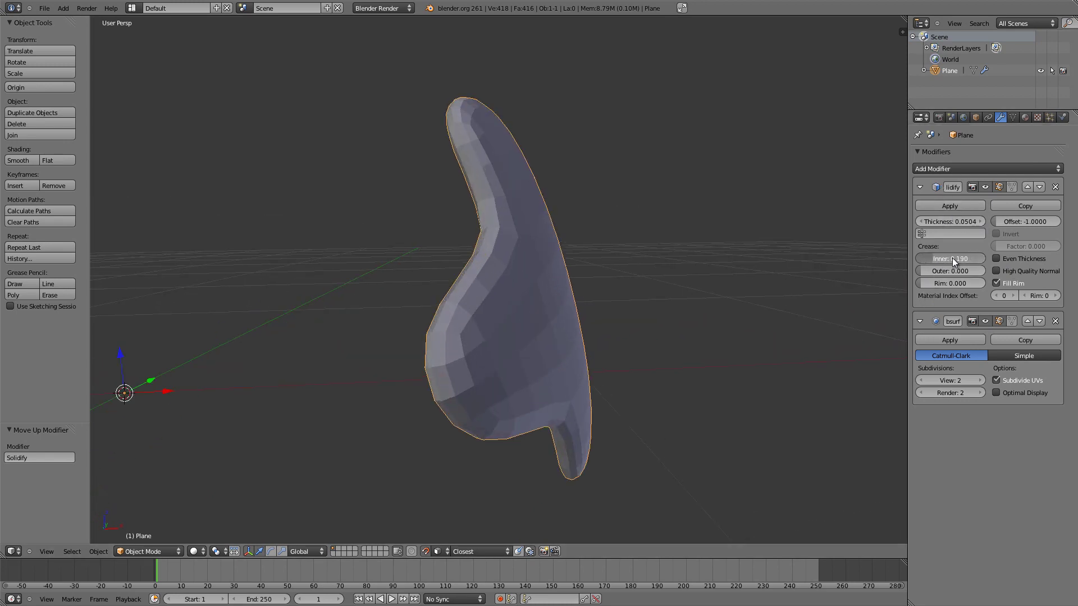
pyautogui.moveTo(952, 257); pyautogui.dragTo(1036, 259)
pyautogui.moveTo(942, 272); pyautogui.dragTo(1010, 274)
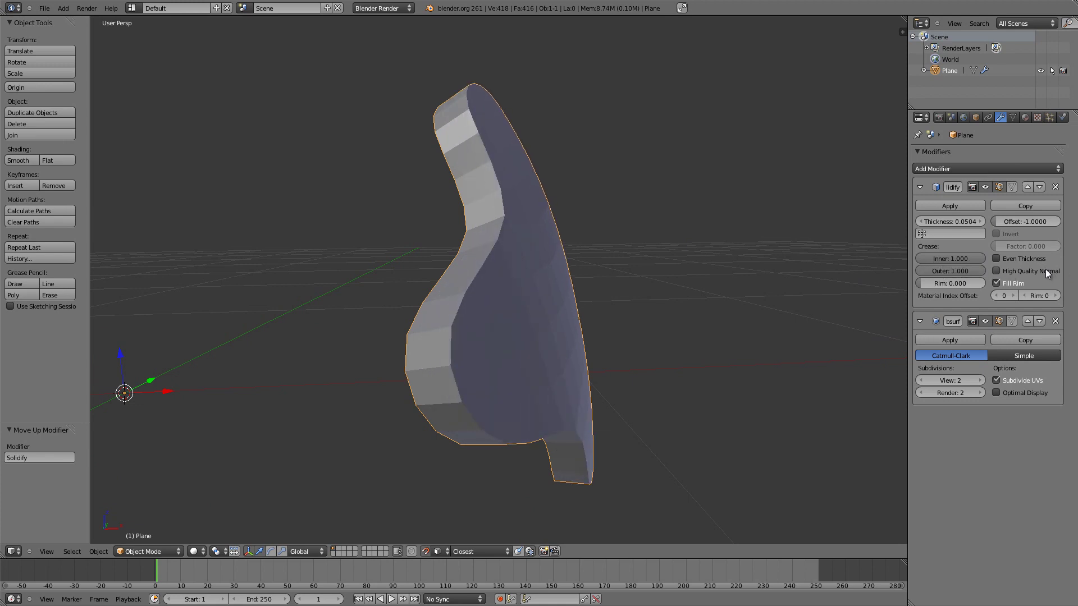
pyautogui.moveTo(729, 266); pyautogui.dragTo(439, 233, button='middle')
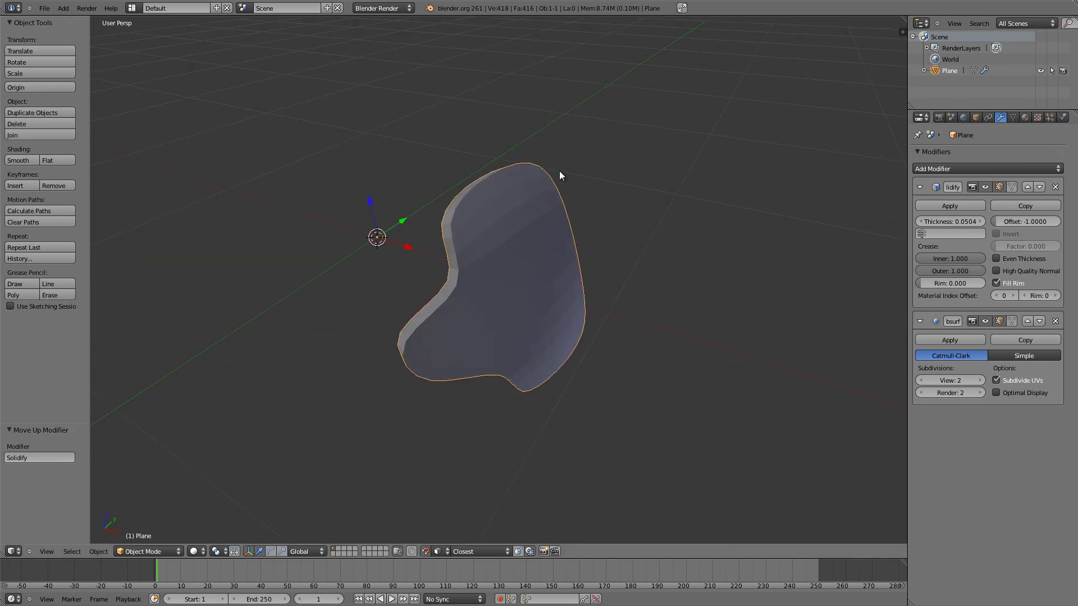
pyautogui.moveTo(559, 171); pyautogui.dragTo(761, 254, button='middle')
pyautogui.press('Tab')
pyautogui.scroll(4, 588, 215)
pyautogui.press('Tab')
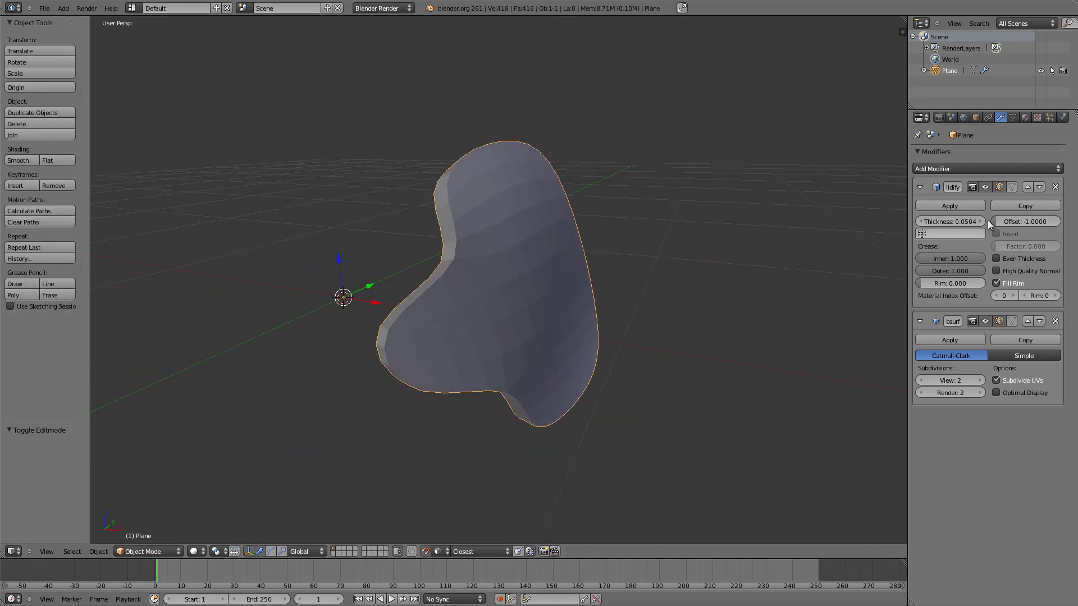
# Step: Apply the Solidify modifier, and open the thickened panel's mesh for editing with nothing selected
pyautogui.click(948, 206)
pyautogui.press('Tab')
pyautogui.moveTo(561, 235); pyautogui.dragTo(572, 152, button='middle')
pyautogui.press('a')
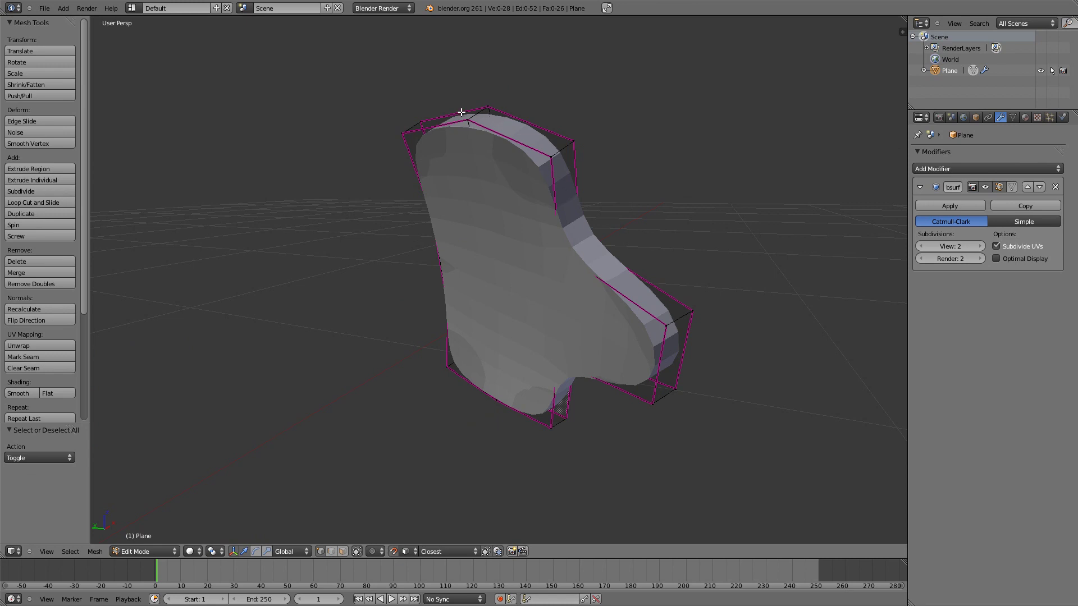
# Step: Crease the short thickness edge at the inner corner between the upper and side sections to 1.000
pyautogui.moveTo(575, 200); pyautogui.dragTo(545, 143, button='middle')
pyautogui.moveTo(640, 274); pyautogui.dragTo(534, 282, button='middle')
pyautogui.press('z')
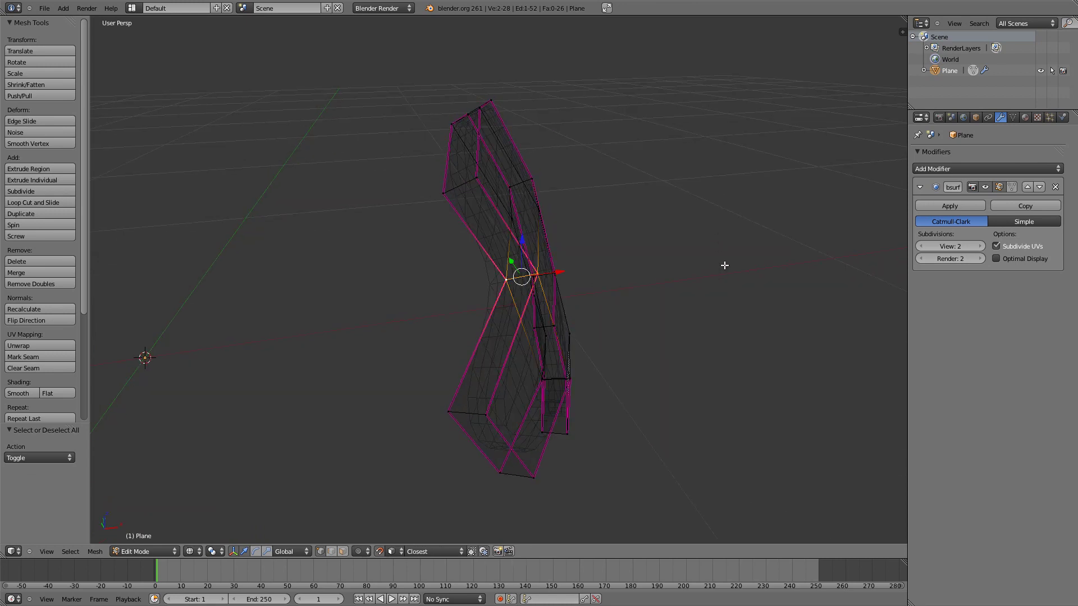
pyautogui.press('n')
pyautogui.scroll(-3, 857, 130)
pyautogui.scroll(2, 864, 140)
pyautogui.scroll(1, 863, 141)
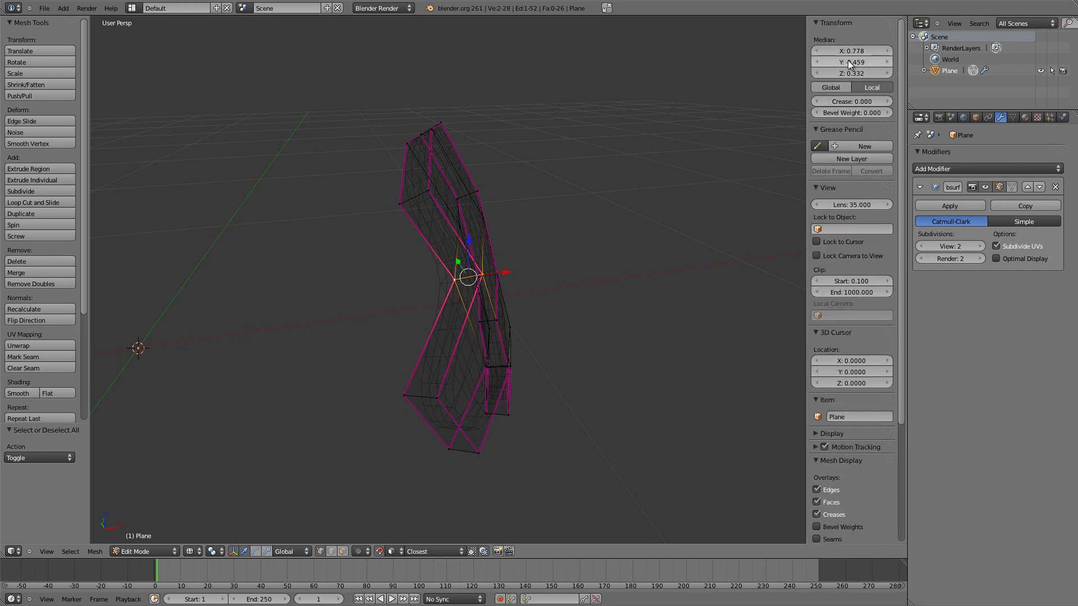
pyautogui.moveTo(610, 254); pyautogui.dragTo(575, 235, button='middle')
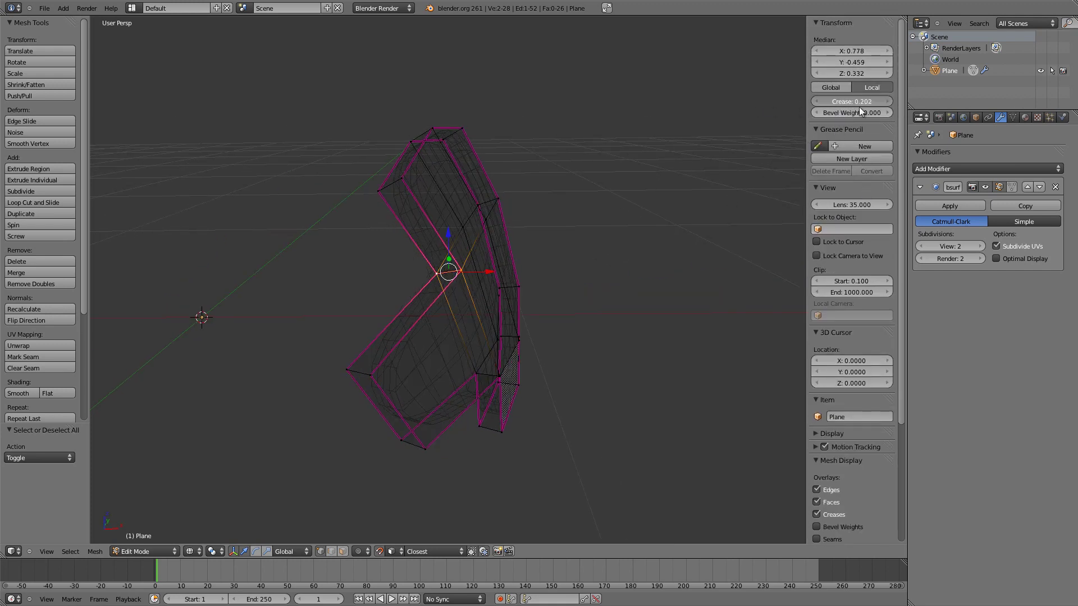
pyautogui.press('z')
pyautogui.moveTo(681, 304); pyautogui.dragTo(648, 290, button='middle')
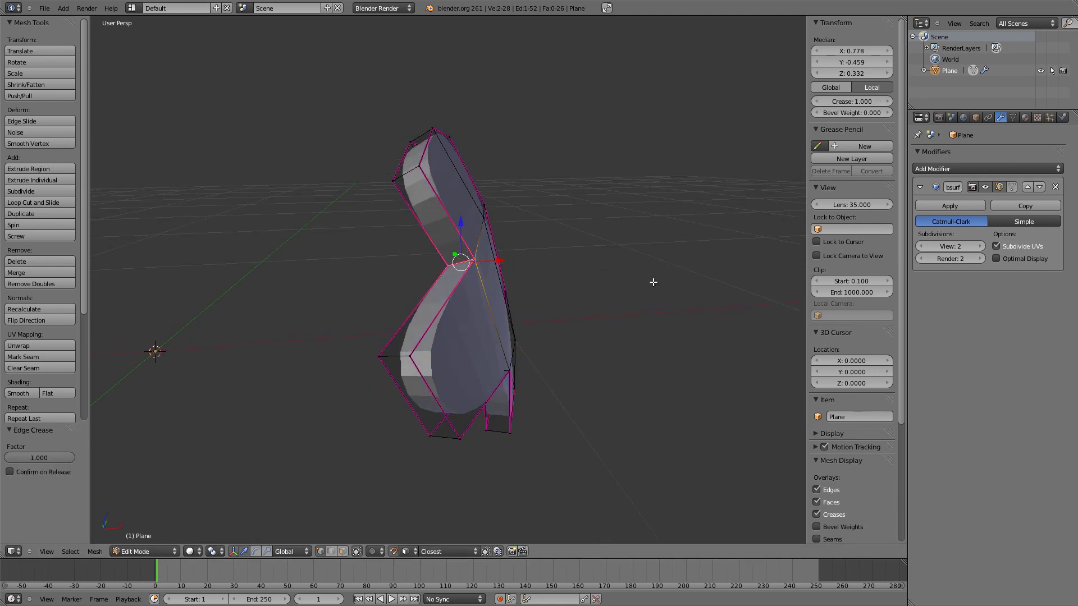
# Step: Crease the short thickness edge at the inner corner between the side and lower sections to 1.000
pyautogui.moveTo(653, 281); pyautogui.dragTo(612, 288, button='middle')
pyautogui.rightClick(477, 315)
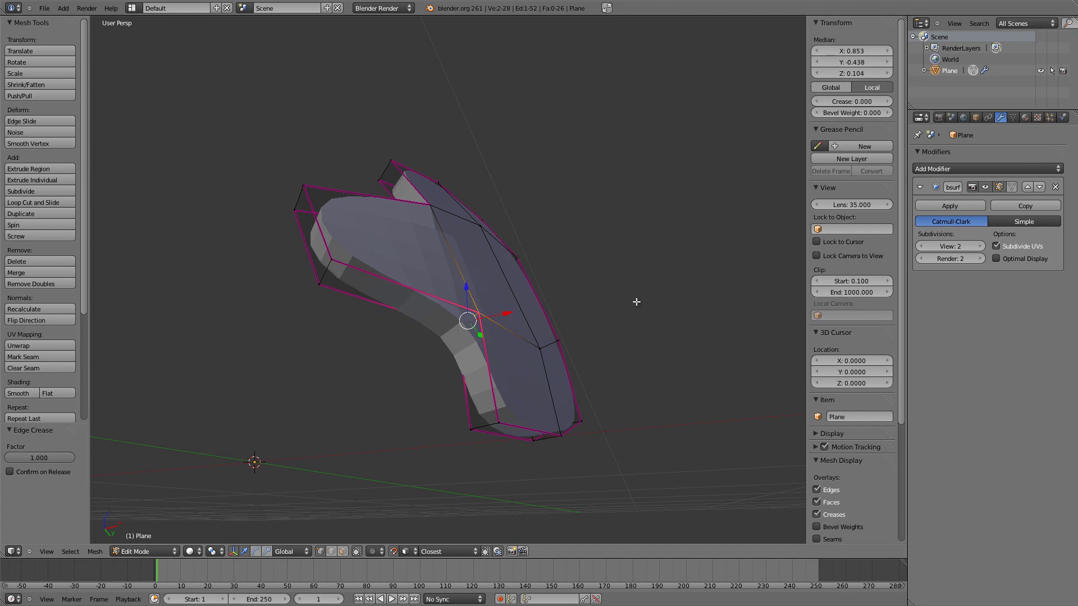
pyautogui.hotkey('shift', 'e')
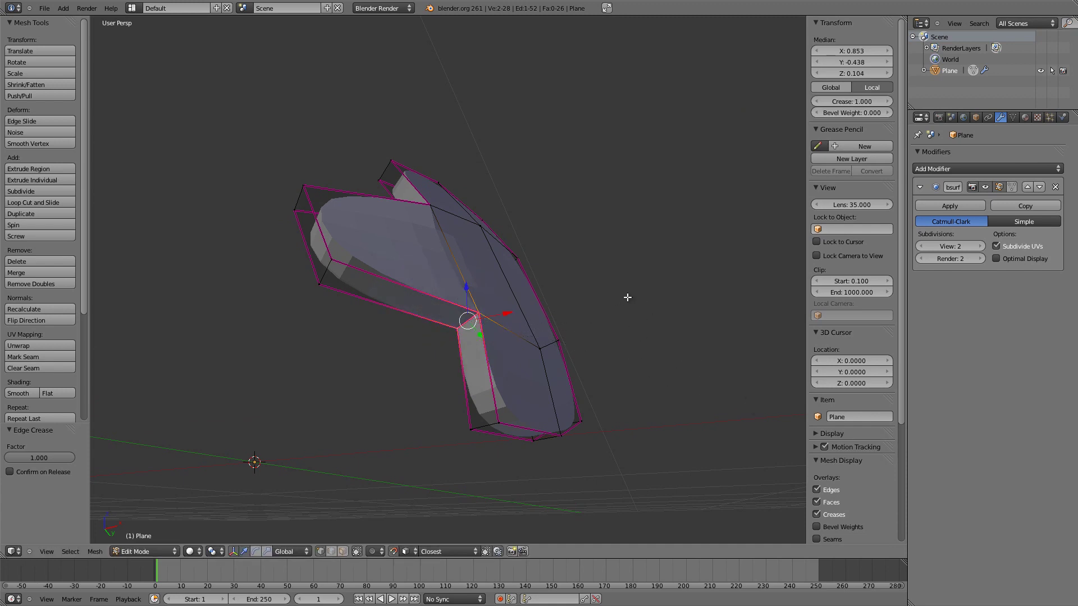
# Step: Crease the two short thickness edges at the side section's outer end, and check the panel in object mode
pyautogui.moveTo(627, 297); pyautogui.dragTo(542, 332, button='middle')
pyautogui.press('a')
pyautogui.rightClick(380, 312)
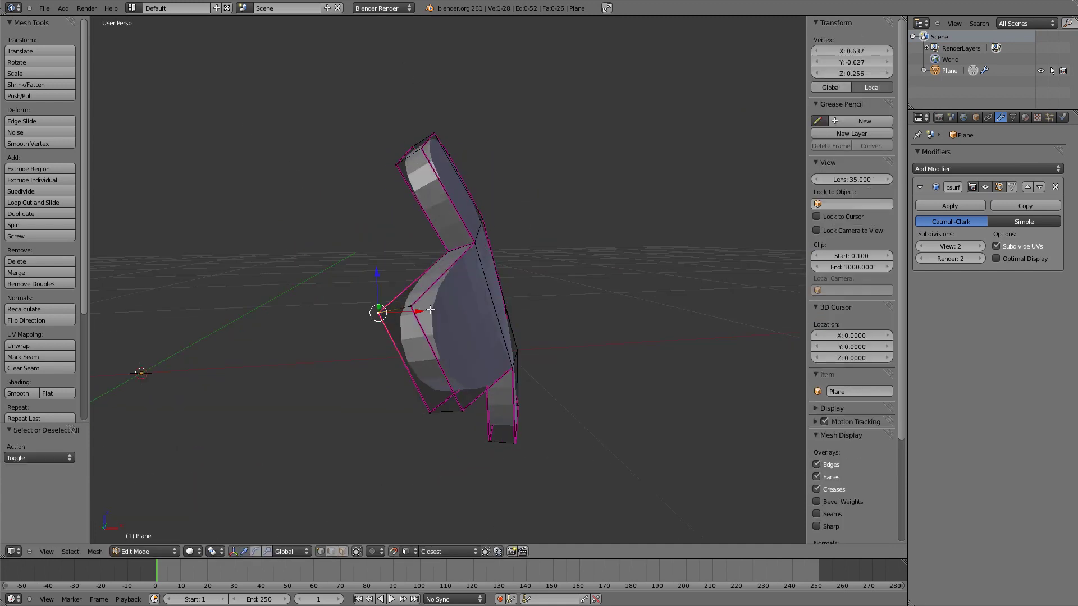
pyautogui.keyDown('shift'); pyautogui.rightClick(414, 314); pyautogui.keyUp('shift')
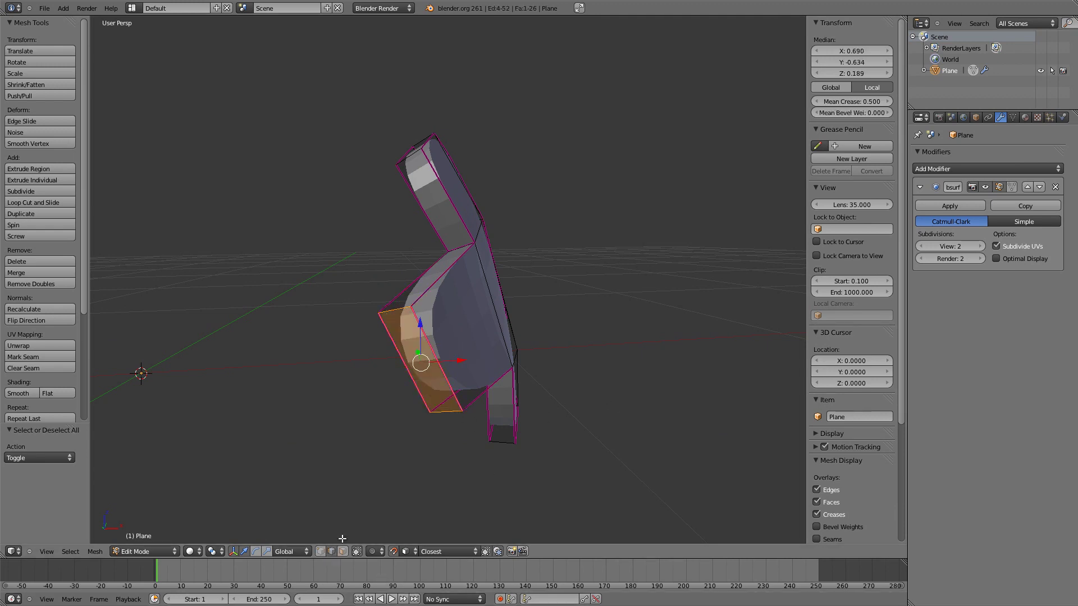
pyautogui.hotkey('ctrl', 'z')
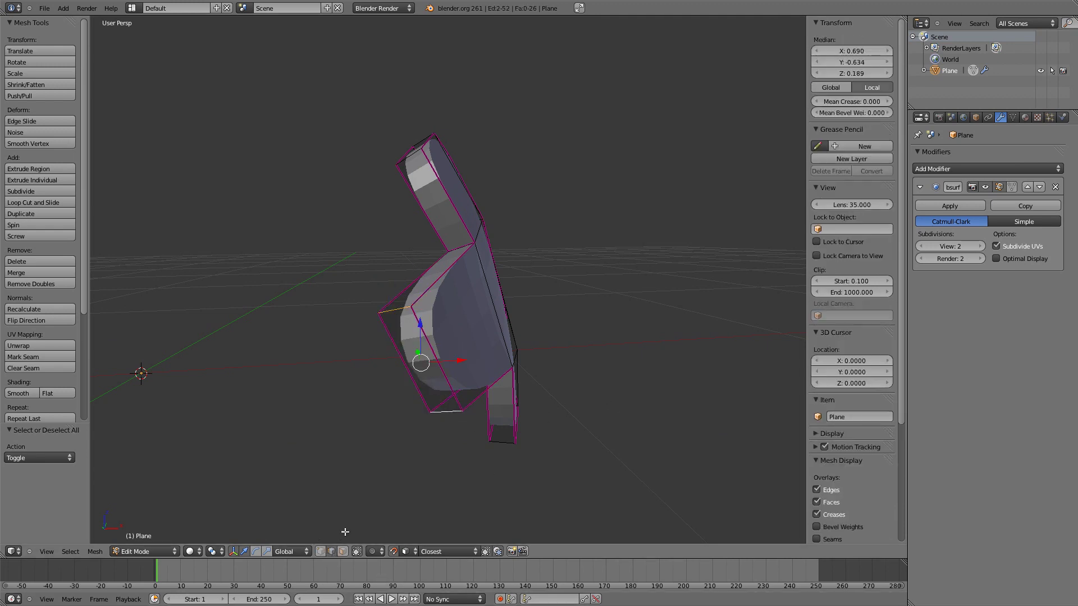
pyautogui.hotkey('shift', 'e')
pyautogui.press('a')
pyautogui.moveTo(711, 324); pyautogui.dragTo(553, 396, button='middle')
pyautogui.press('Tab')
pyautogui.press('Tab')
# Step: Try creasing the lengthwise middle edge loop on the panel's outer face
pyautogui.moveTo(476, 127); pyautogui.dragTo(451, 292, button='middle')
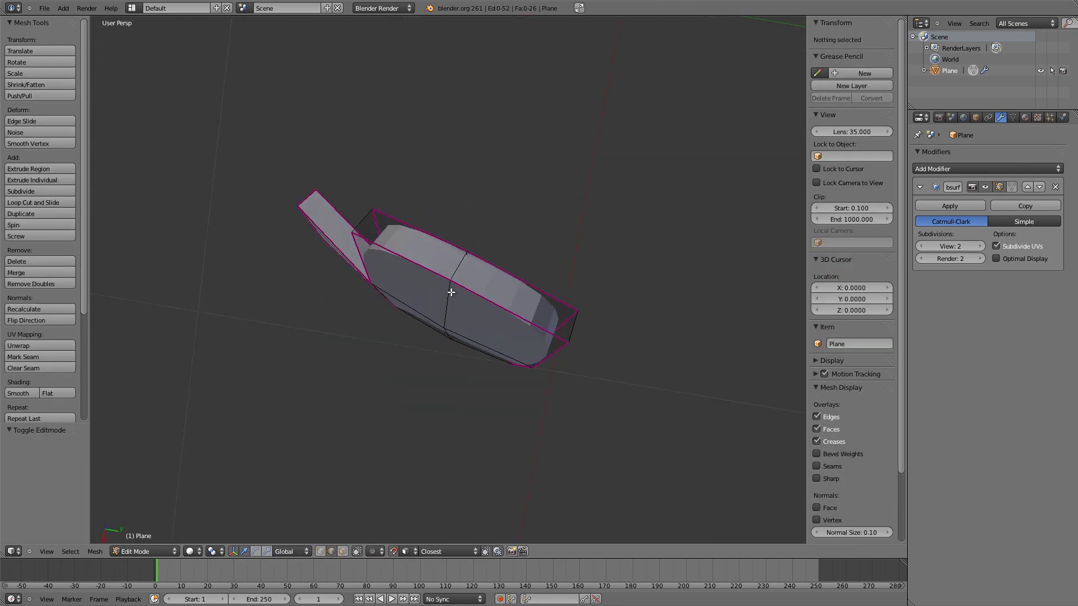
pyautogui.rightClick(574, 320)
pyautogui.moveTo(574, 320); pyautogui.dragTo(591, 198, button='middle')
pyautogui.press('a')
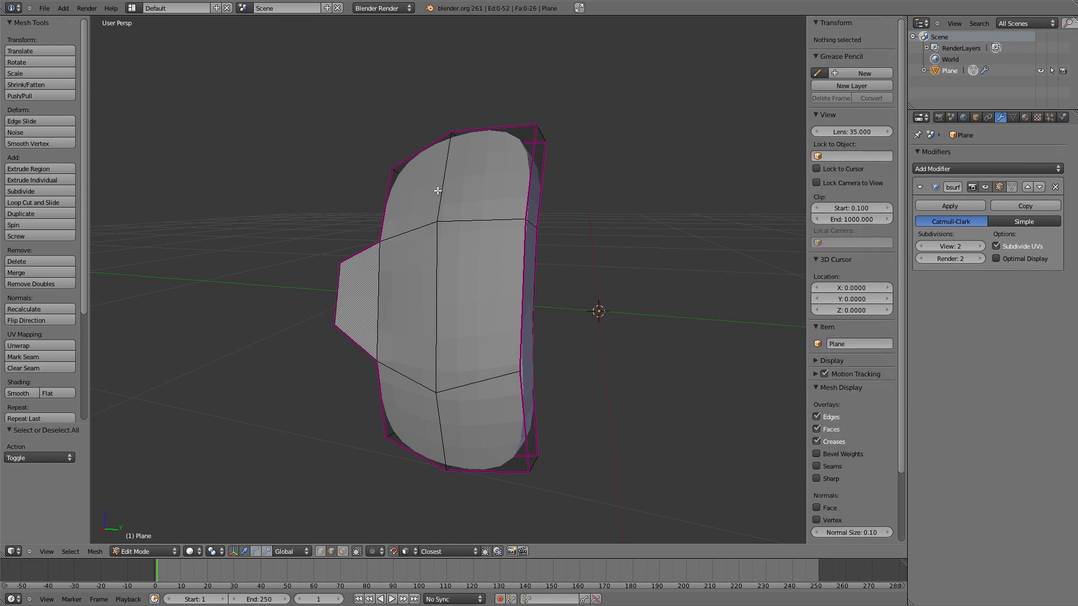
pyautogui.keyDown('alt'); pyautogui.rightClick(439, 190); pyautogui.keyUp('alt')
pyautogui.moveTo(460, 240)
pyautogui.mouseDown(button='middle')
pyautogui.moveTo(486, 232)
pyautogui.moveTo(560, 250)
pyautogui.mouseUp(button='middle')
pyautogui.press('z')
pyautogui.press('z')
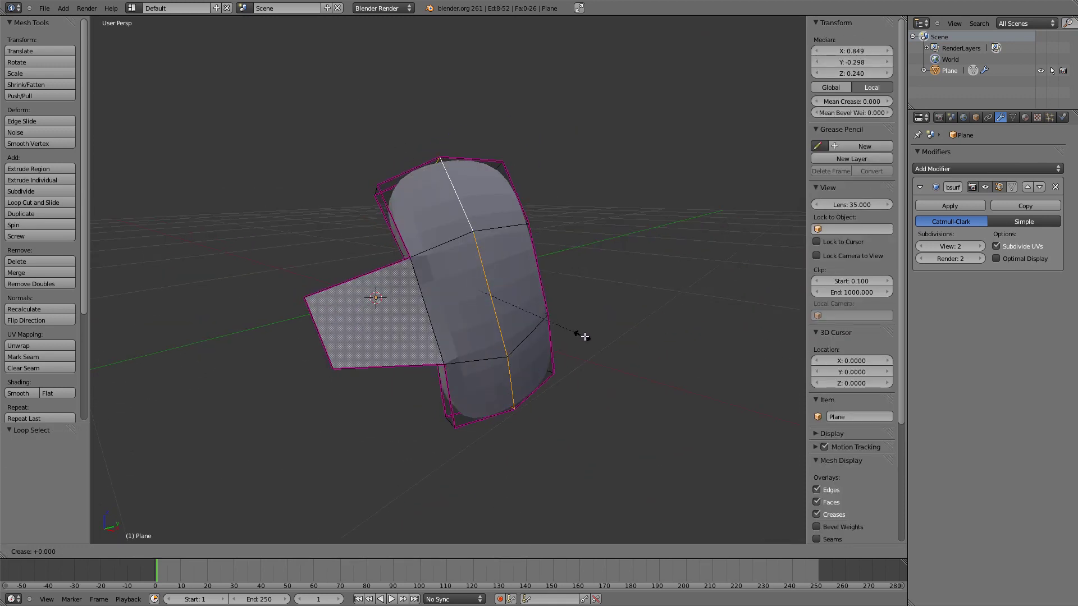
pyautogui.moveTo(594, 336); pyautogui.dragTo(551, 331, button='middle')
pyautogui.scroll(2, 483, 241)
pyautogui.press('a')
# Step: Try a lengthwise loop cut slid by -0.90 against the middle edge loop, and undo it
pyautogui.hotkey('ctrl', 'r')
pyautogui.click(364, 122)
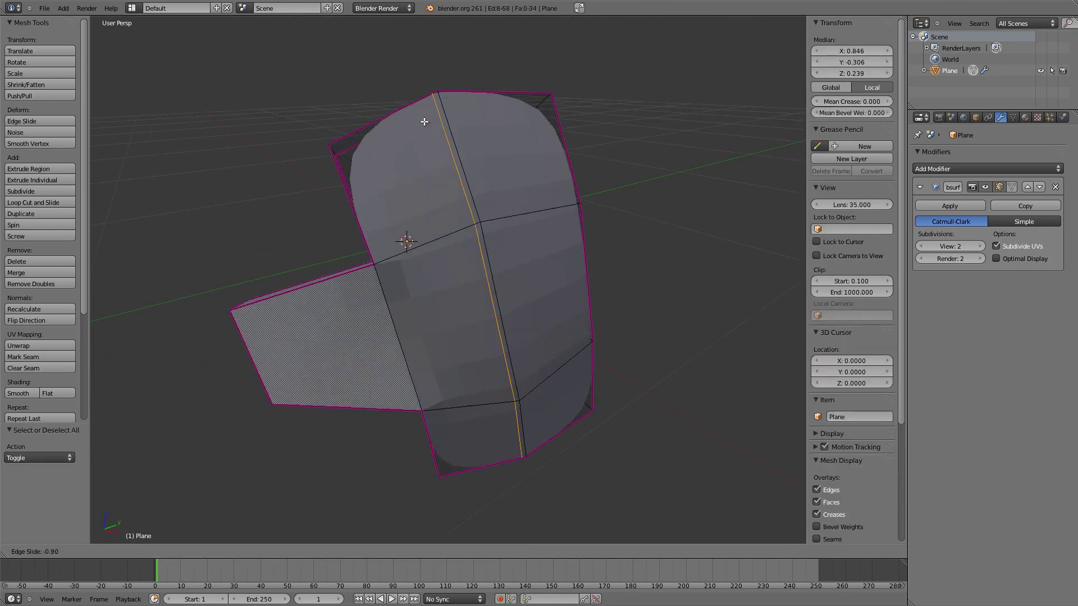
pyautogui.rightClick(448, 153)
pyautogui.hotkey('ctrl', 'z')
# Step: Try a lengthwise loop cut slid by 0.80 toward the side section's junction, and undo it
pyautogui.moveTo(515, 229); pyautogui.dragTo(499, 217, button='middle')
pyautogui.hotkey('ctrl', 'r')
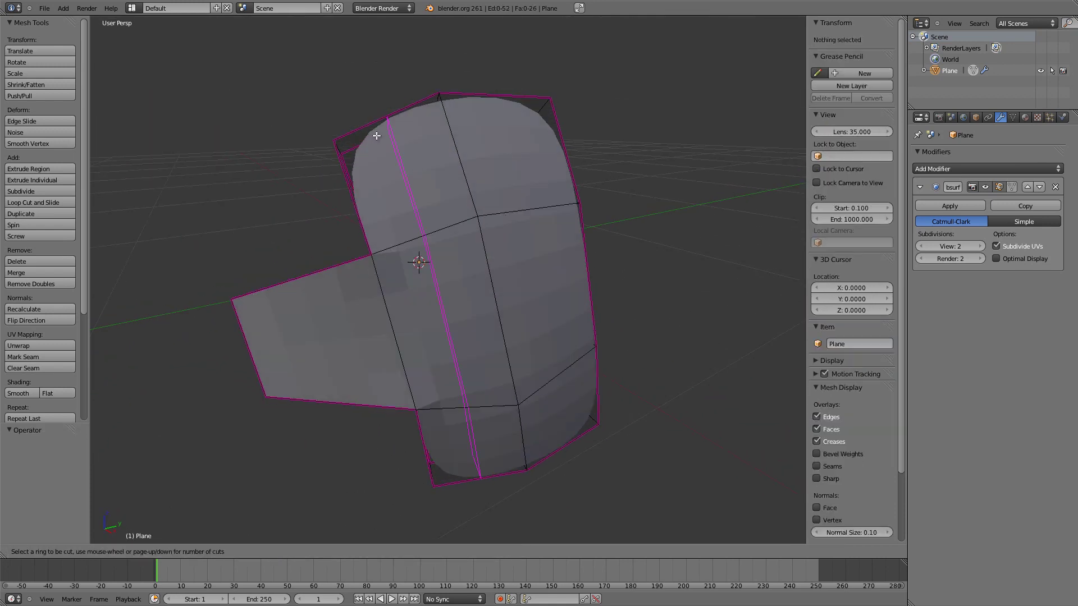
pyautogui.click(439, 238)
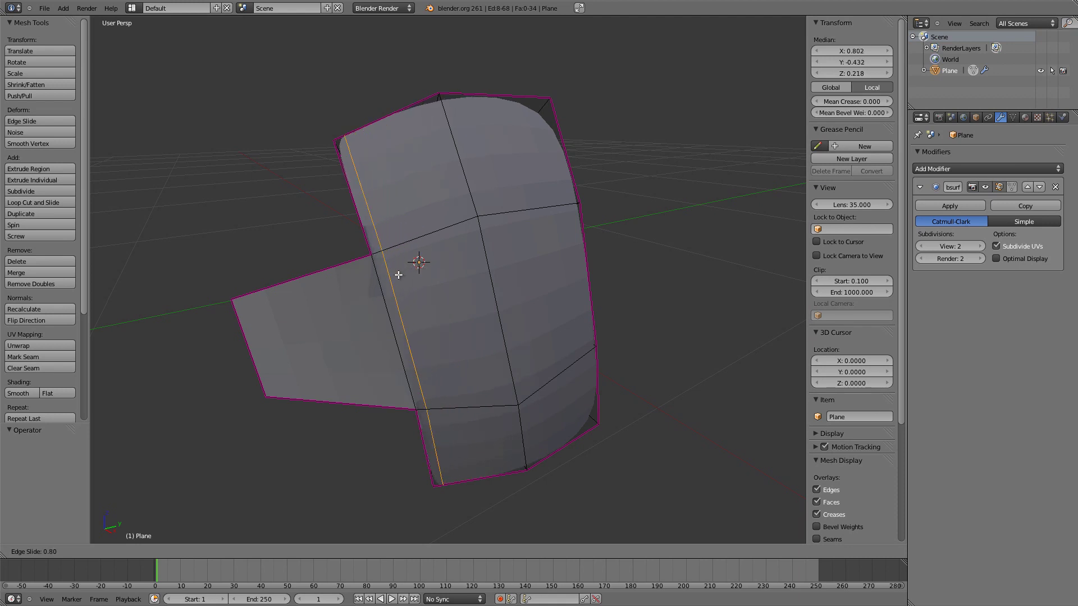
pyautogui.moveTo(401, 278)
pyautogui.mouseDown(button='middle')
pyautogui.moveTo(433, 247)
pyautogui.moveTo(440, 257)
pyautogui.moveTo(421, 276)
pyautogui.mouseUp(button='middle')
pyautogui.scroll(-2, 435, 252)
pyautogui.hotkey('ctrl', 'z')
# Step: Crease the lengthwise middle edge loop on the panel's outer face to 1.000
pyautogui.scroll(2, 465, 236)
pyautogui.keyDown('alt'); pyautogui.rightClick(465, 237); pyautogui.keyUp('alt')
pyautogui.moveTo(465, 237); pyautogui.dragTo(544, 249, button='middle')
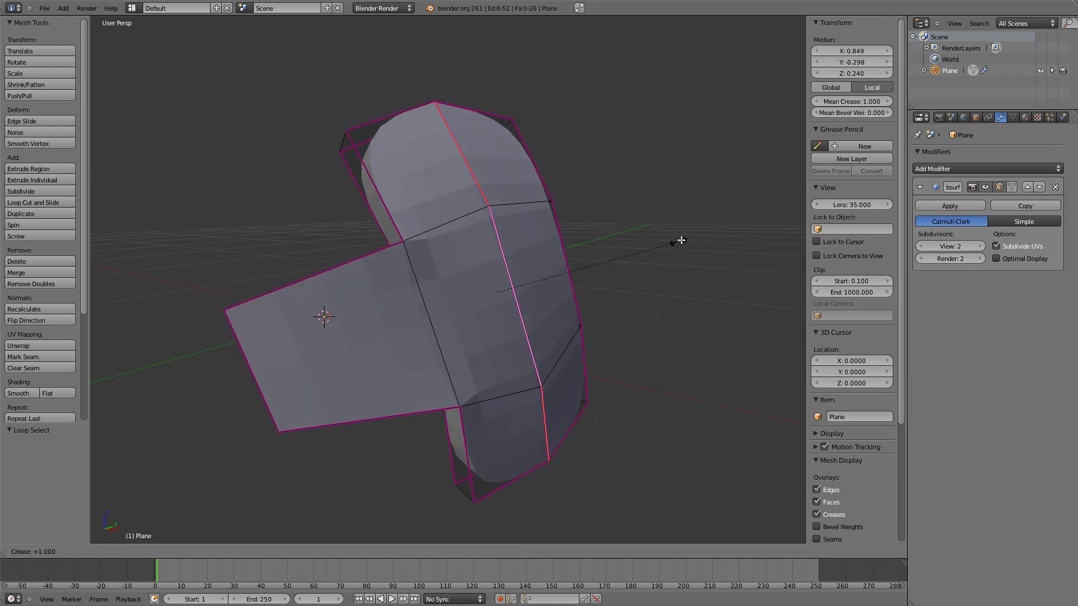
# Step: Inspect the creased middle ridge in object mode, in edit mode and in wireframe
pyautogui.press('Tab')
pyautogui.moveTo(670, 243)
pyautogui.mouseDown(button='middle')
pyautogui.moveTo(447, 257)
pyautogui.moveTo(473, 245)
pyautogui.moveTo(464, 223)
pyautogui.moveTo(392, 227)
pyautogui.moveTo(457, 229)
pyautogui.moveTo(511, 206)
pyautogui.moveTo(556, 247)
pyautogui.moveTo(339, 258)
pyautogui.moveTo(491, 269)
pyautogui.moveTo(599, 257)
pyautogui.moveTo(430, 221)
pyautogui.moveTo(1073, 208)
pyautogui.mouseUp(button='middle')
pyautogui.press('Tab')
pyautogui.scroll(-3, 474, 245)
pyautogui.scroll(3, 418, 239)
pyautogui.press('z')
pyautogui.press('z')
pyautogui.scroll(-3, 465, 254)
pyautogui.press('Tab')
pyautogui.press('Tab')
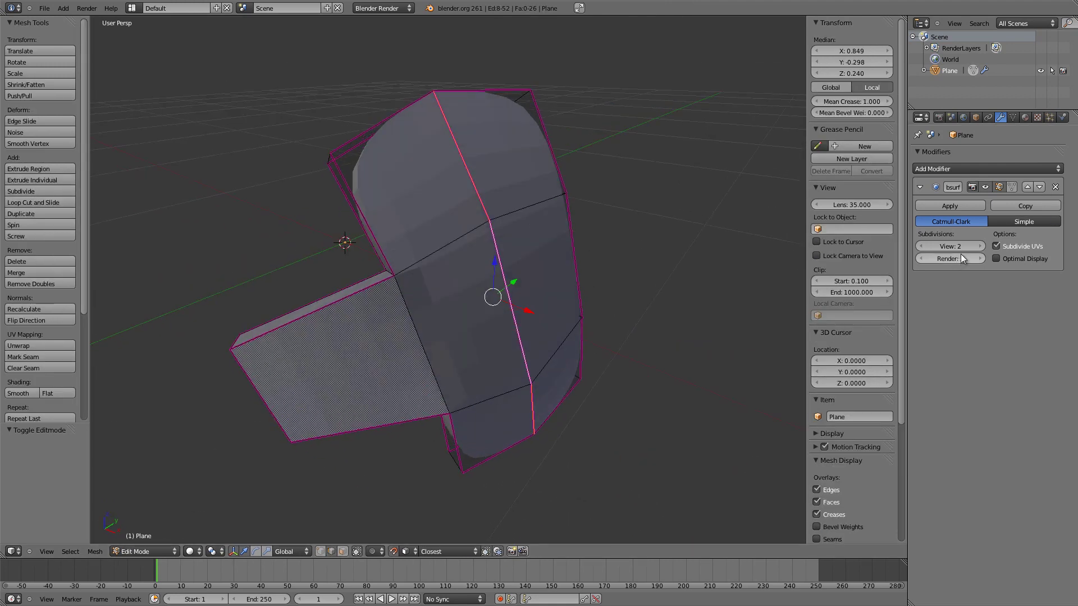
# Step: Set the Subdivision Surface view level to 4, and inspect the creased panel's inner corners in object mode
pyautogui.press('Tab')
pyautogui.moveTo(532, 255); pyautogui.dragTo(460, 357, button='middle')
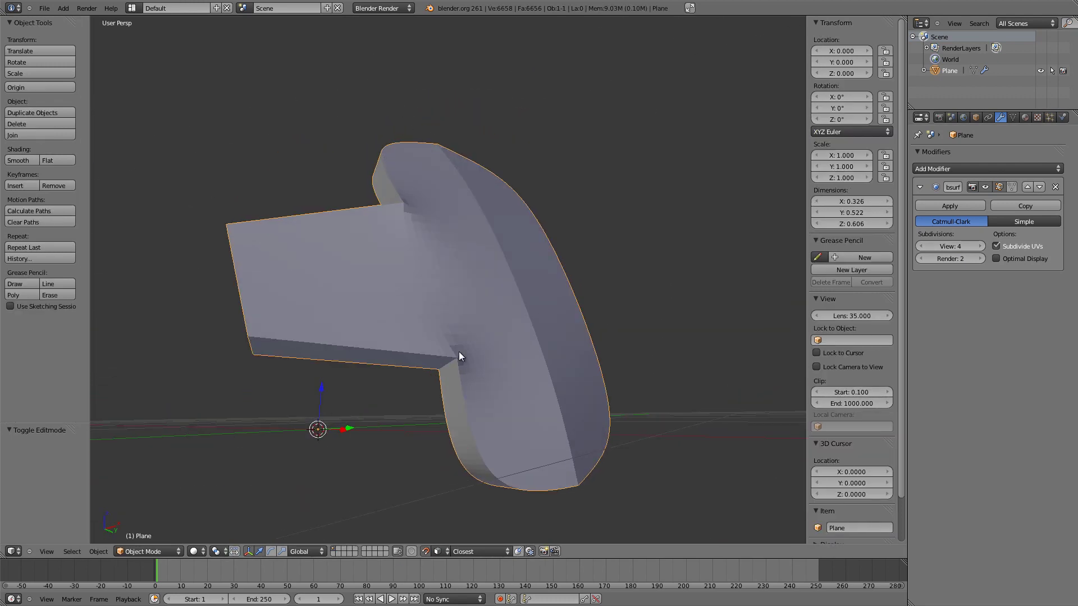
pyautogui.moveTo(404, 212); pyautogui.dragTo(403, 211, button='middle')
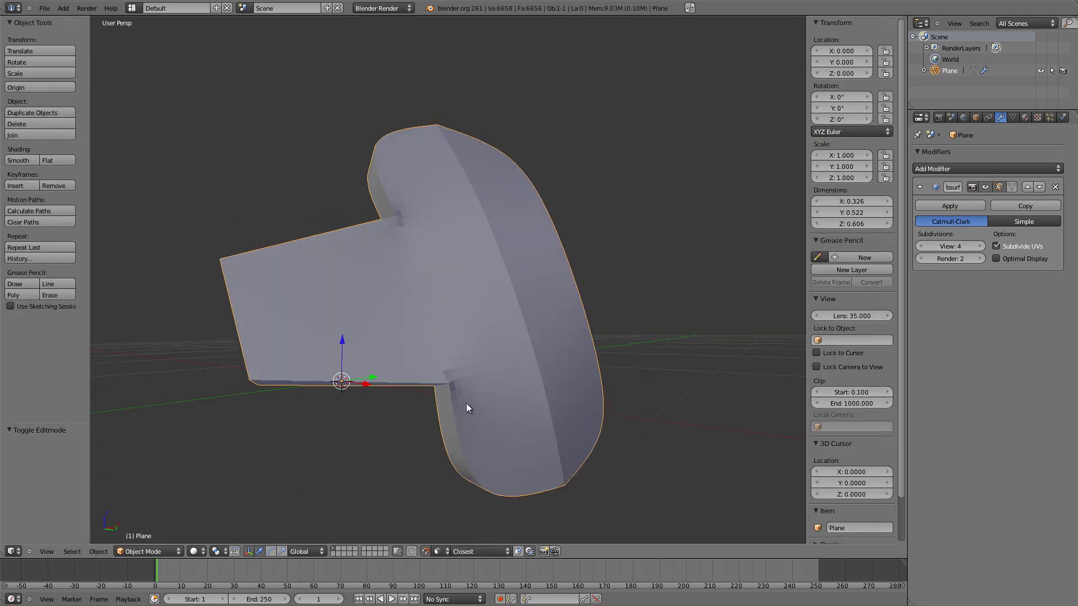
pyautogui.moveTo(424, 359)
pyautogui.mouseDown(button='middle')
pyautogui.moveTo(425, 349)
pyautogui.moveTo(438, 375)
pyautogui.moveTo(504, 354)
pyautogui.moveTo(513, 340)
pyautogui.moveTo(425, 375)
pyautogui.mouseUp(button='middle')
pyautogui.moveTo(492, 367); pyautogui.dragTo(516, 371, button='middle')
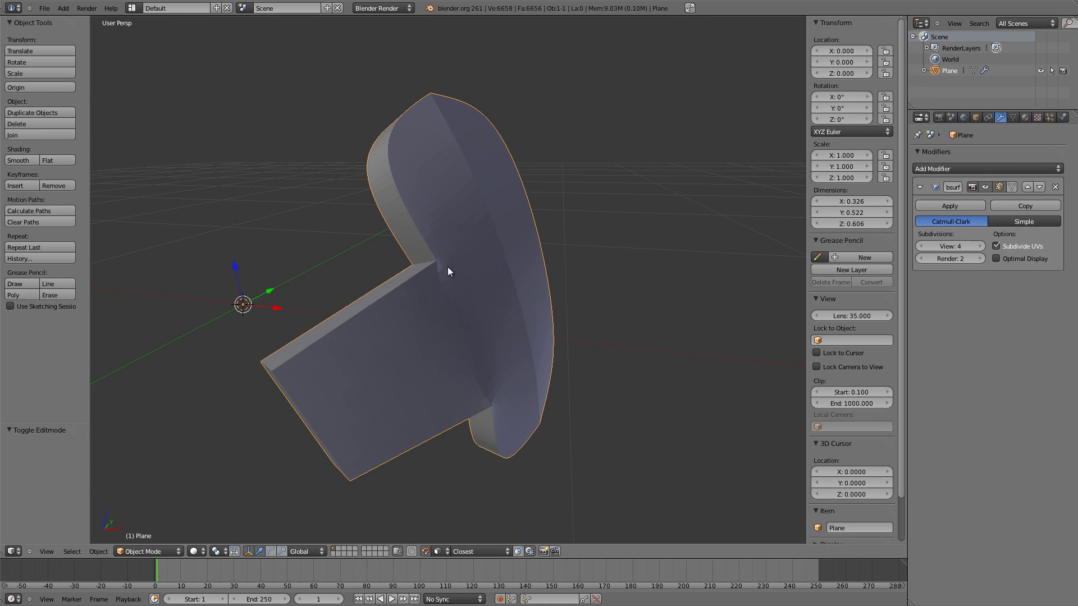
pyautogui.moveTo(448, 272); pyautogui.dragTo(537, 203, button='middle')
pyautogui.press('Tab')
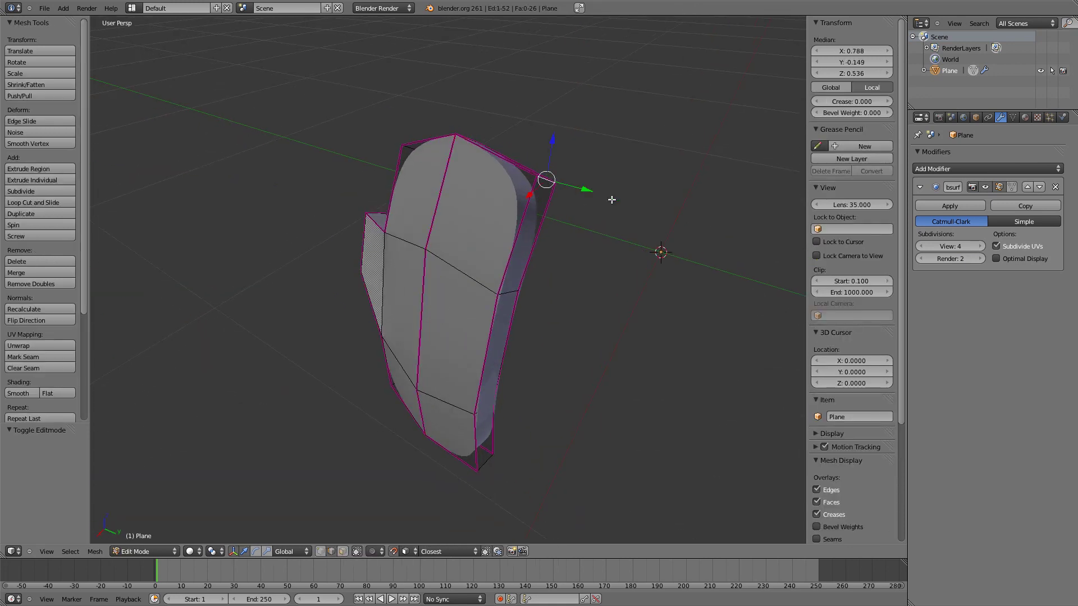
# Step: Crease the short edge at the panel's upper outer corner, and set the Subdivision Surface view level to 5
pyautogui.moveTo(611, 199); pyautogui.dragTo(589, 224, button='middle')
pyautogui.hotkey('shift', 'e')
pyautogui.click(681, 223)
pyautogui.moveTo(680, 223); pyautogui.dragTo(522, 268, button='middle')
pyautogui.press('Tab')
pyautogui.press('Tab')
pyautogui.press('Tab')
pyautogui.scroll(1, 522, 268)
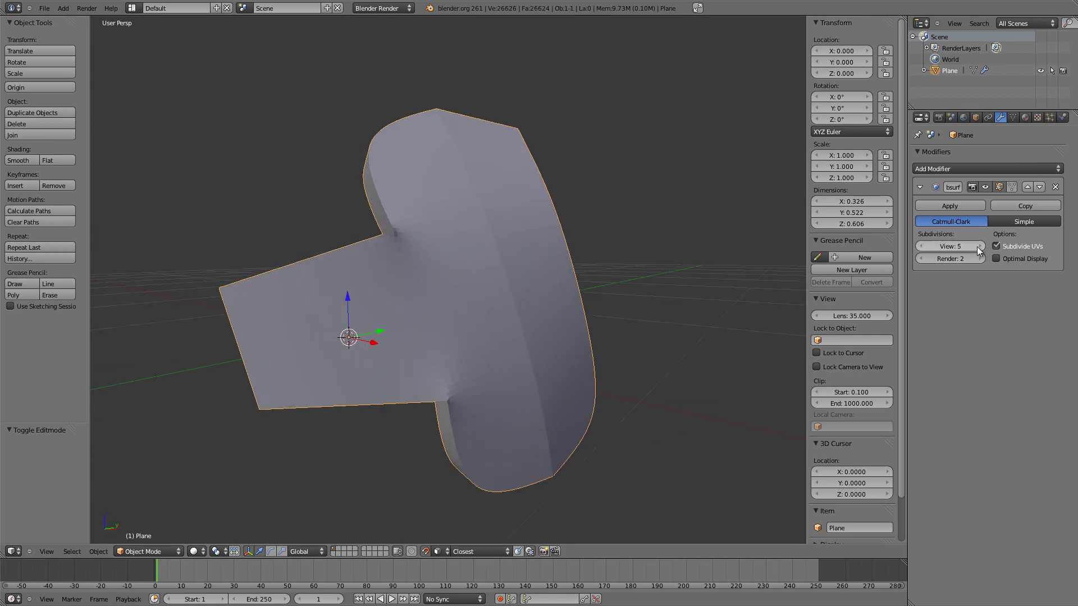
# Step: Inspect the creased panel's corners, middle ridge and side section from several angles in object mode
pyautogui.moveTo(614, 227); pyautogui.dragTo(444, 292, button='middle')
pyautogui.press('Tab')
pyautogui.press('Tab')
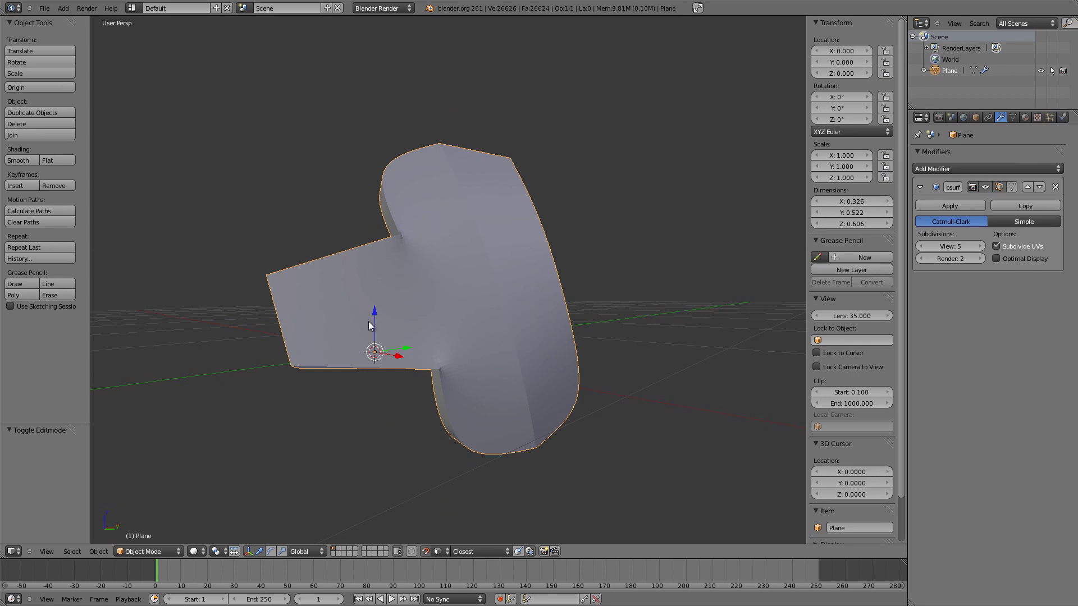
pyautogui.moveTo(369, 325); pyautogui.dragTo(308, 308, button='middle')
pyautogui.moveTo(378, 291); pyautogui.dragTo(347, 327, button='middle')
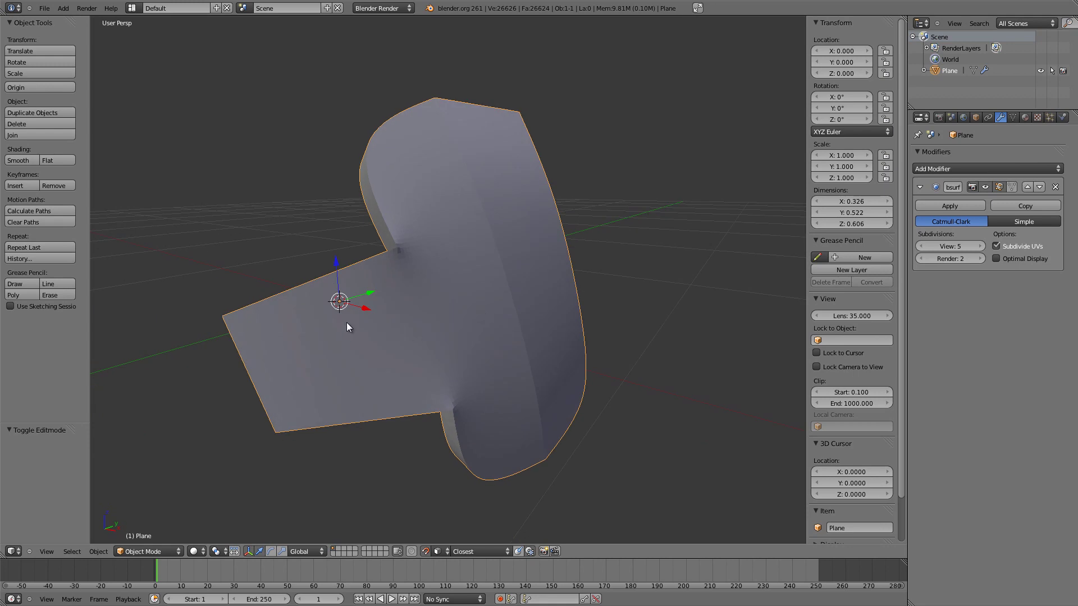
pyautogui.moveTo(329, 365); pyautogui.dragTo(214, 243, button='middle')
# Step: Open the recent file StudioLightingCycles.blend, using the first of the two entries with that name
pyautogui.click(44, 8)
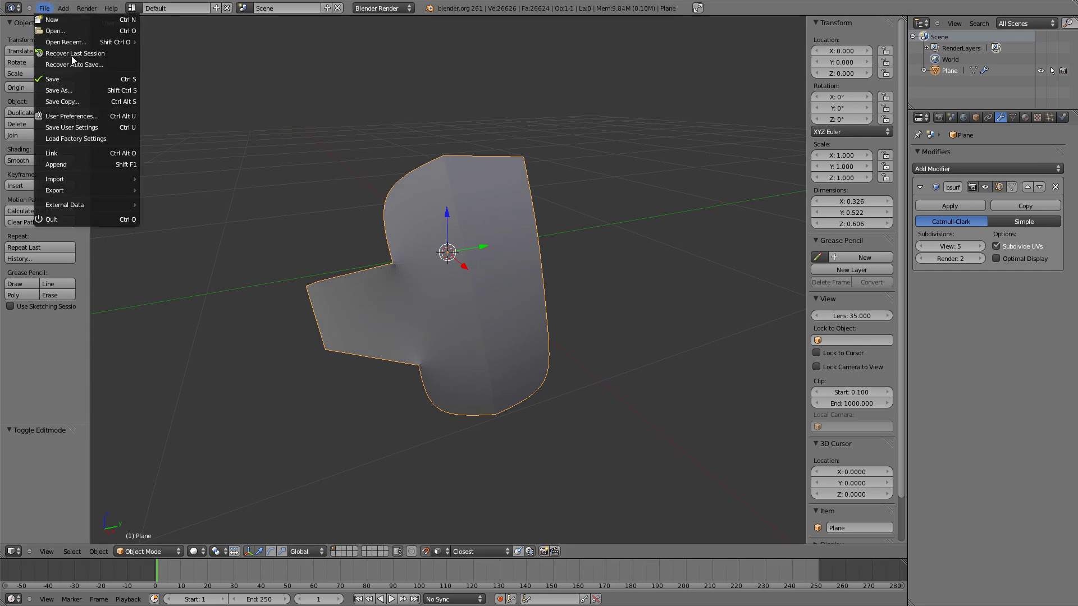
pyautogui.moveTo(75, 42)
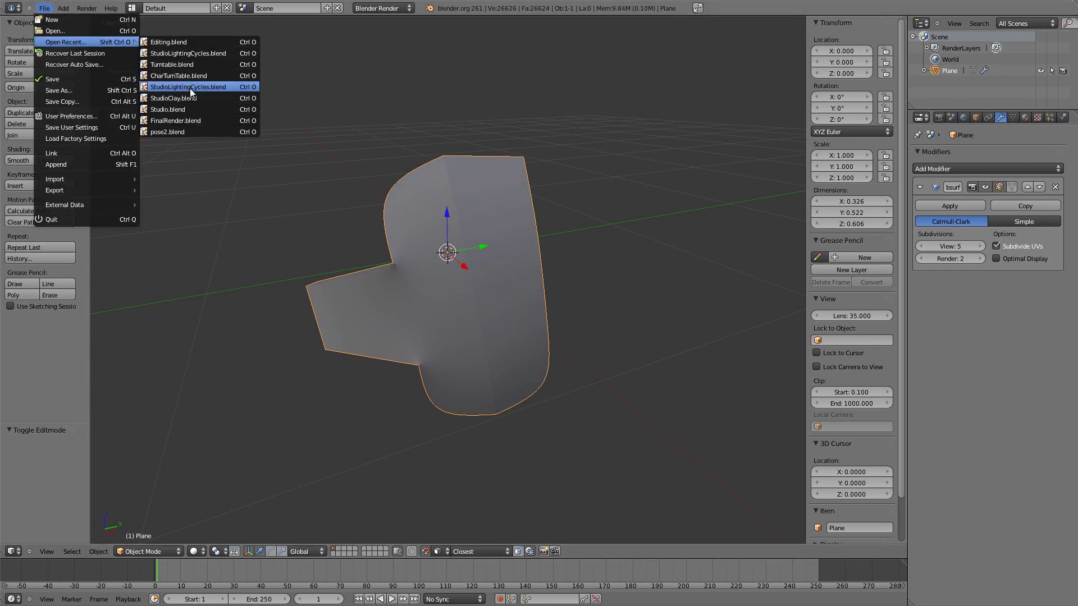
pyautogui.click(177, 53)
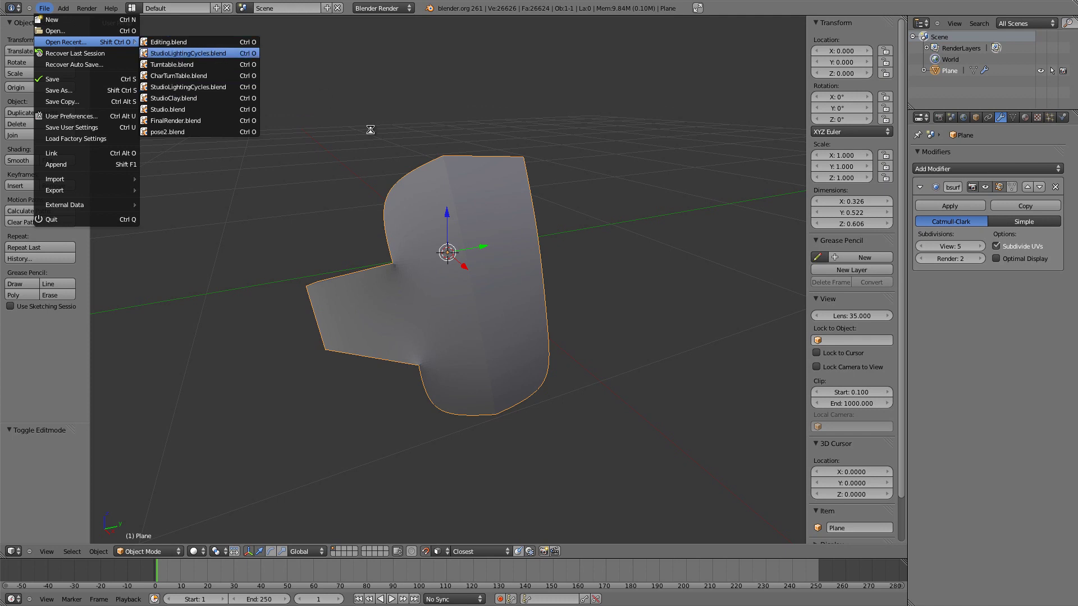
pyautogui.moveTo(365, 136); pyautogui.dragTo(498, 125, button='middle')
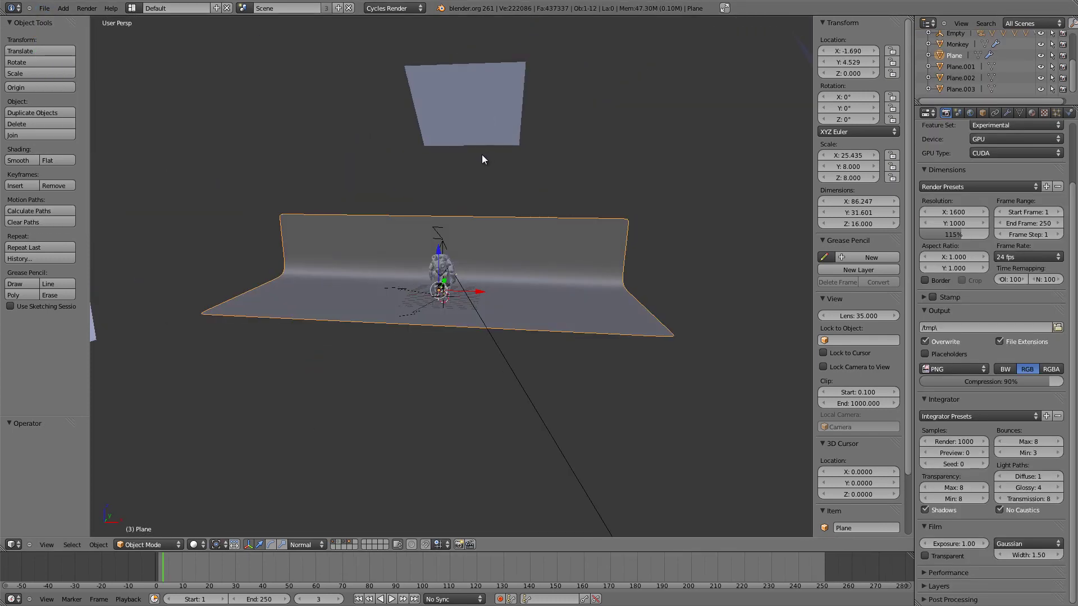
# Step: Examine the studio backdrop and the flat planes placed around it in wireframe and solid display
pyautogui.scroll(3, 617, 147)
pyautogui.moveTo(616, 143)
pyautogui.mouseDown(button='middle')
pyautogui.moveTo(498, 134)
pyautogui.moveTo(531, 213)
pyautogui.moveTo(489, 169)
pyautogui.mouseUp(button='middle')
pyautogui.press('z')
pyautogui.scroll(-3, 531, 213)
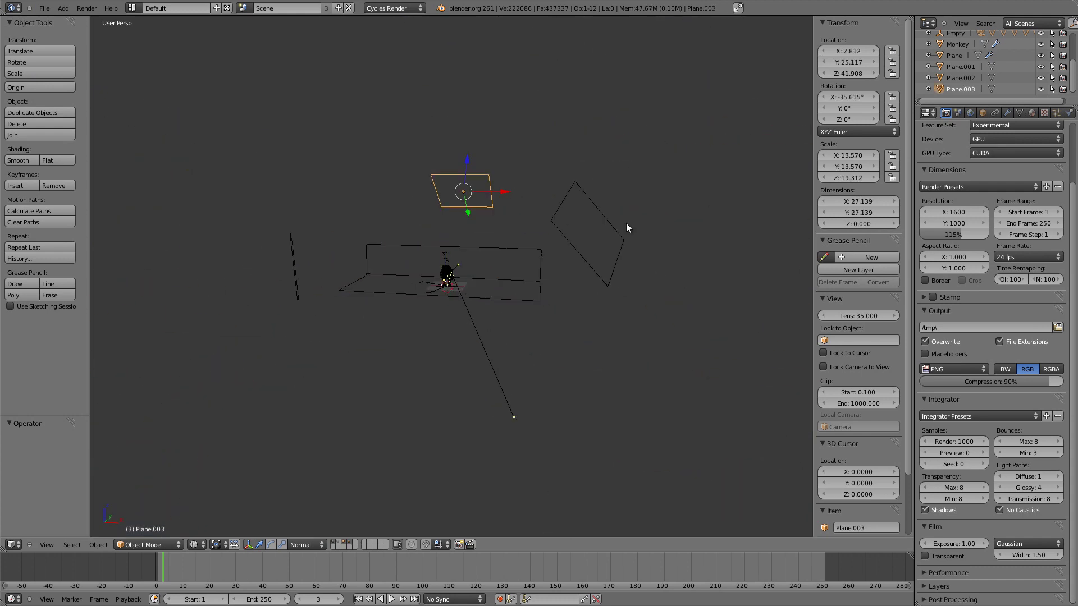
pyautogui.moveTo(483, 265)
pyautogui.mouseDown(button='middle')
pyautogui.moveTo(358, 281)
pyautogui.moveTo(315, 218)
pyautogui.moveTo(366, 211)
pyautogui.moveTo(303, 224)
pyautogui.moveTo(561, 224)
pyautogui.moveTo(386, 221)
pyautogui.moveTo(423, 218)
pyautogui.moveTo(390, 212)
pyautogui.mouseUp(button='middle')
pyautogui.rightClick(314, 218)
pyautogui.press('z')
pyautogui.moveTo(491, 235)
pyautogui.mouseDown(button='middle')
pyautogui.moveTo(561, 238)
pyautogui.moveTo(342, 224)
pyautogui.moveTo(507, 254)
pyautogui.moveTo(459, 228)
pyautogui.moveTo(529, 234)
pyautogui.moveTo(498, 221)
pyautogui.mouseUp(button='middle')
# Step: Select the robot character mesh on the backdrop and examine its armour up close in solid display
pyautogui.scroll(6, 456, 215)
pyautogui.press('z')
pyautogui.scroll(5, 432, 202)
pyautogui.moveTo(433, 202)
pyautogui.mouseDown(button='middle')
pyautogui.moveTo(499, 212)
pyautogui.moveTo(503, 263)
pyautogui.moveTo(400, 254)
pyautogui.moveTo(651, 225)
pyautogui.mouseUp(button='middle')
pyautogui.press('z')
pyautogui.rightClick(432, 254)
pyautogui.scroll(5, 651, 224)
pyautogui.scroll(3, 651, 209)
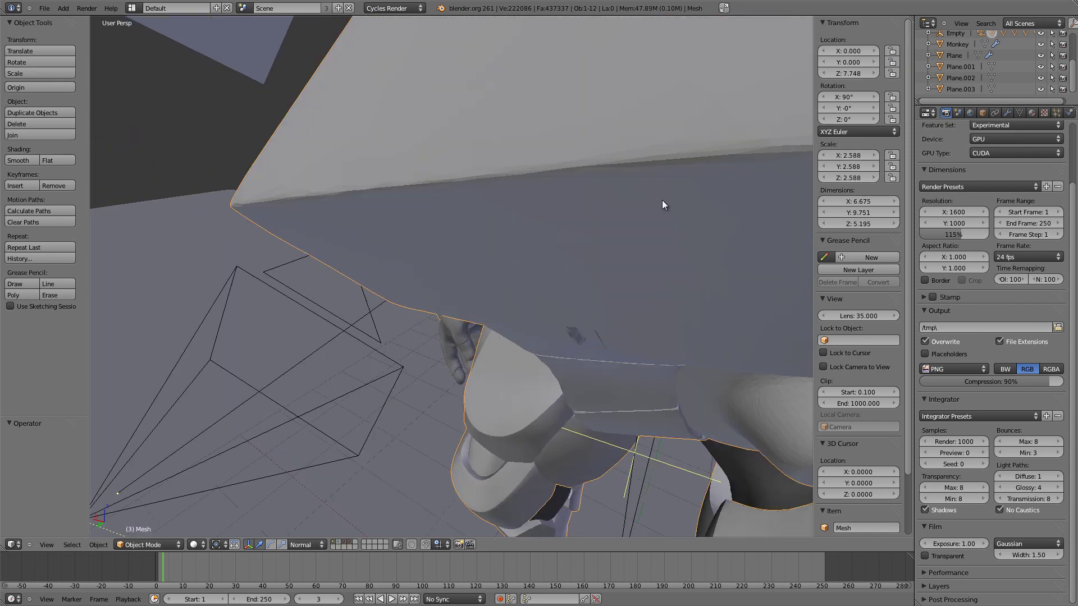
# Step: Inspect the selected robot mesh as a whole and from the side, looking at its armour plates
pyautogui.moveTo(588, 238); pyautogui.dragTo(452, 260, button='middle')
pyautogui.scroll(-4, 519, 227)
pyautogui.scroll(-3, 522, 194)
pyautogui.scroll(-4, 505, 253)
pyautogui.scroll(-2, 572, 251)
pyautogui.moveTo(591, 253); pyautogui.dragTo(427, 238, button='middle')
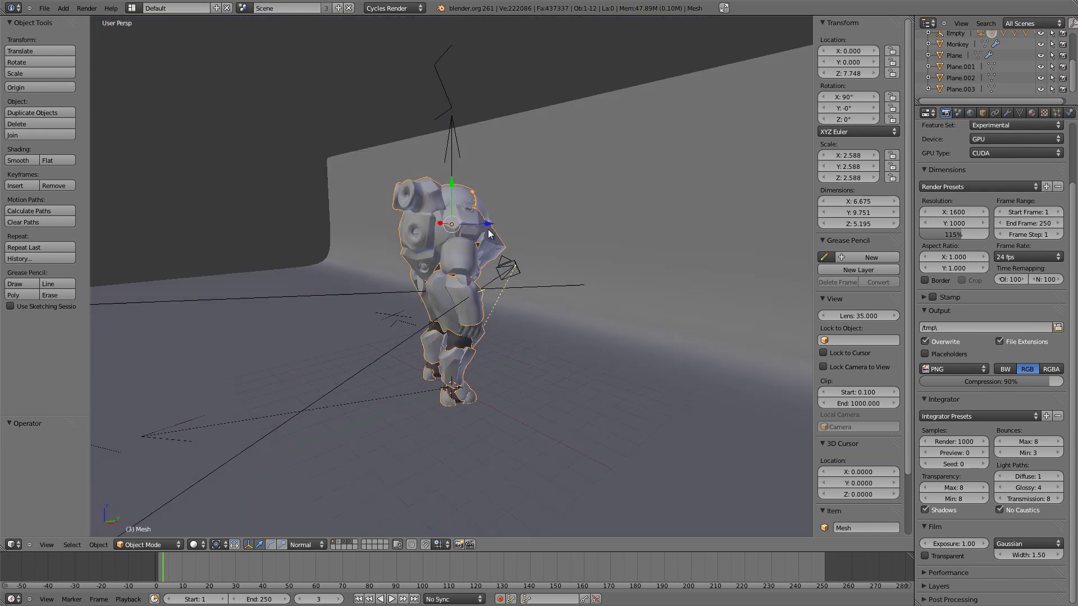
pyautogui.scroll(2, 490, 233)
pyautogui.scroll(3, 550, 233)
pyautogui.moveTo(589, 234); pyautogui.dragTo(505, 239, button='middle')
# Step: Deselect everything and examine the robot's head, shoulder and arm plates up close in solid display
pyautogui.scroll(-8, 443, 227)
pyautogui.press('z')
pyautogui.scroll(-3, 522, 230)
pyautogui.press('a')
pyautogui.scroll(4, 484, 239)
pyautogui.moveTo(581, 253)
pyautogui.mouseDown(button='middle')
pyautogui.moveTo(541, 234)
pyautogui.moveTo(476, 228)
pyautogui.moveTo(654, 237)
pyautogui.moveTo(461, 228)
pyautogui.moveTo(682, 220)
pyautogui.moveTo(733, 233)
pyautogui.moveTo(738, 247)
pyautogui.moveTo(625, 204)
pyautogui.moveTo(519, 226)
pyautogui.moveTo(508, 221)
pyautogui.moveTo(512, 195)
pyautogui.moveTo(404, 199)
pyautogui.moveTo(539, 194)
pyautogui.moveTo(543, 275)
pyautogui.moveTo(497, 242)
pyautogui.moveTo(522, 257)
pyautogui.moveTo(505, 256)
pyautogui.moveTo(522, 221)
pyautogui.moveTo(543, 265)
pyautogui.moveTo(490, 246)
pyautogui.mouseUp(button='middle')
pyautogui.press('z')
pyautogui.scroll(4, 561, 186)
pyautogui.scroll(5, 449, 247)
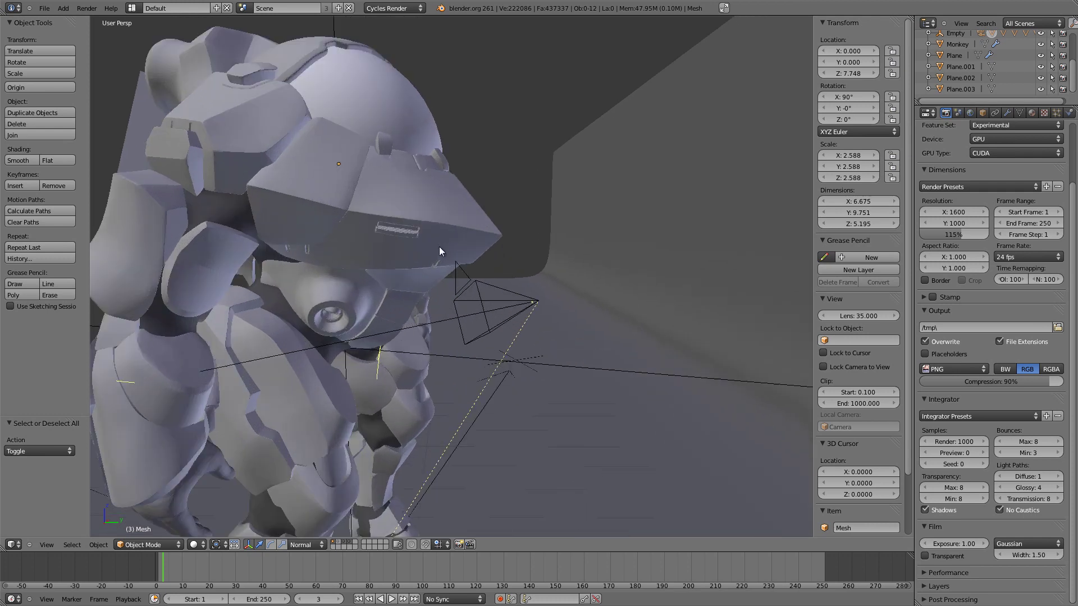
pyautogui.scroll(-10, 467, 250)
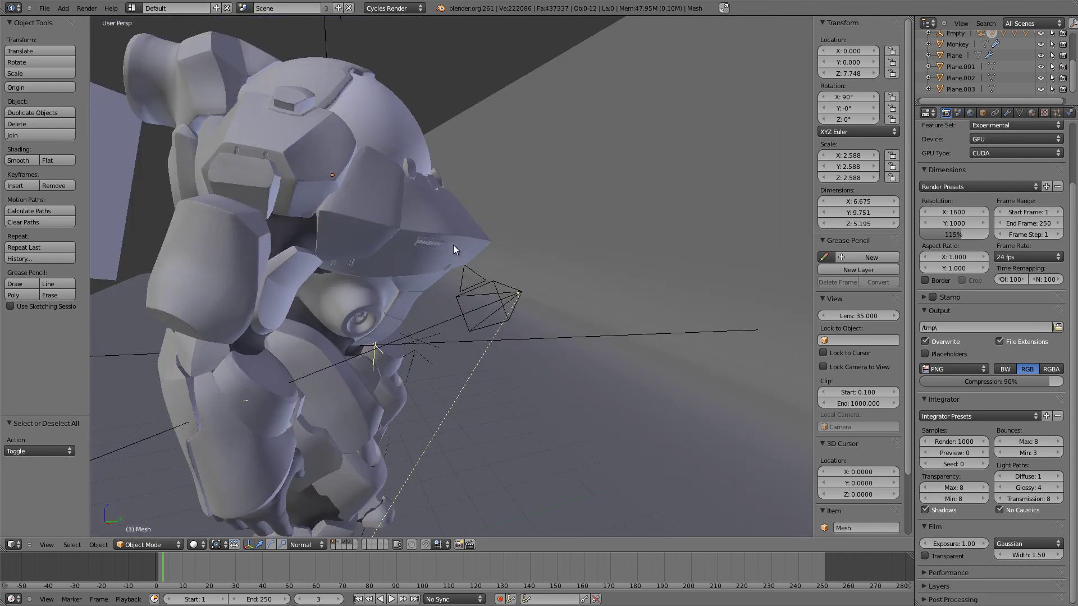
pyautogui.moveTo(466, 245)
pyautogui.mouseDown(button='middle')
pyautogui.moveTo(483, 246)
pyautogui.moveTo(472, 255)
pyautogui.moveTo(606, 249)
pyautogui.moveTo(476, 254)
pyautogui.moveTo(464, 236)
pyautogui.mouseUp(button='middle')
# Step: Try rotating the Empty above the robot about the global Z axis, and cancel the rotation
pyautogui.rightClick(439, 190)
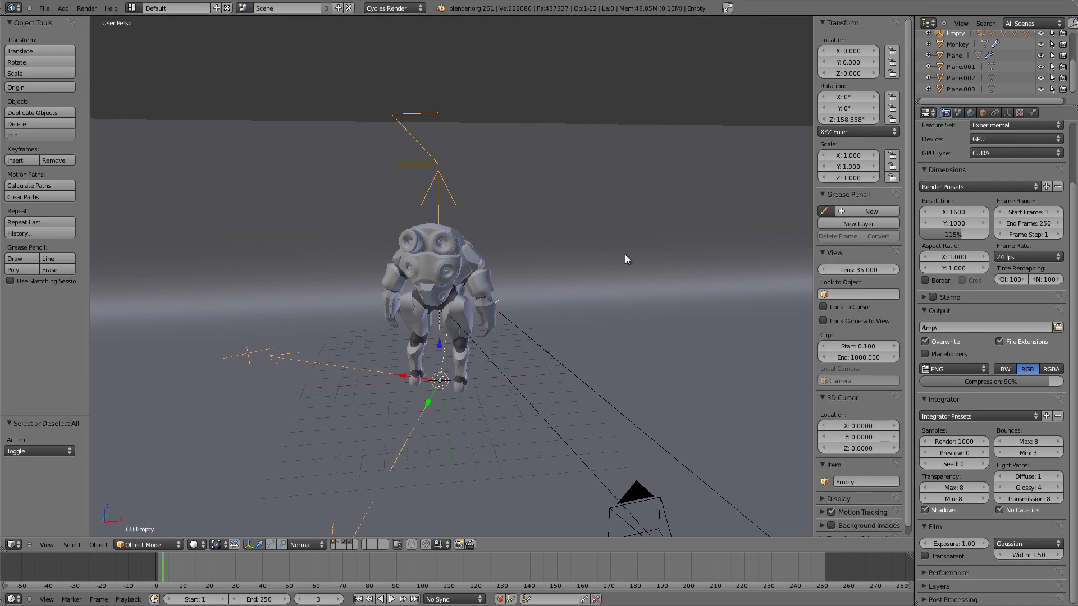
pyautogui.press('r')
pyautogui.press('z')
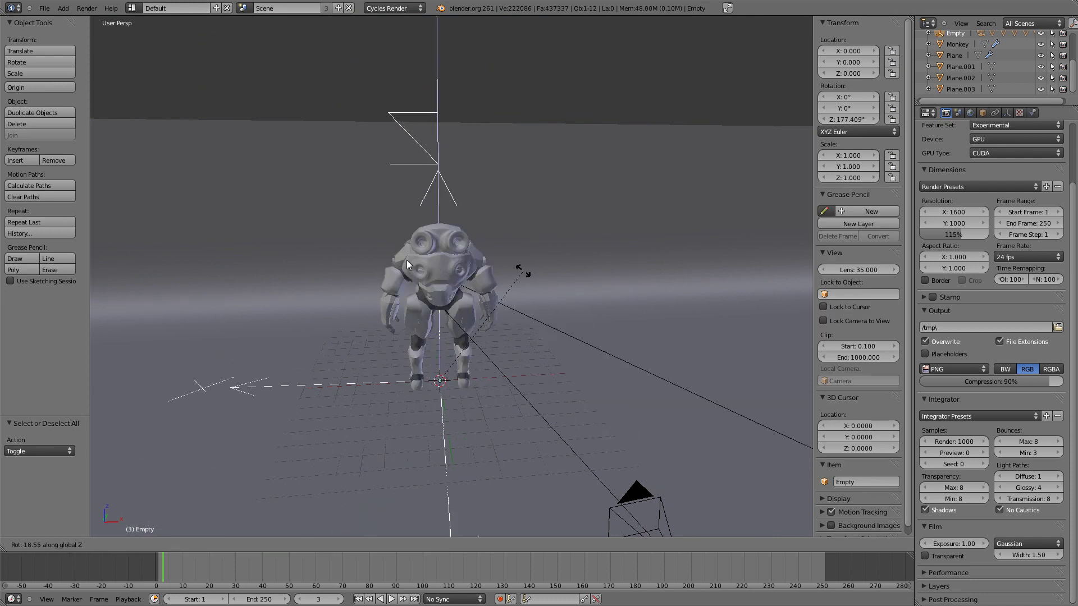
pyautogui.click(403, 426)
pyautogui.moveTo(516, 351); pyautogui.dragTo(495, 309, button='middle')
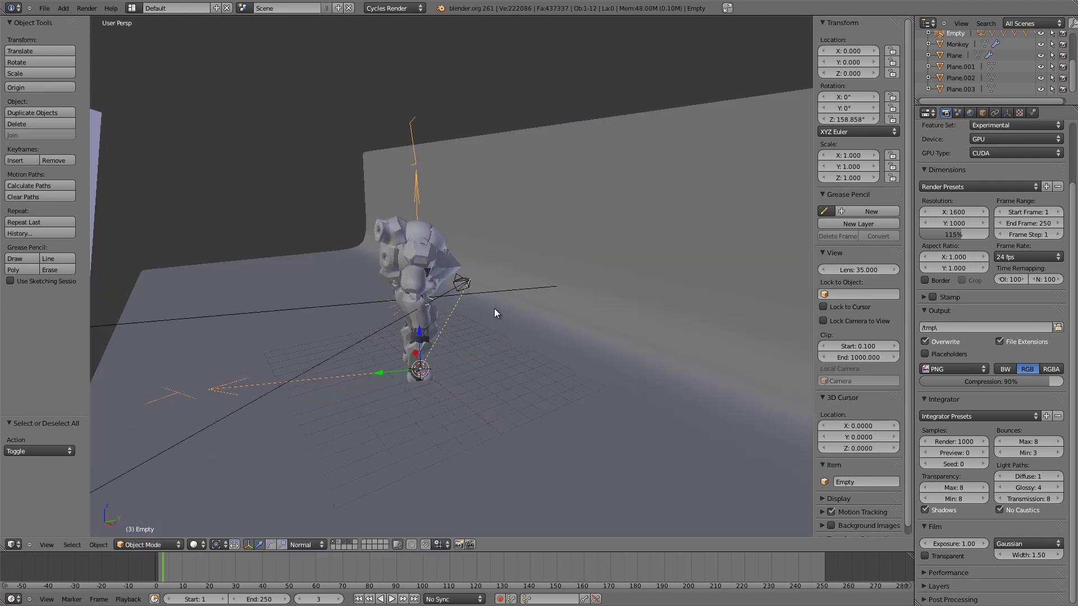